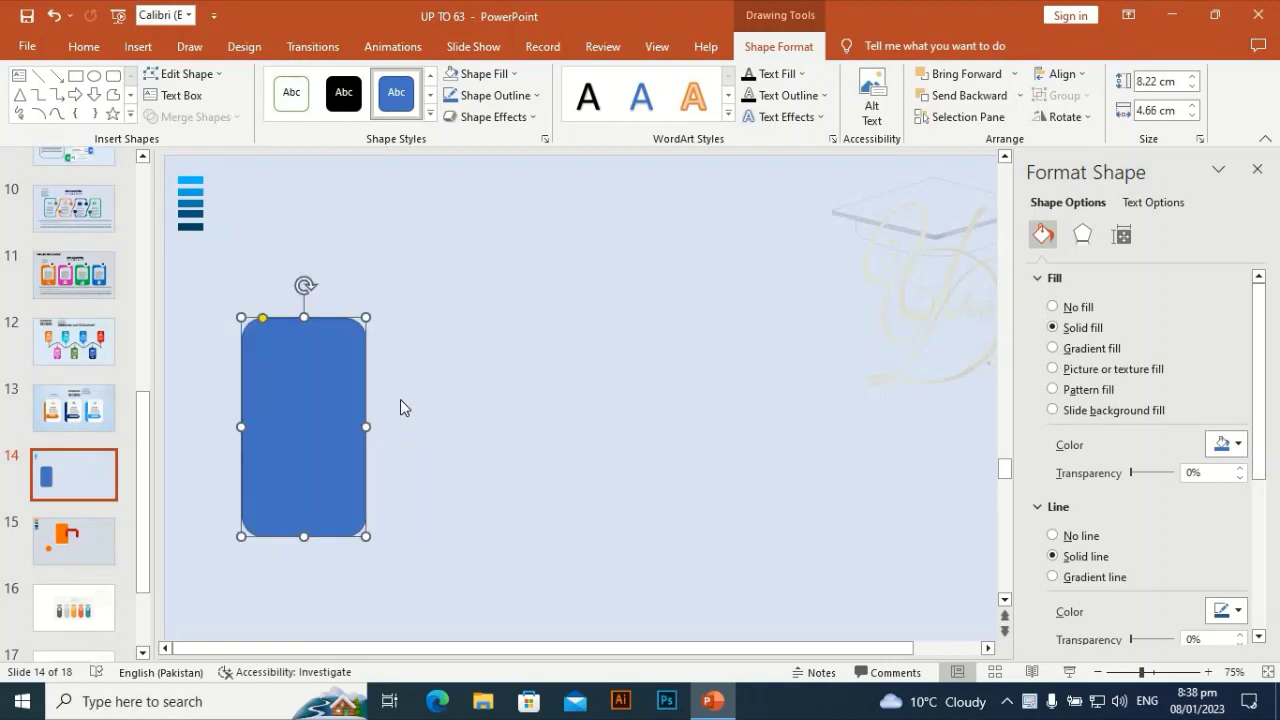
Enlarge the blue rounded rectangle to about 8.89 × 4.62 cm and shift it slightly up-left
left_click(400, 399)
left_click(359, 436)
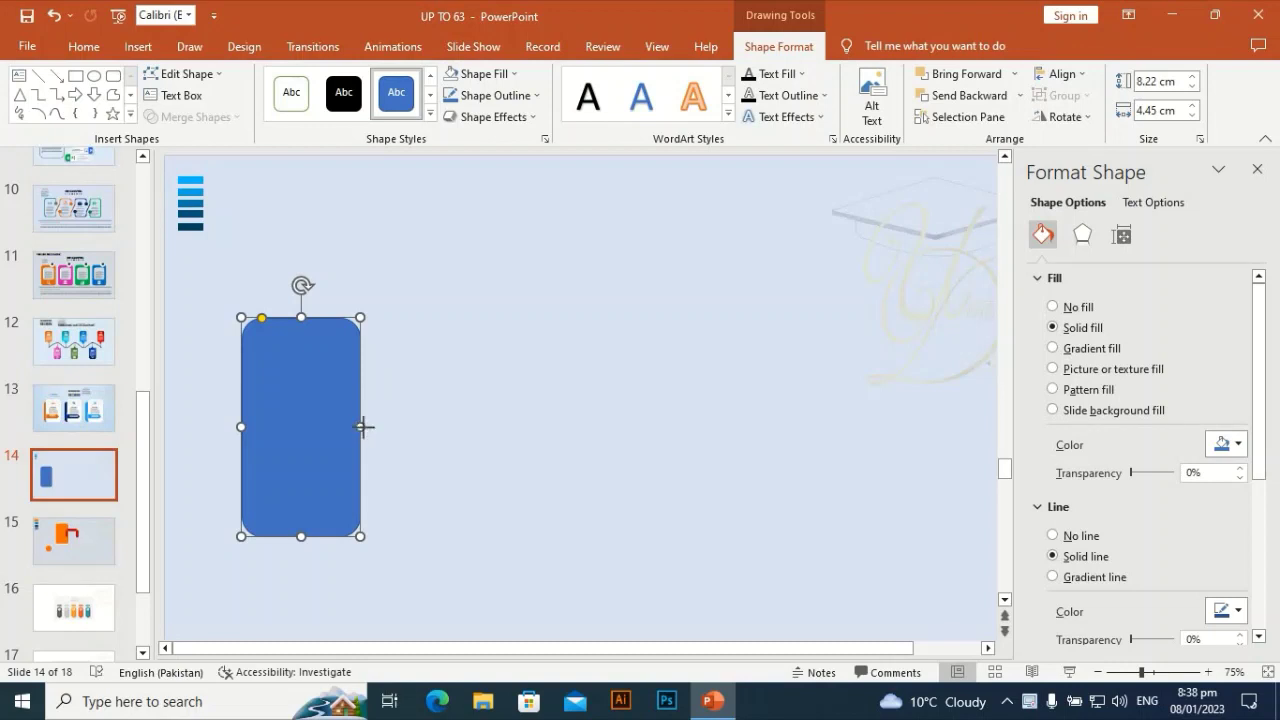
left_click_drag(363, 427, 365, 427)
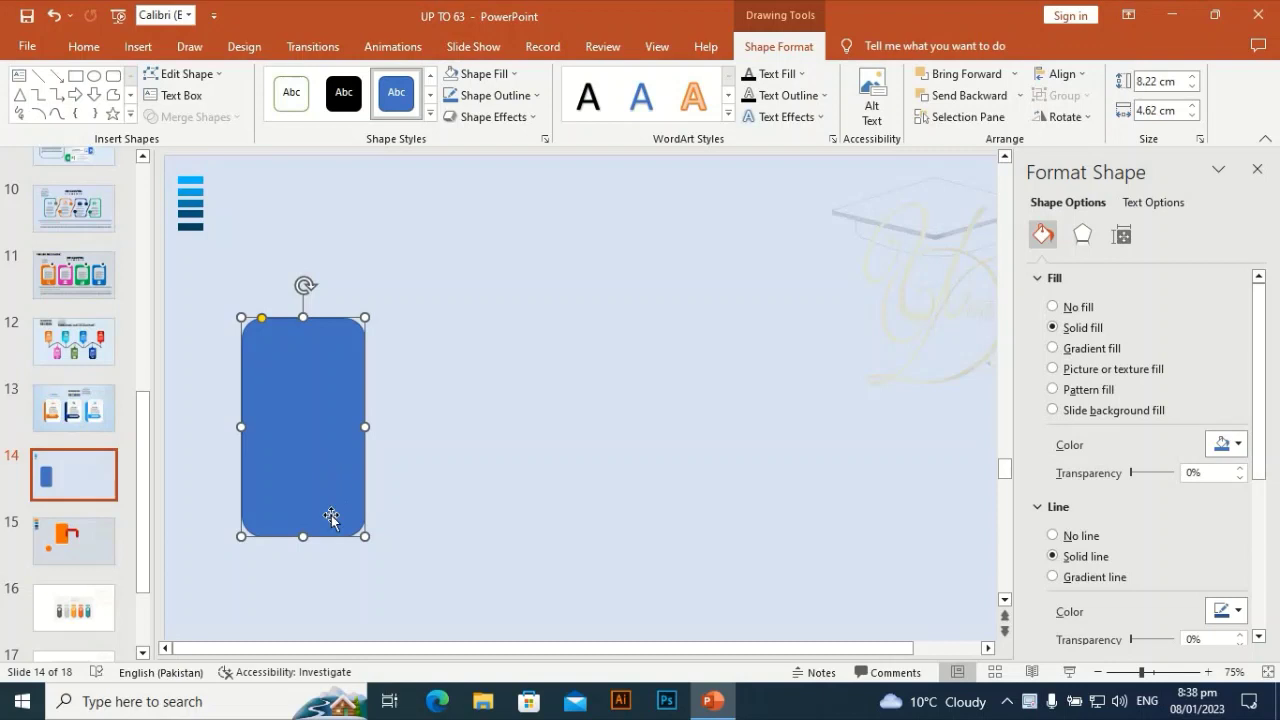
left_click_drag(303, 537, 303, 554)
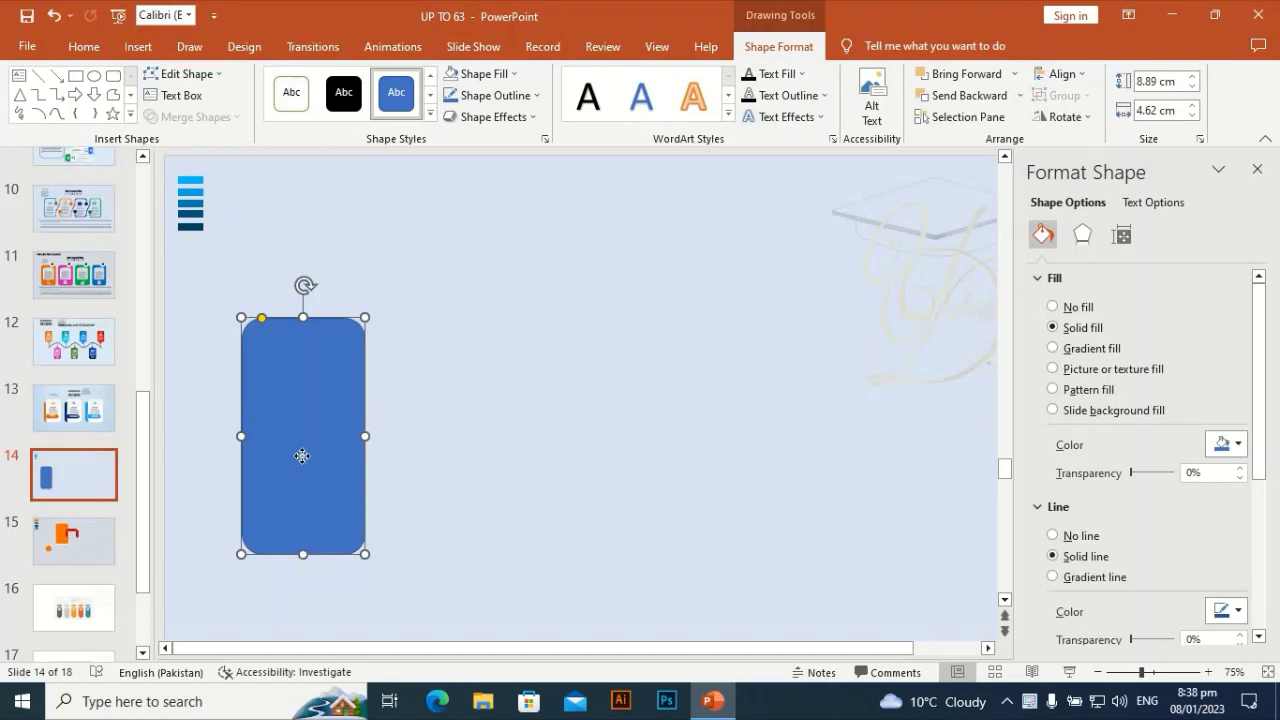
left_click_drag(302, 456, 296, 444)
left_click(190, 280)
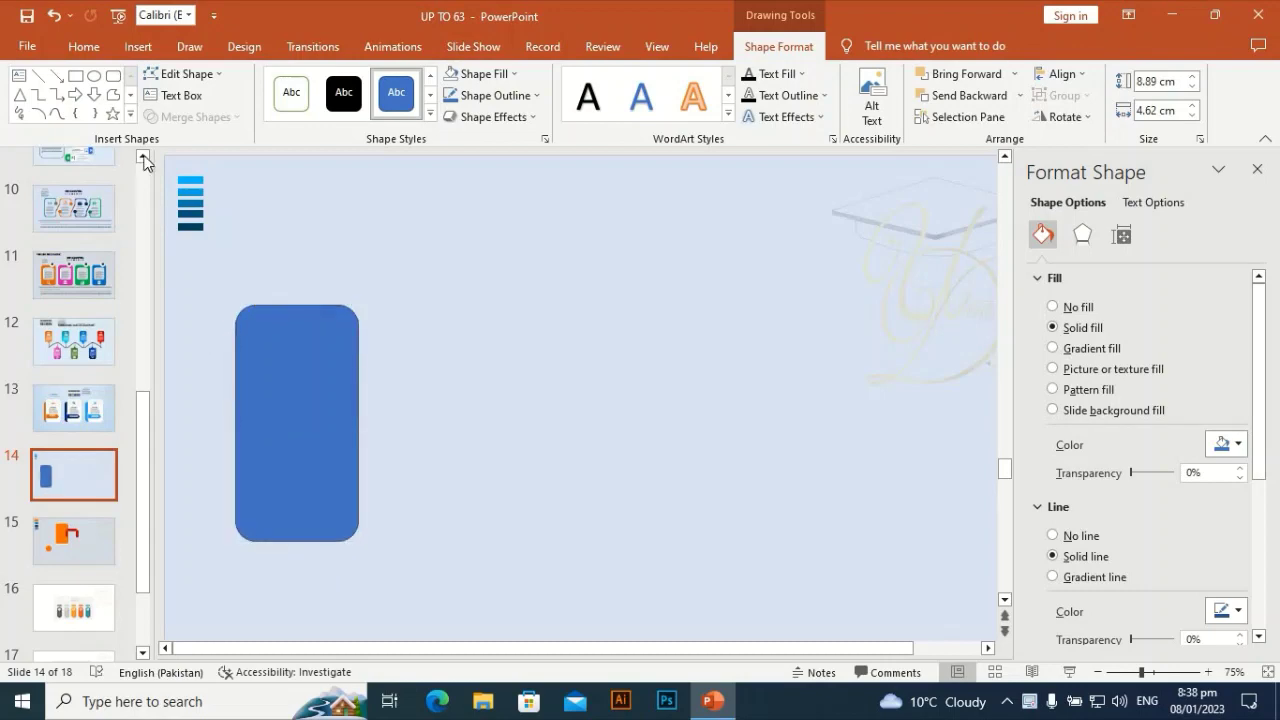
Draw a rectangle, rotate it diagonally and position it over the card's top-left corner
left_click(138, 46)
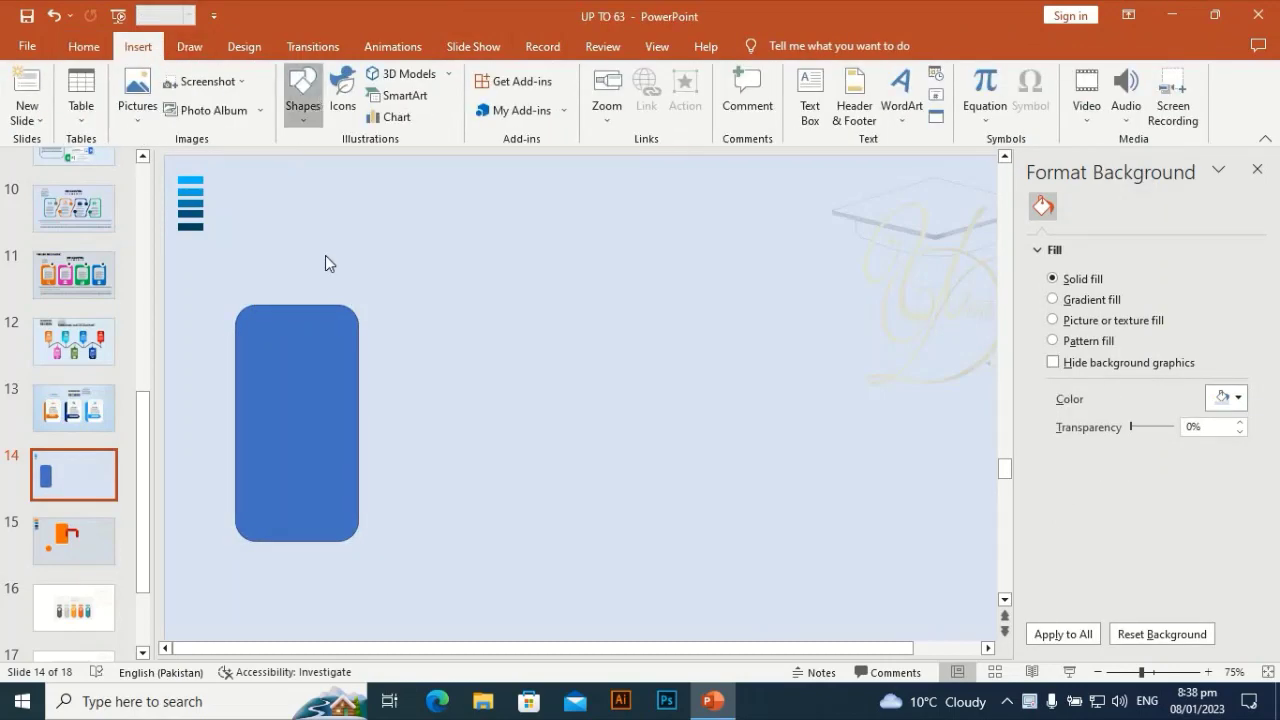
left_click(352, 162)
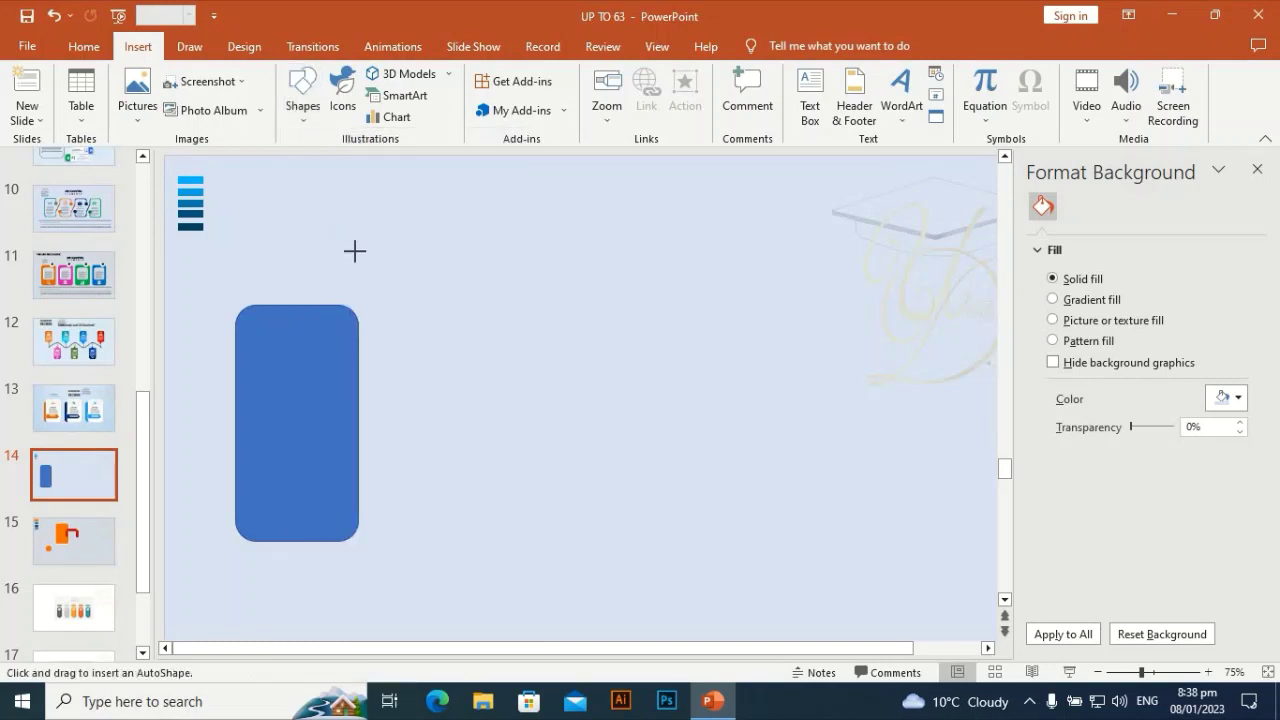
left_click_drag(332, 227, 491, 320)
left_click_drag(412, 195, 354, 206)
left_click_drag(449, 246, 299, 302)
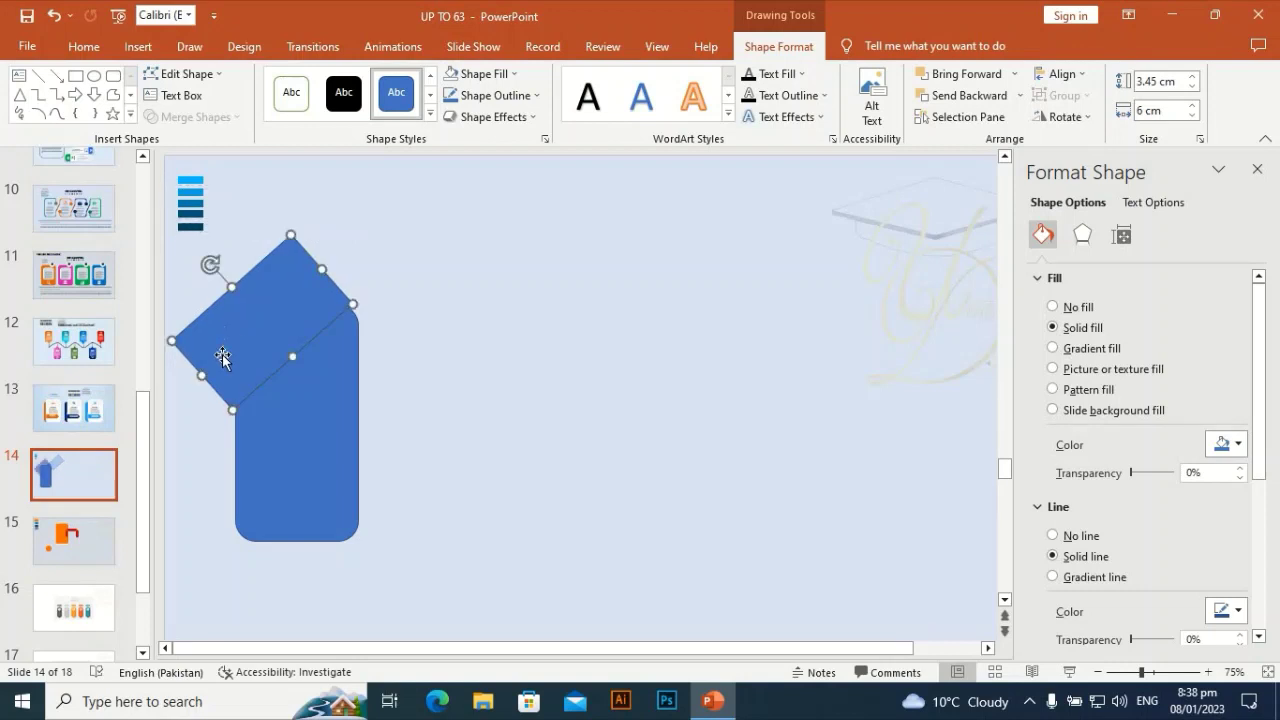
left_click_drag(199, 377, 195, 378)
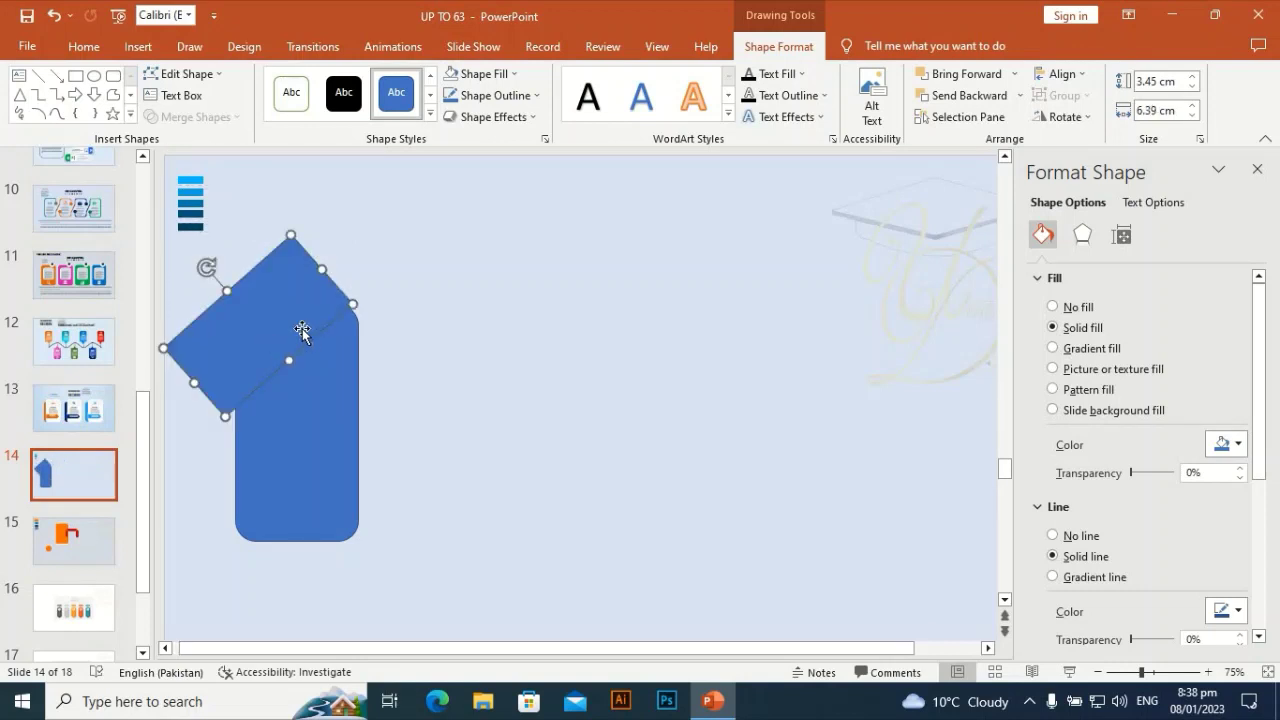
left_click_drag(296, 327, 292, 326)
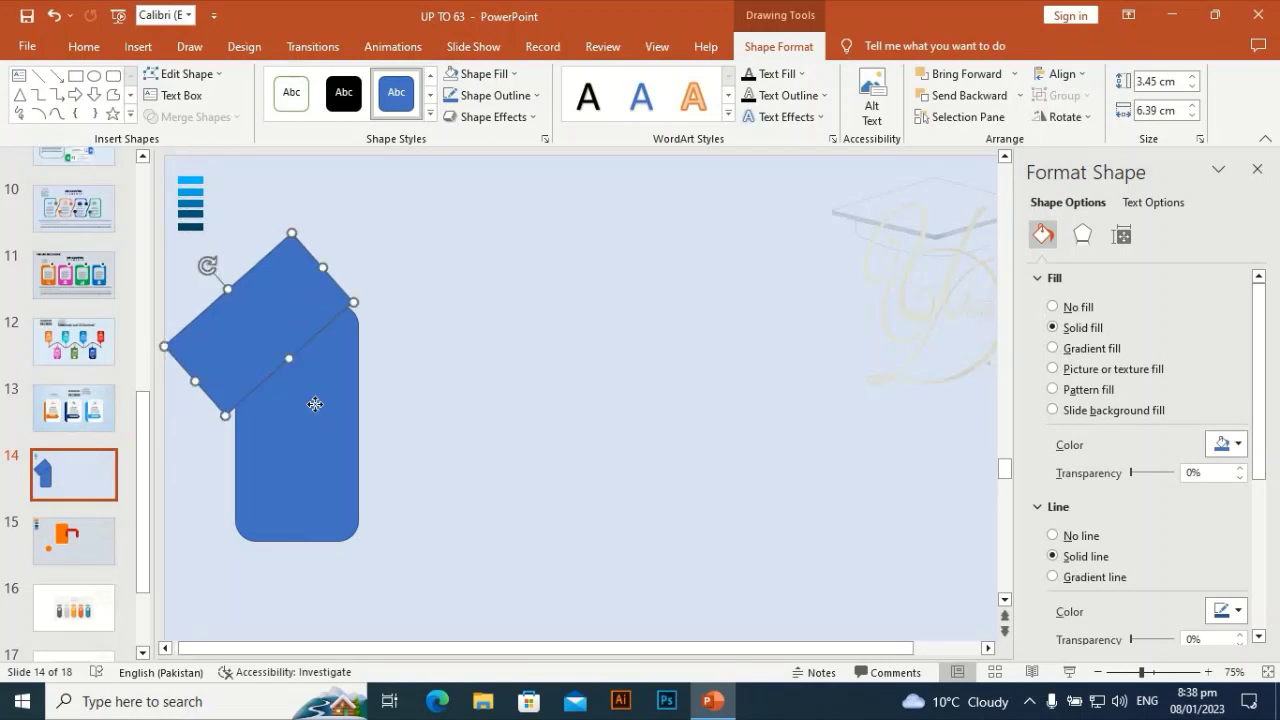
Fragment the card with the rotated rectangle and delete the leftover rotated piece
left_click(315, 403, "shift")
left_click(220, 117)
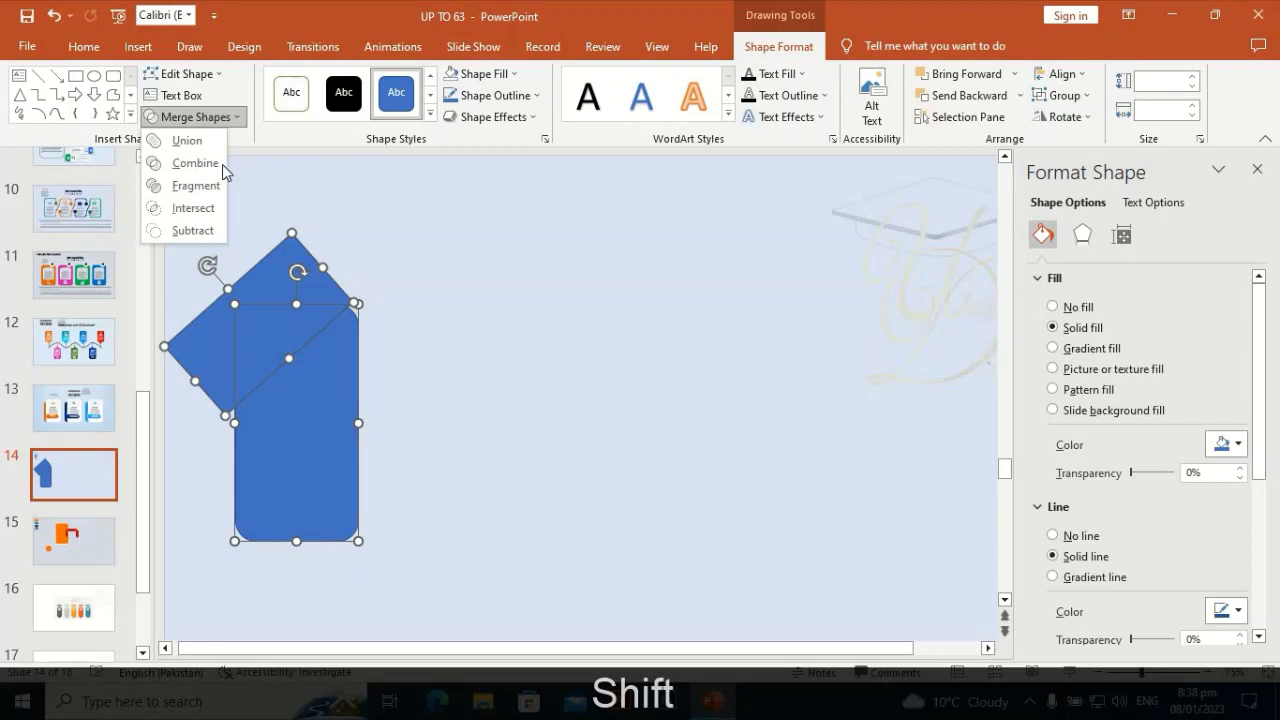
left_click(198, 186)
key("Escape")
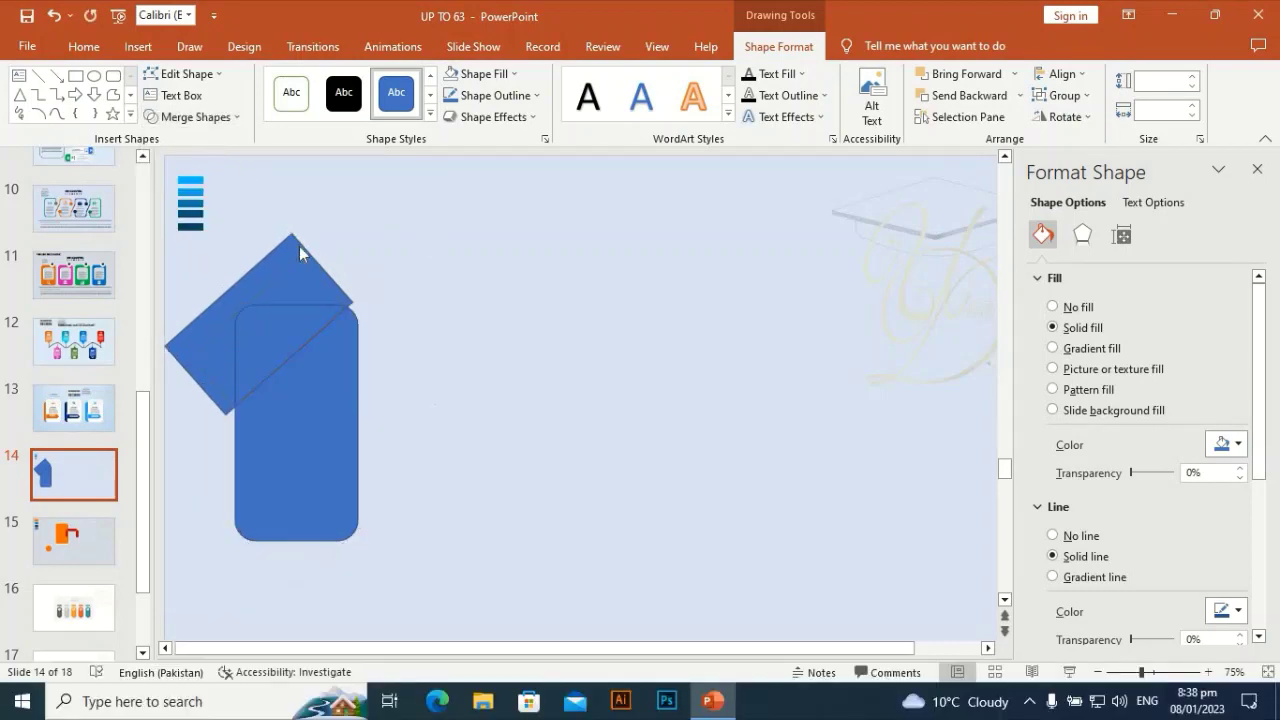
left_click(298, 250)
key("Delete")
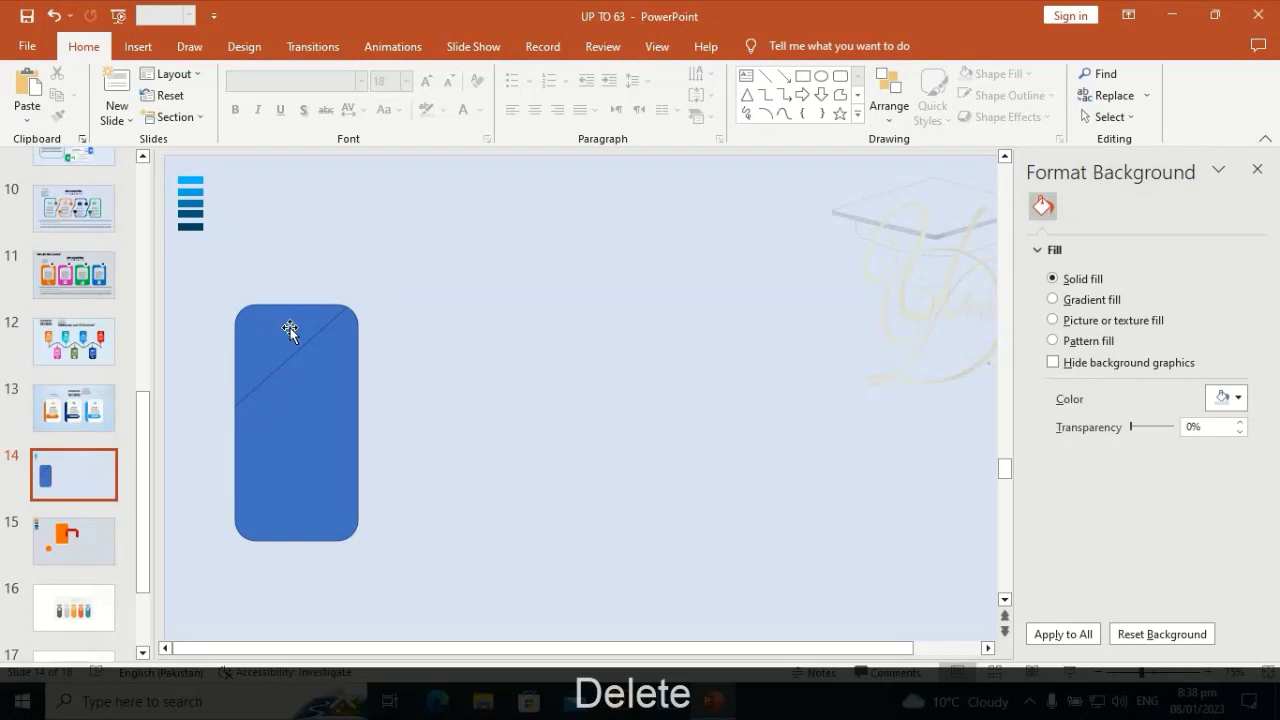
Move the cut-off top fragment up off the card and set it to No Fill
left_click(291, 330)
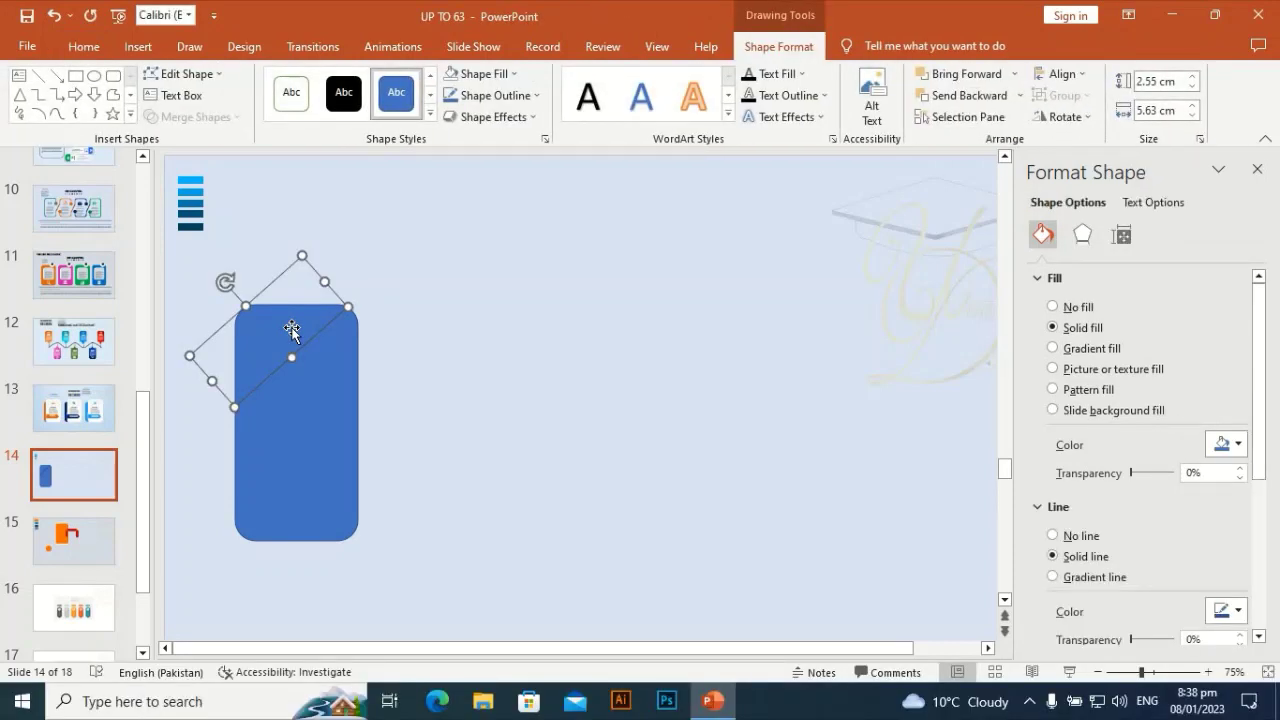
left_click_drag(291, 330, 314, 274)
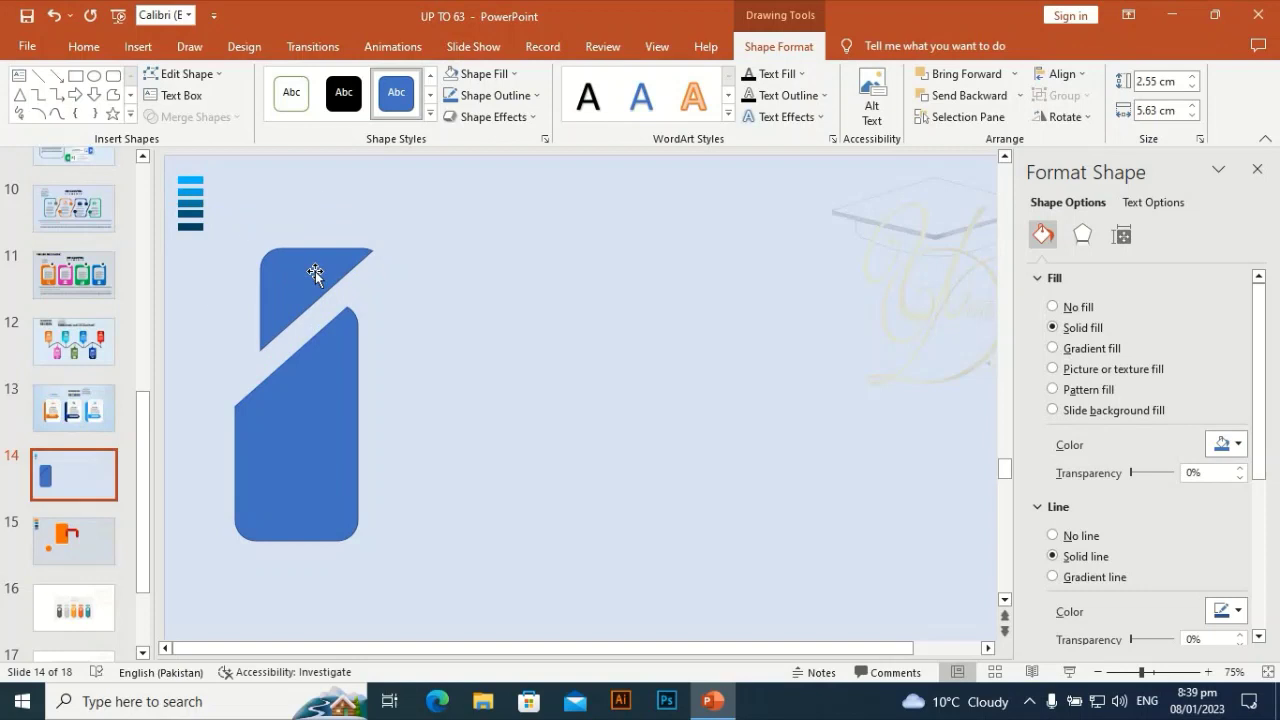
left_click(500, 74)
left_click(462, 276)
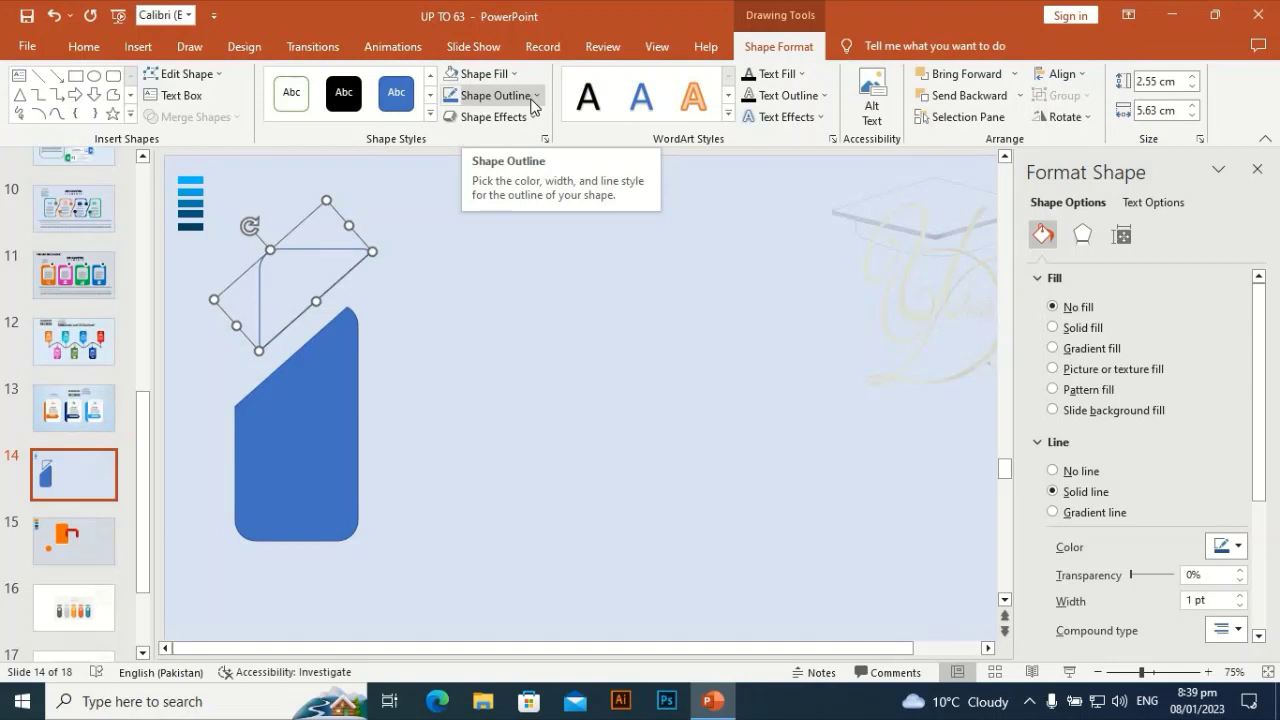
left_click(178, 75)
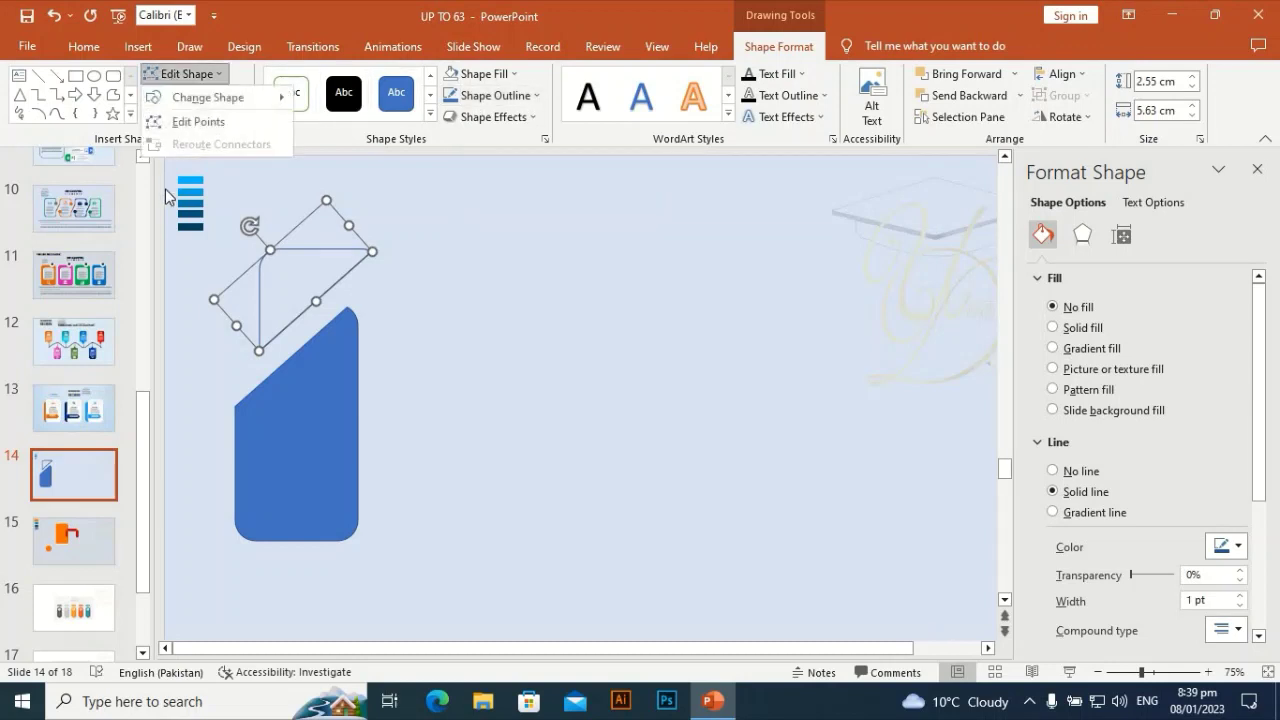
In Edit Points, add a point on the top edge and delete the surplus points
left_click(178, 121)
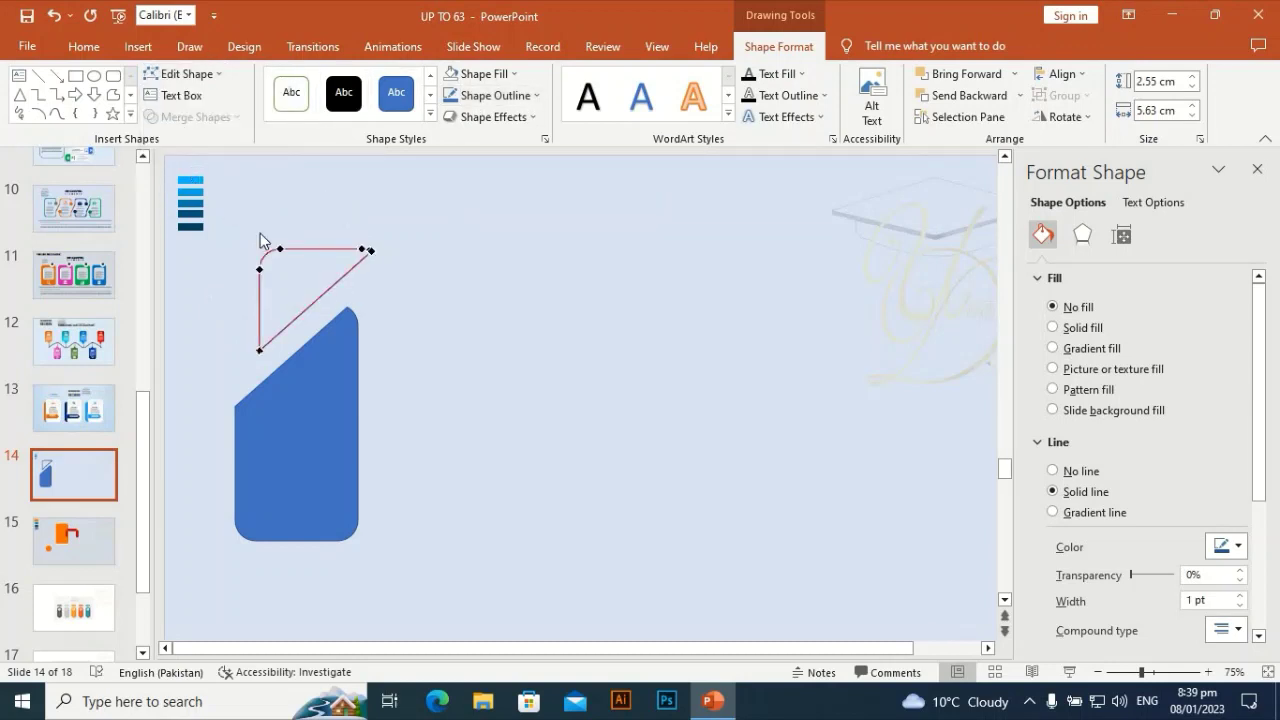
left_click(346, 248, "ctrl")
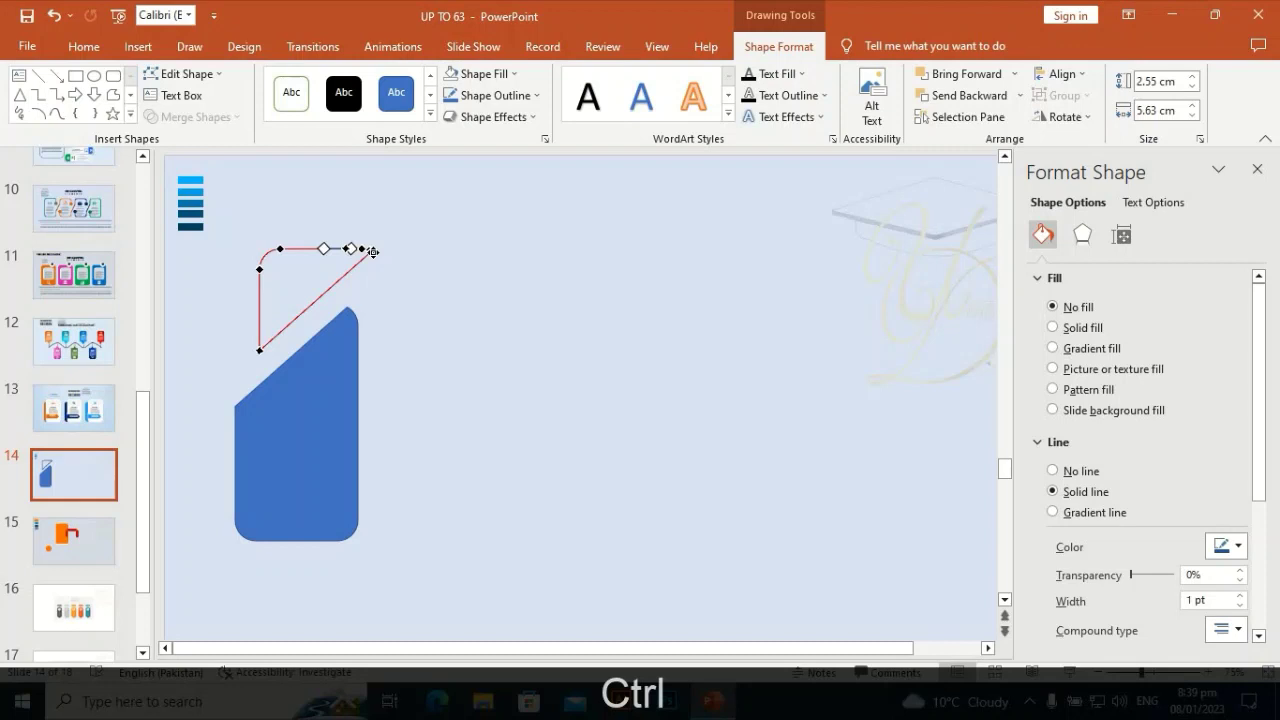
right_click(372, 251)
left_click(419, 290)
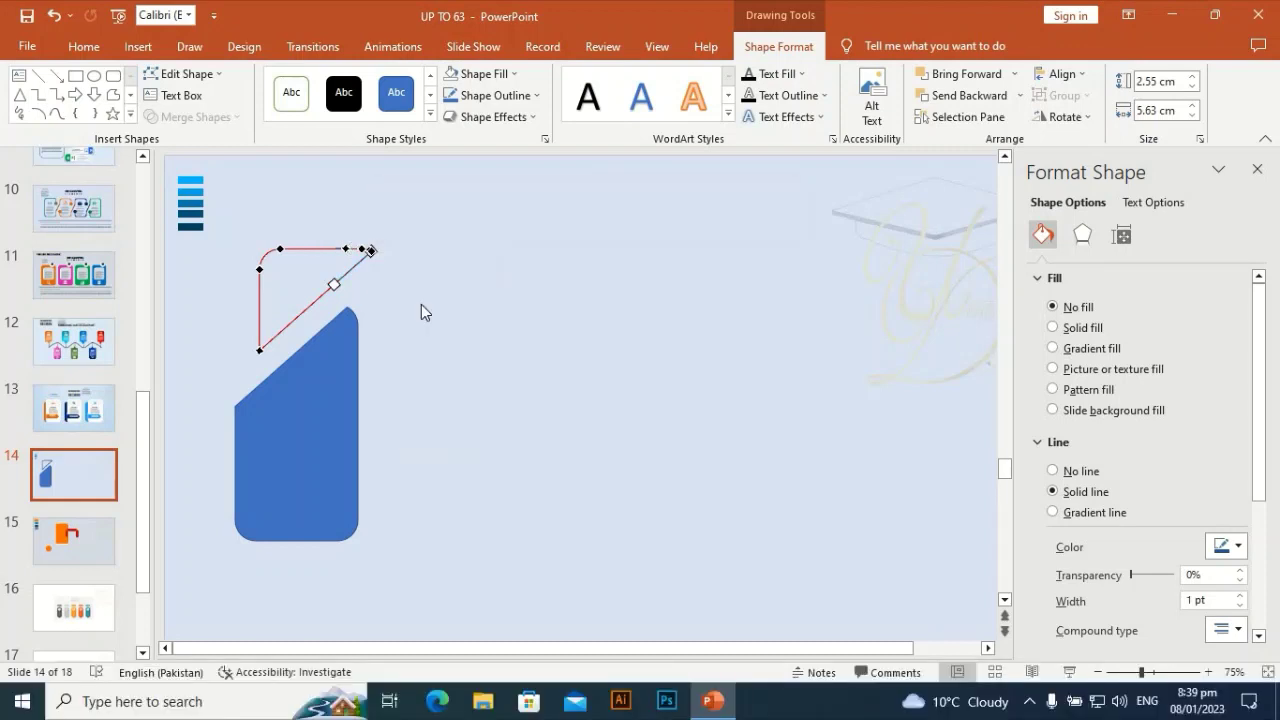
right_click(372, 252)
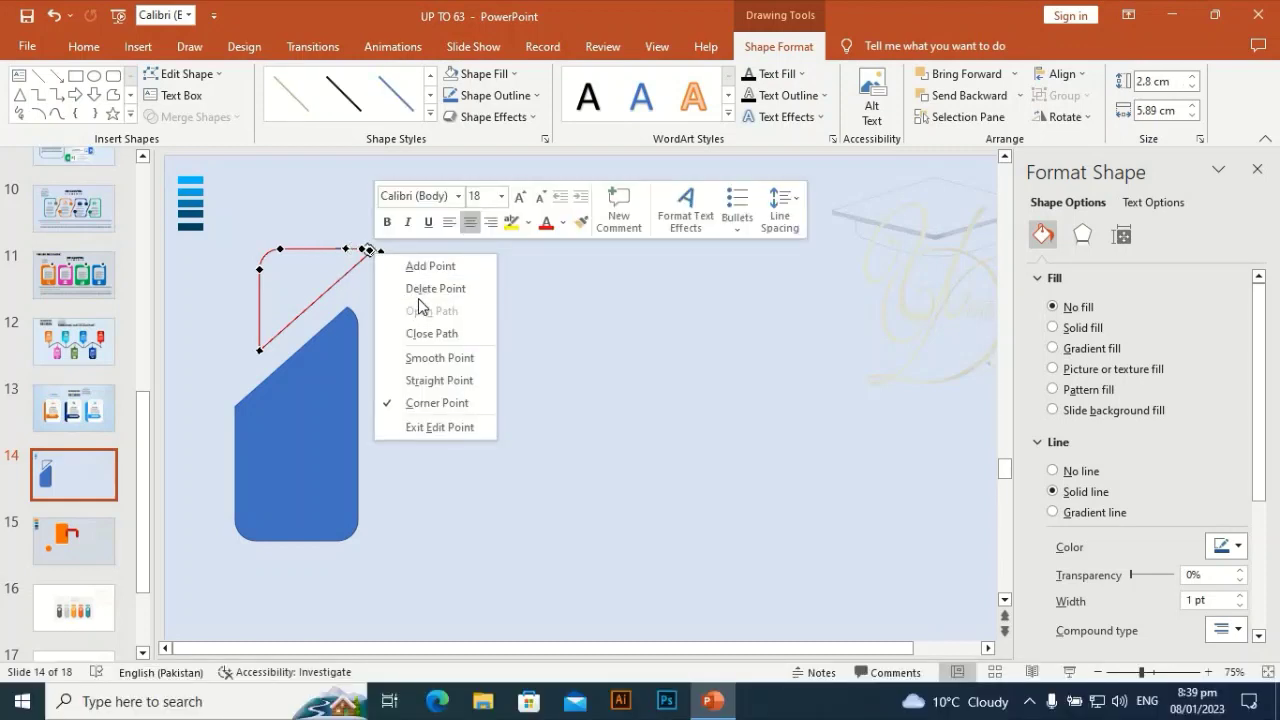
left_click(420, 289)
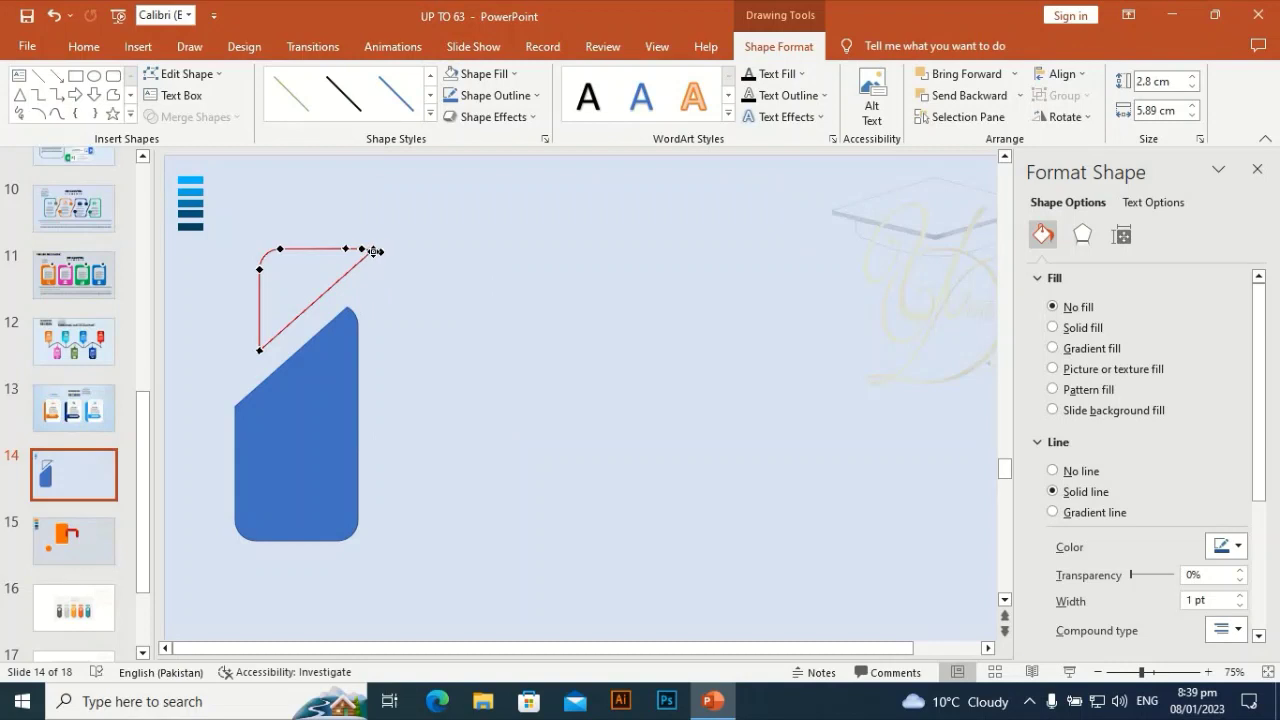
right_click(373, 251)
left_click(416, 287)
Remove the diagonal side to open the path, then move the corner line above the cut corner
right_click(369, 252)
left_click(418, 288)
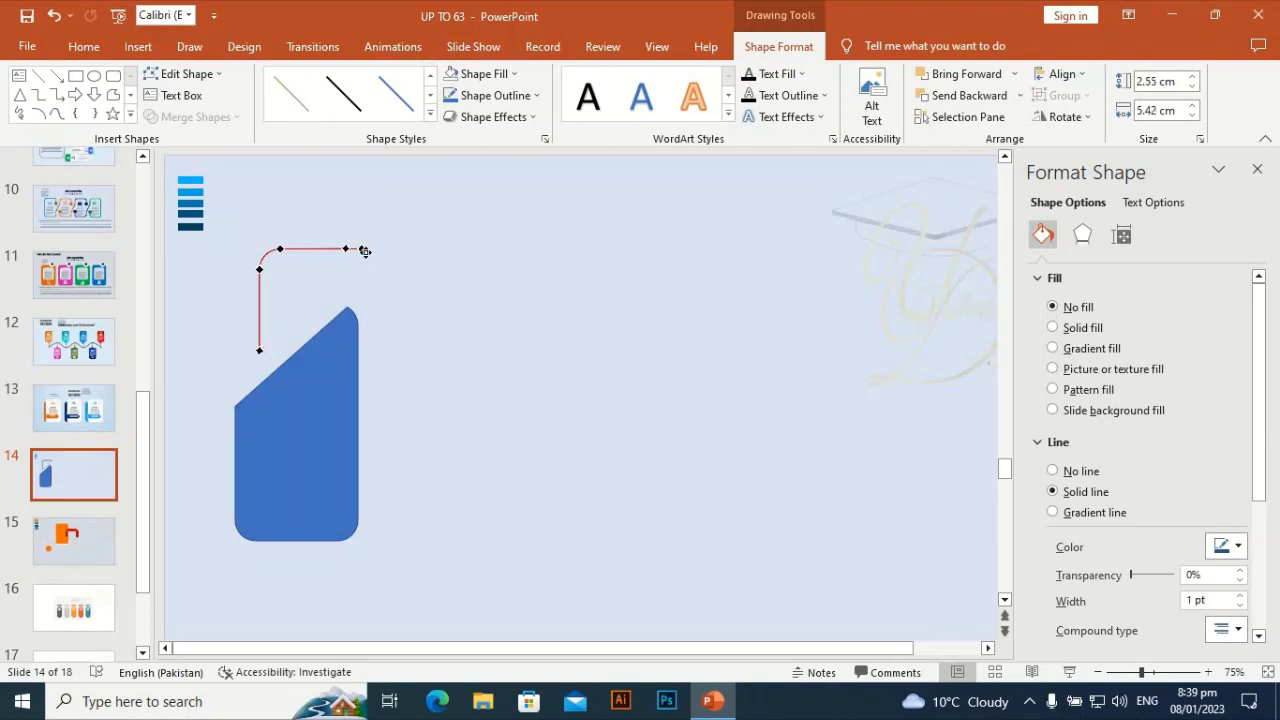
right_click(365, 252)
left_click(424, 291)
left_click(408, 264)
left_click_drag(328, 252, 306, 282)
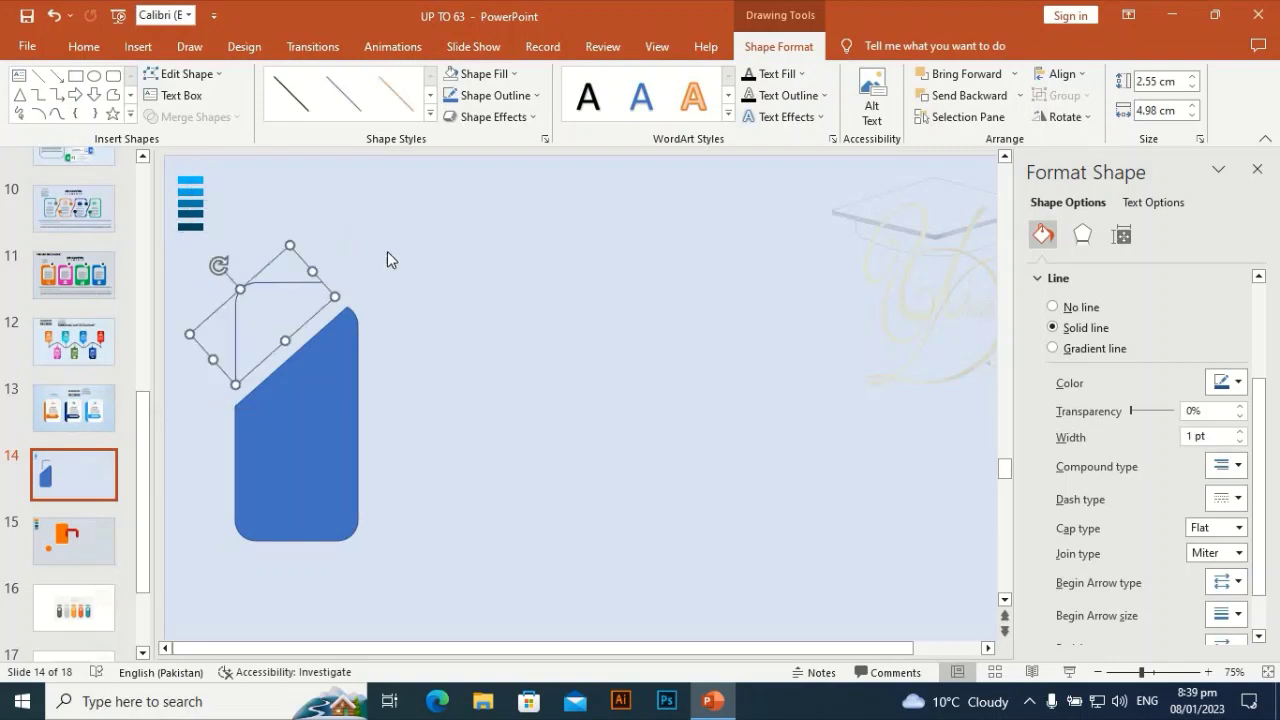
Color the corner line with the light-blue bar colour using the eyedropper
left_click(481, 74)
left_click(598, 8)
left_click(500, 95)
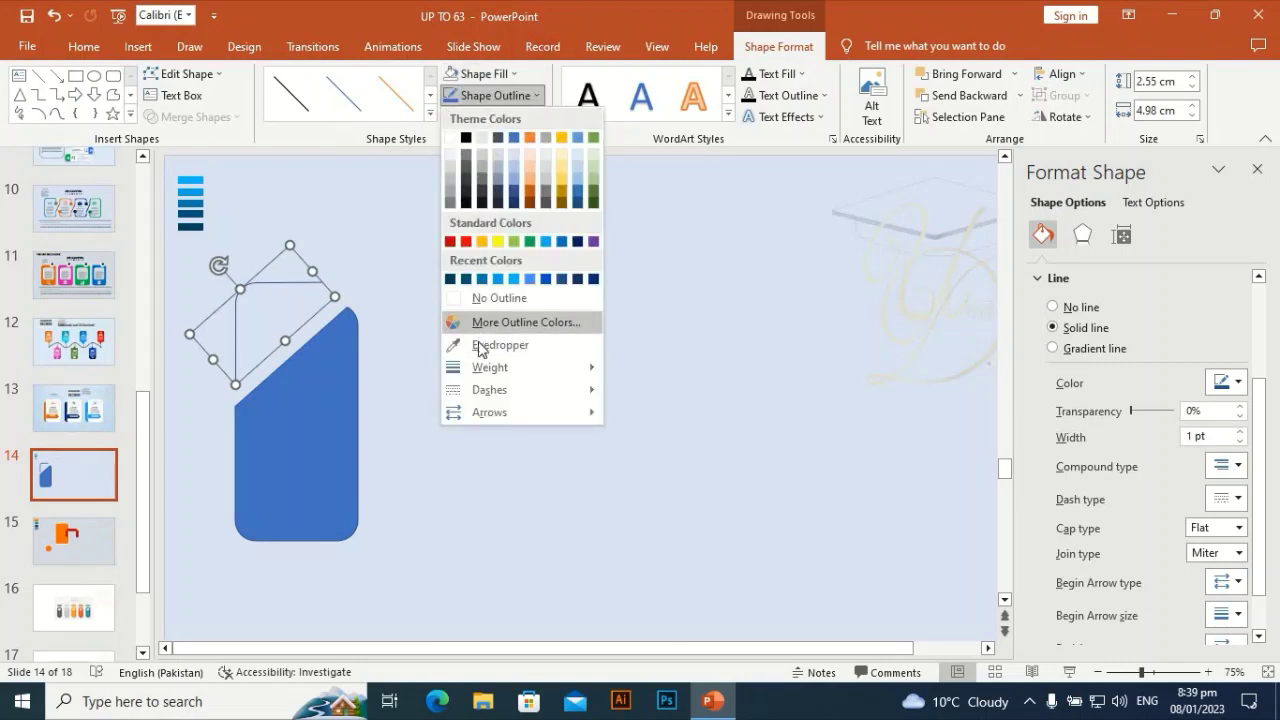
left_click(480, 344)
left_click(193, 179)
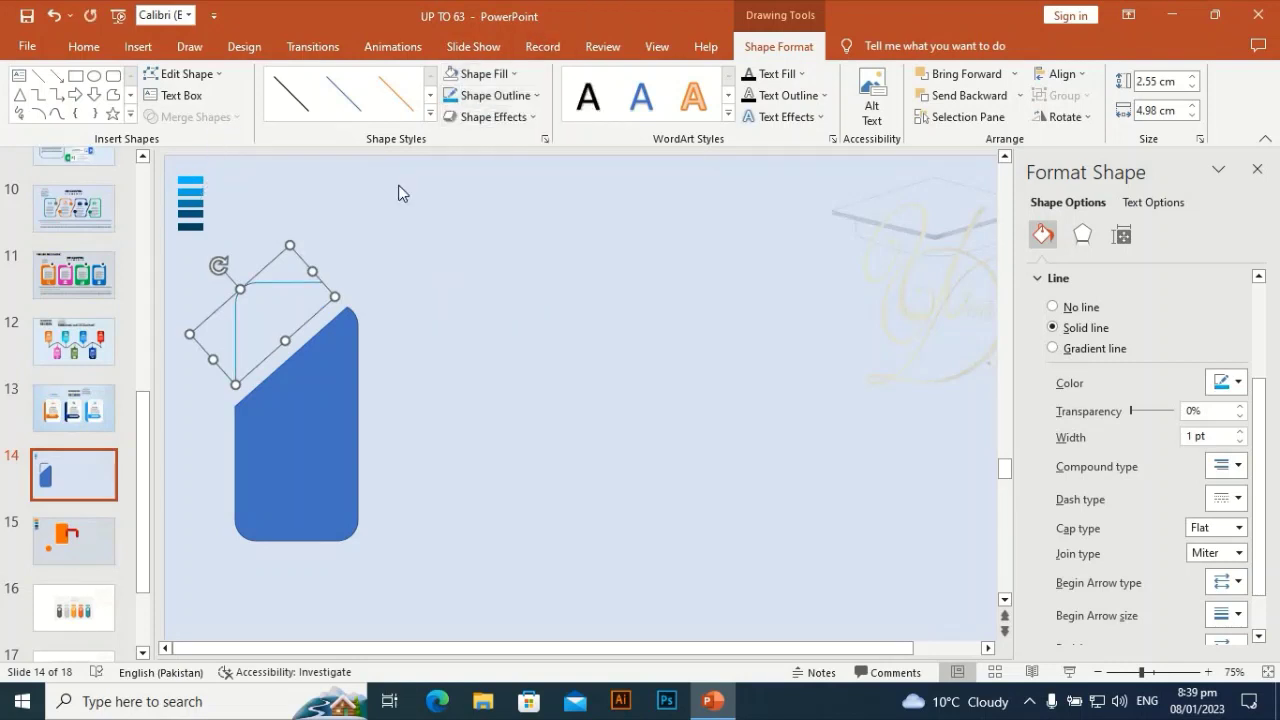
Give the line a 1½ pt weight and a sized arrowhead at its end
left_click(505, 95)
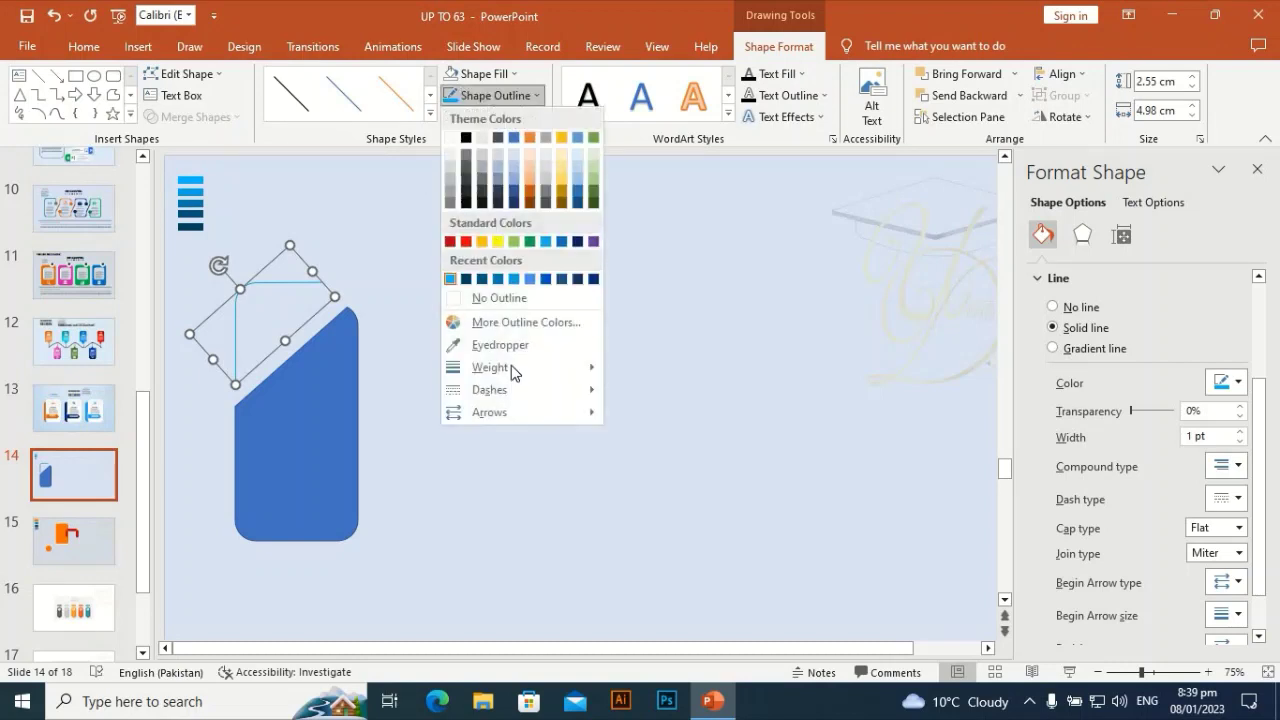
mouse_move(510, 370)
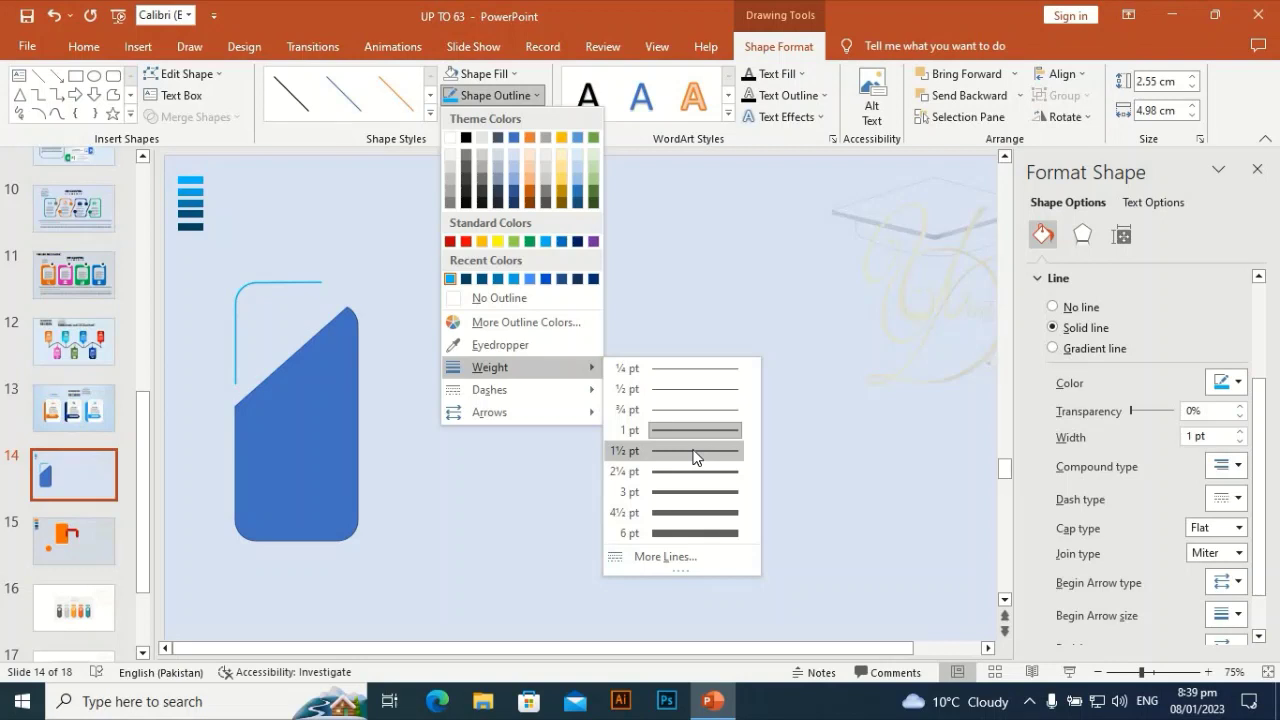
key("Return")
left_click_drag(1260, 508, 1250, 612)
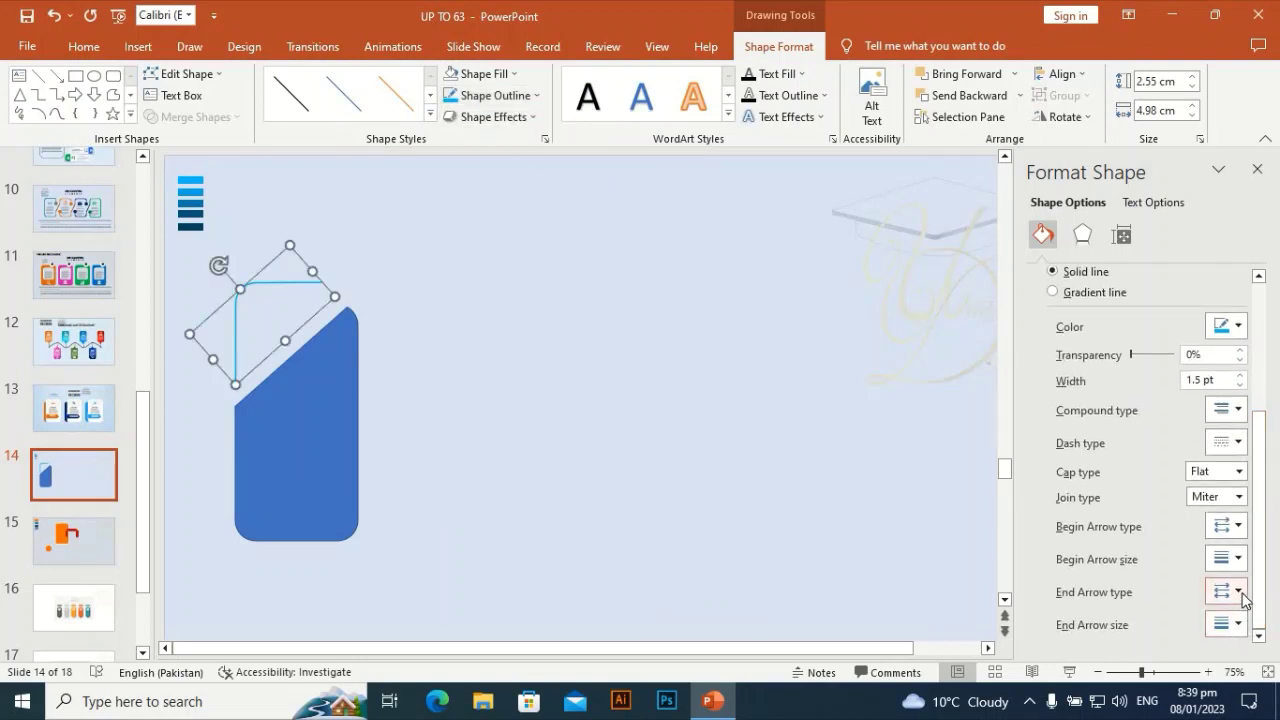
left_click(1238, 591)
left_click(1252, 618)
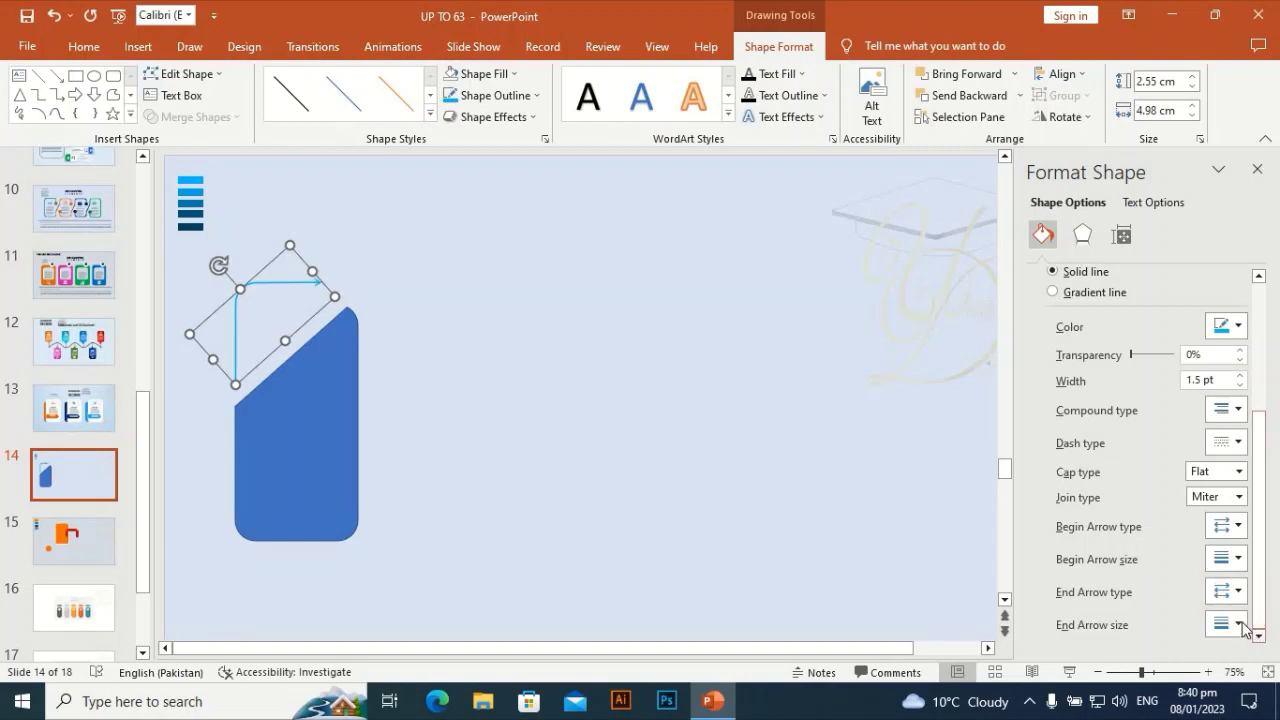
left_click(1241, 625)
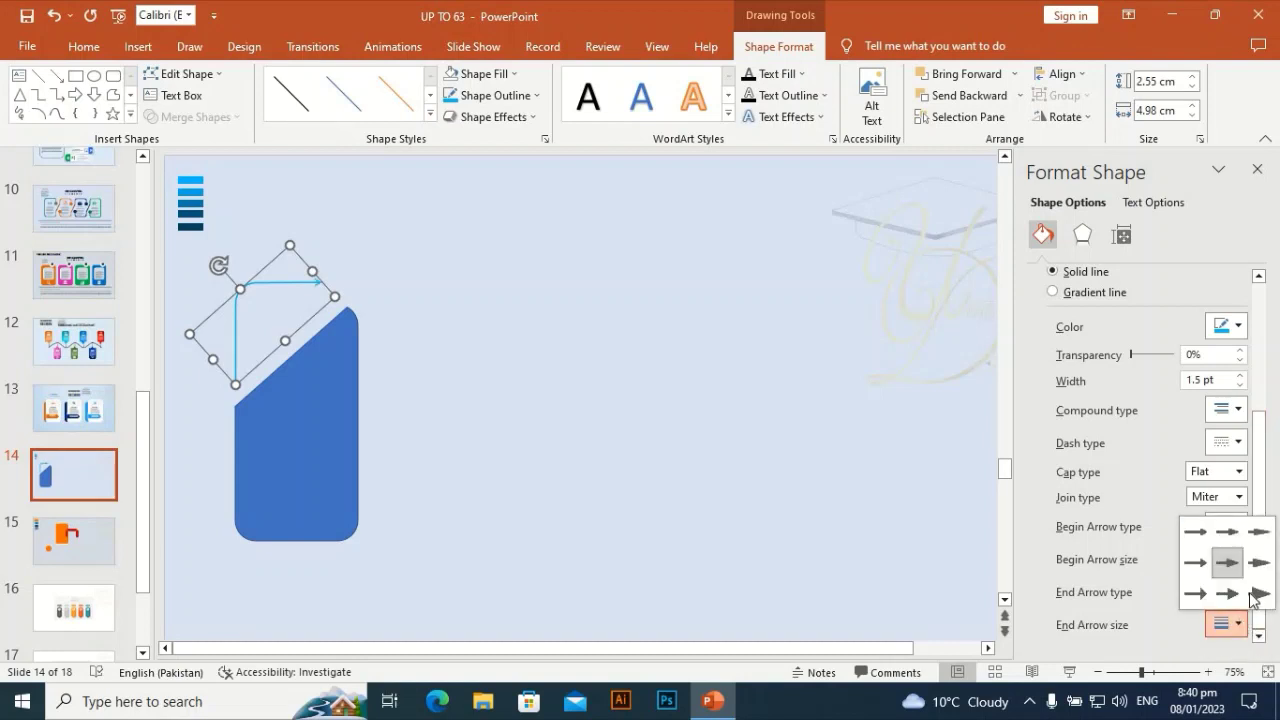
left_click(1256, 597)
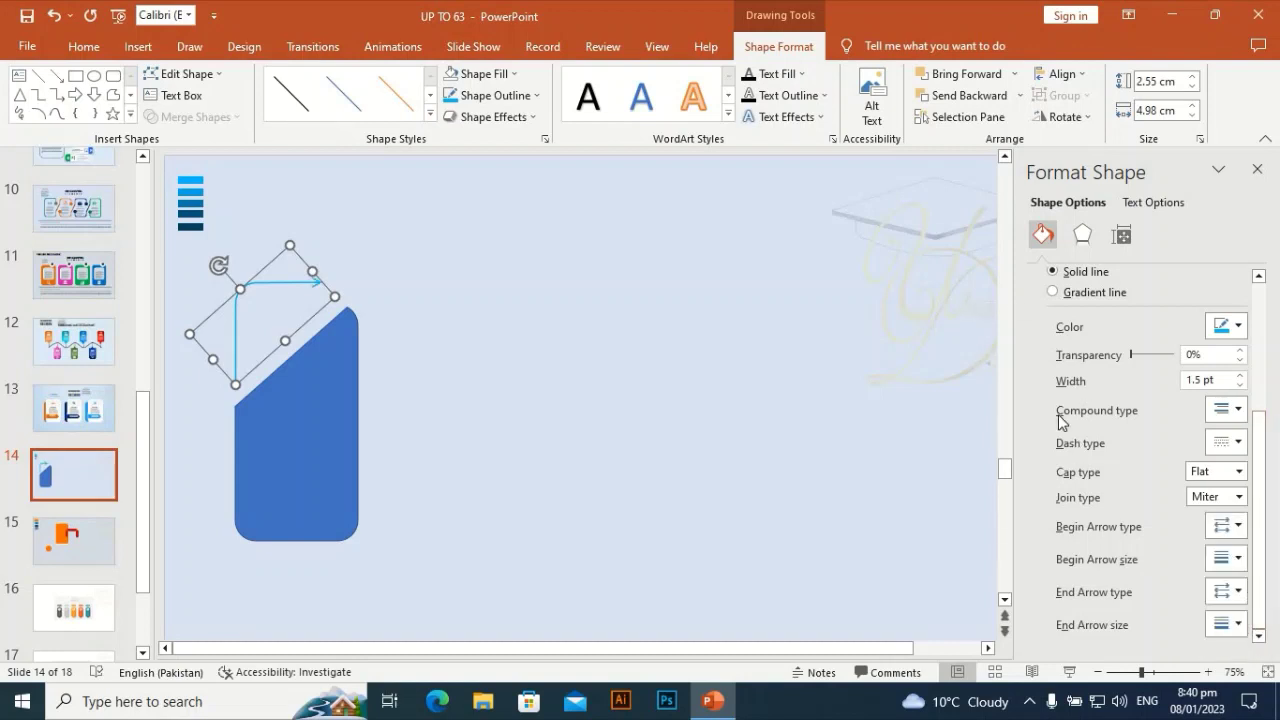
Make the arrow line dashed and nudge it down against the card's cut corner
left_click(502, 100)
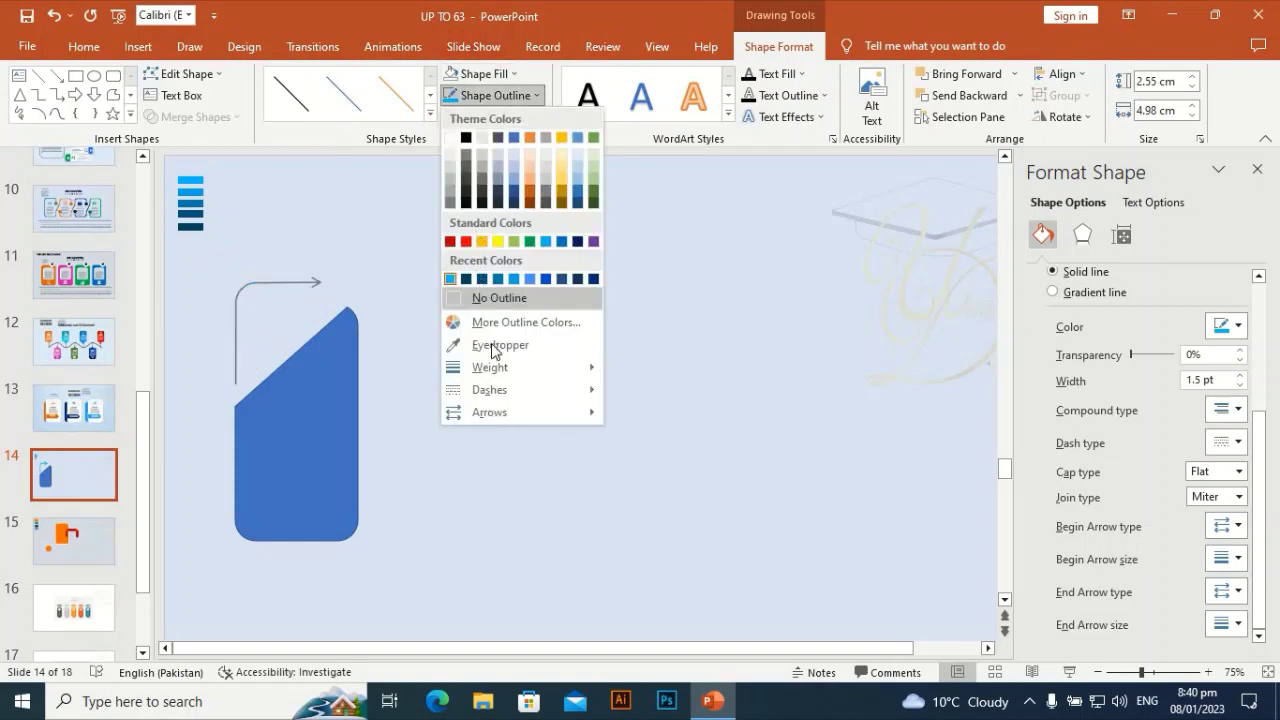
mouse_move(497, 368)
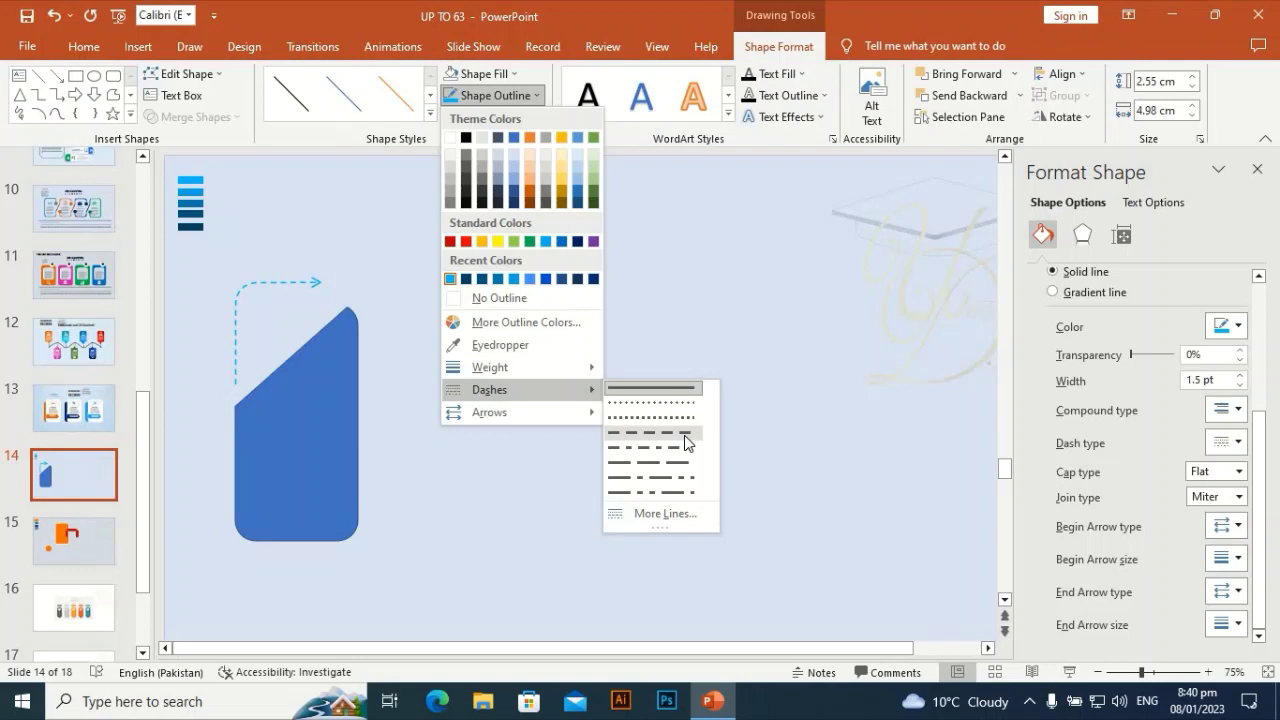
left_click(684, 434)
left_click_drag(281, 285, 281, 294)
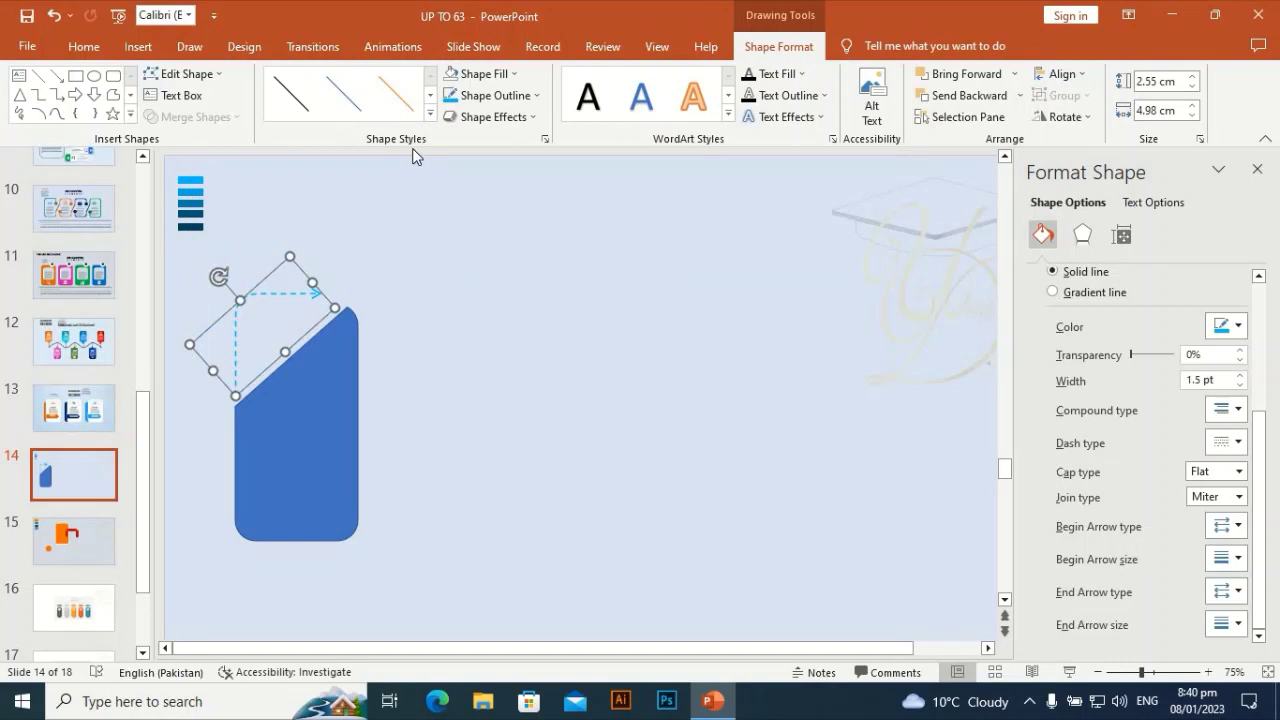
key("Down")
key("Down")
key("Down")
key("Down")
key("Down")
key("Down")
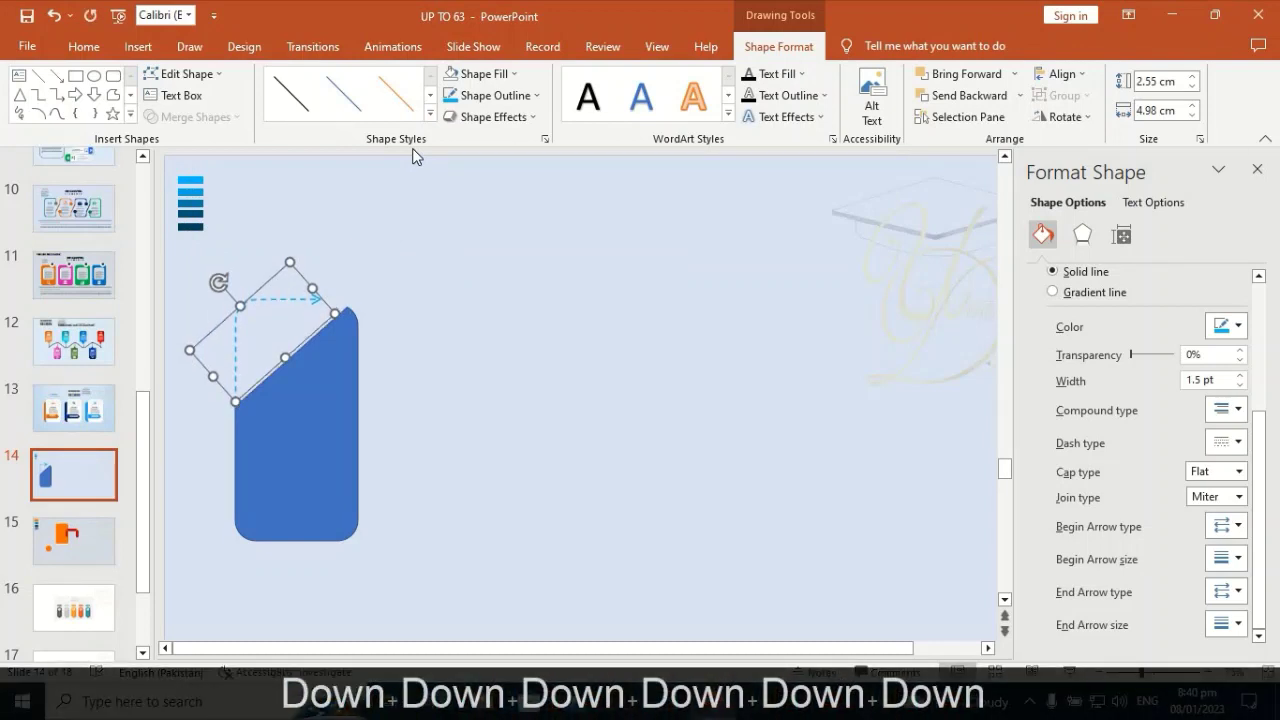
key("Down")
key("Down")
key("Down")
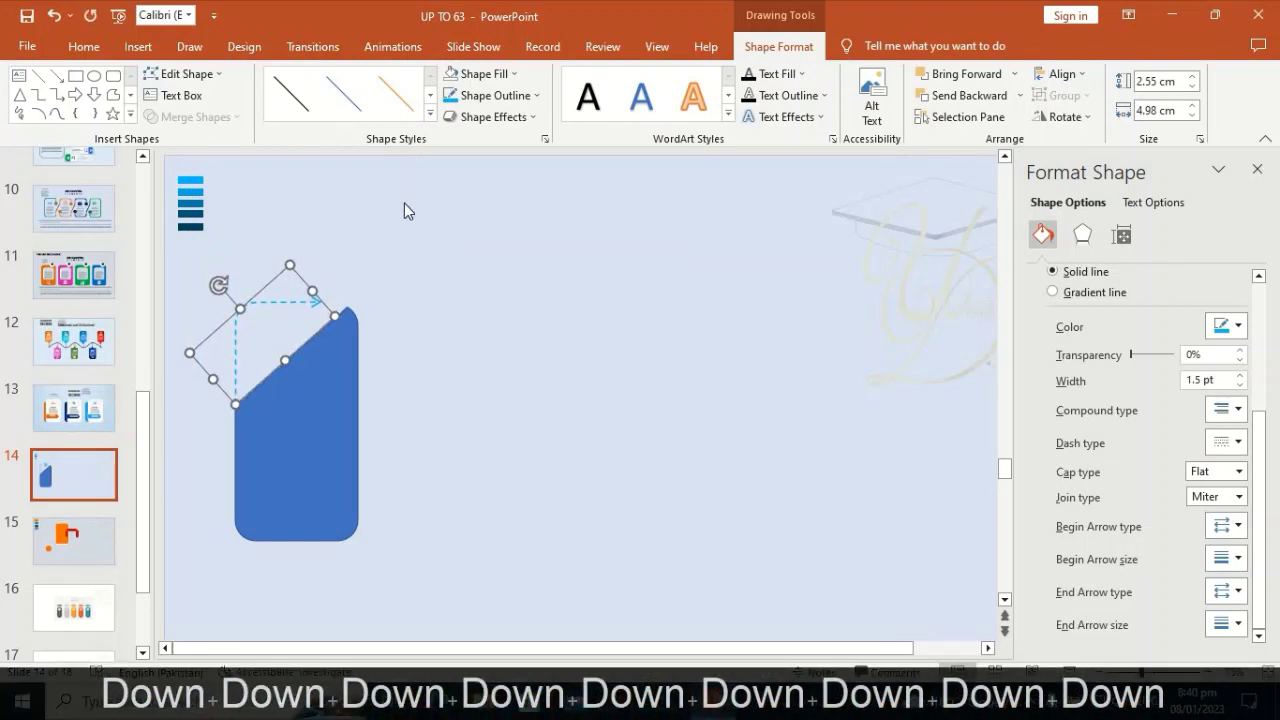
left_click(404, 203)
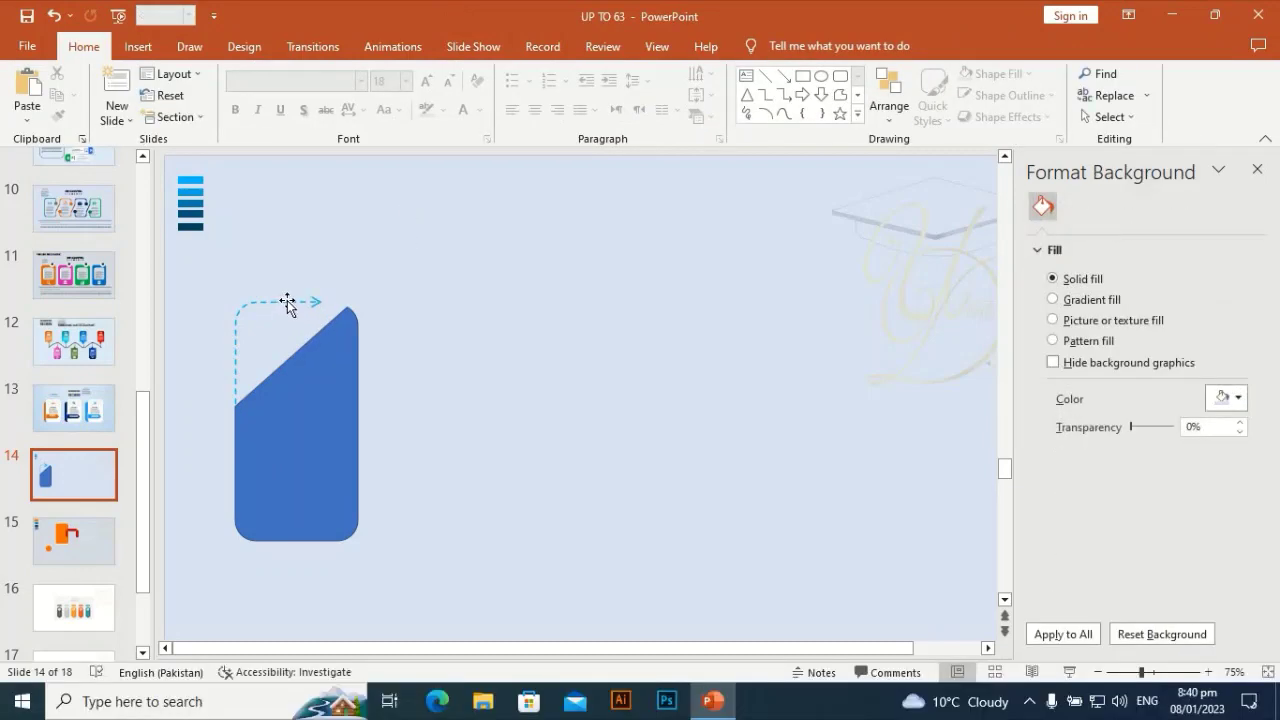
left_click(287, 300)
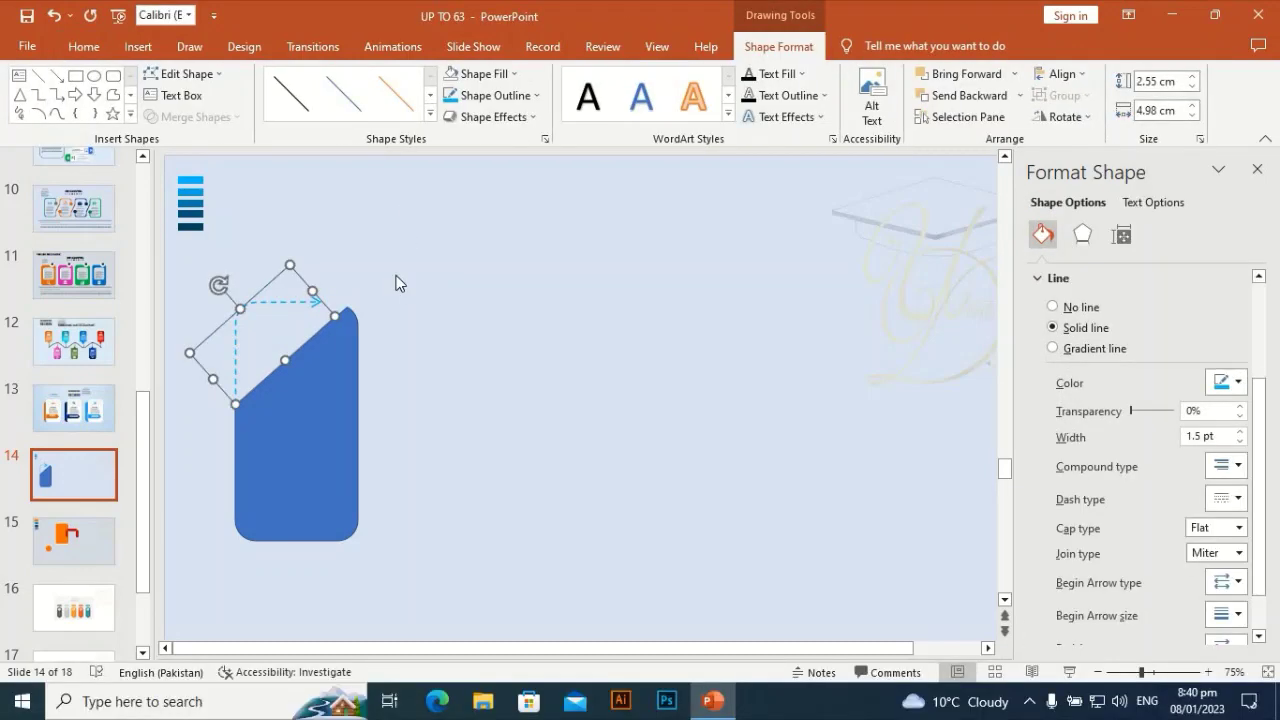
Nudge the arrow right, then give the card no outline and a light-blue fill
key("Right")
left_click(323, 400)
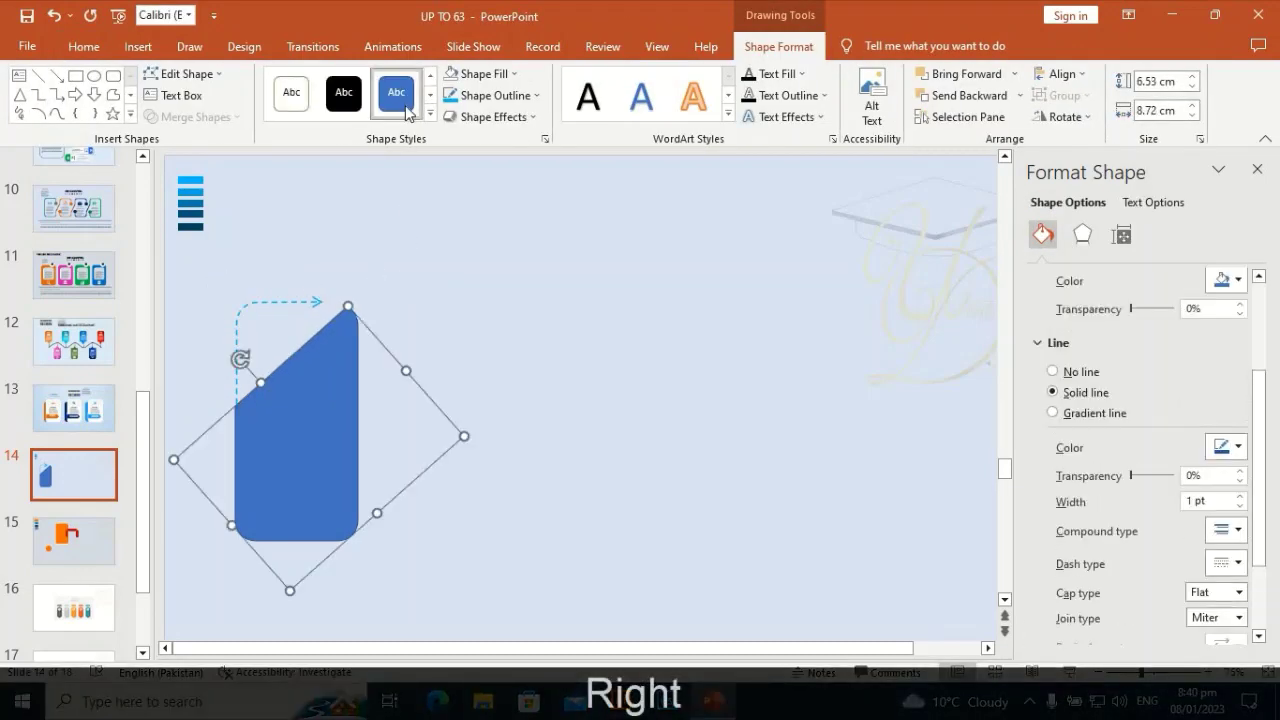
left_click(536, 95)
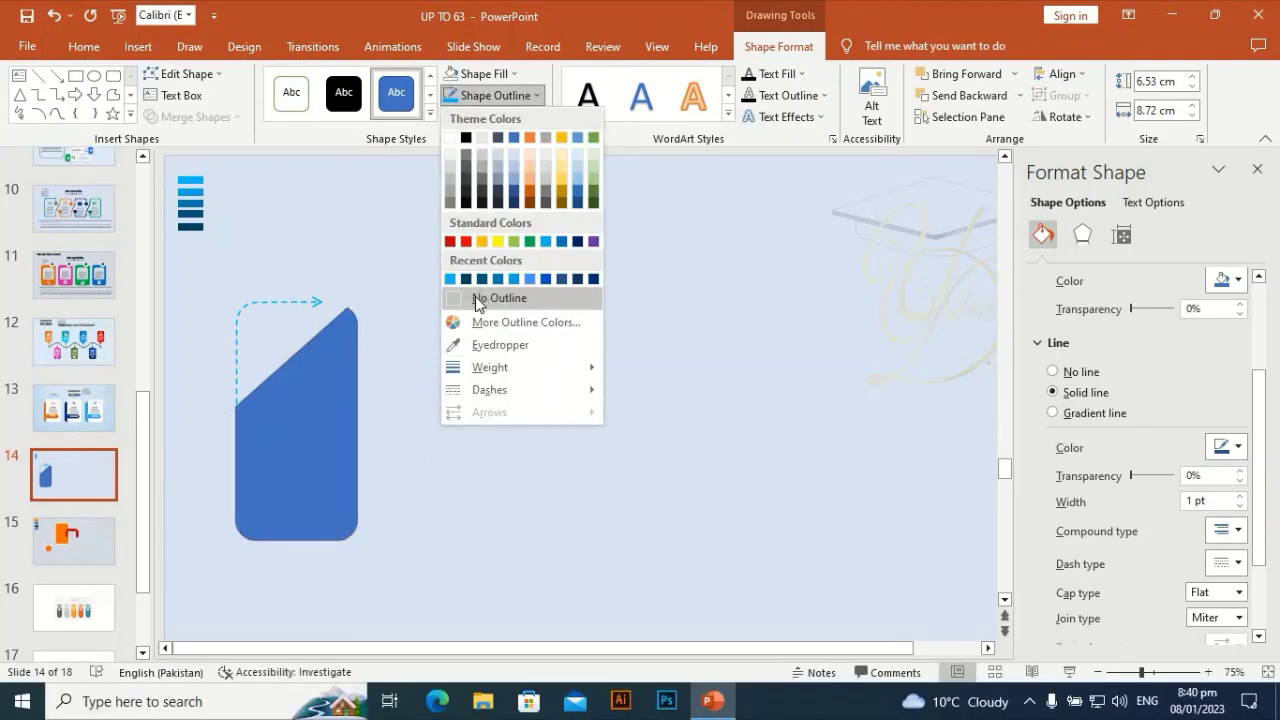
left_click(477, 296)
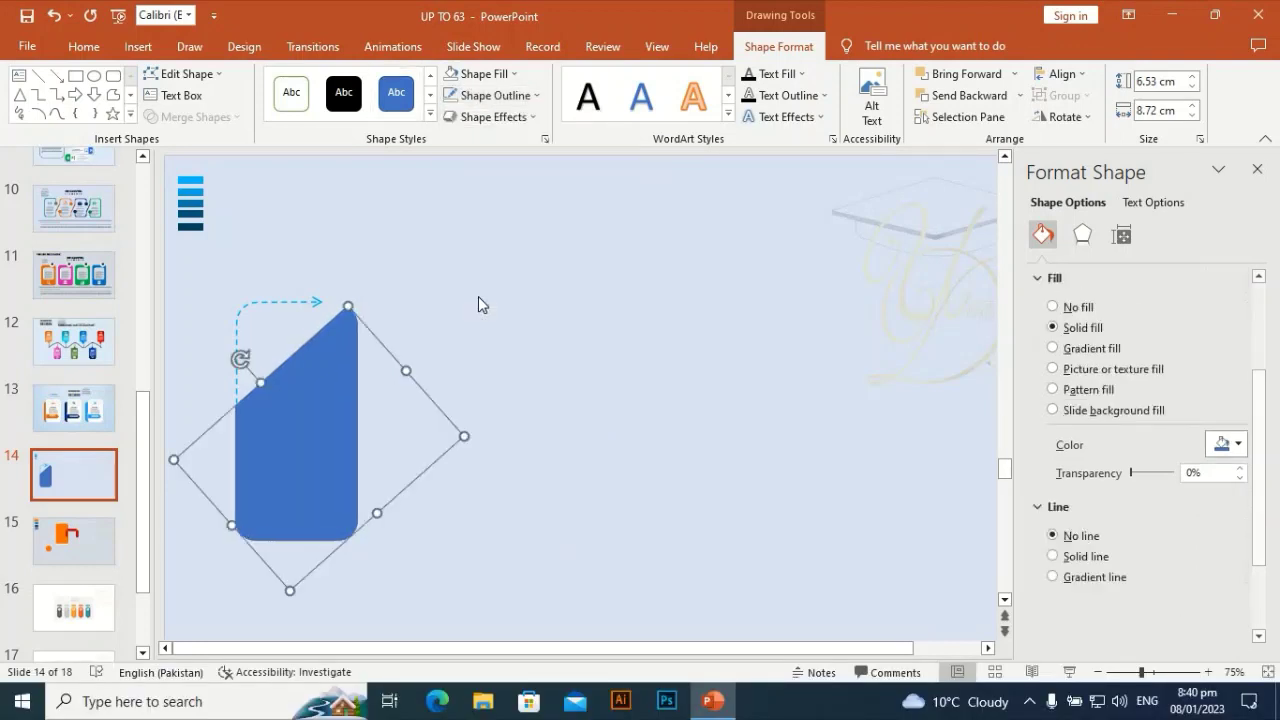
left_click(517, 74)
left_click(450, 254)
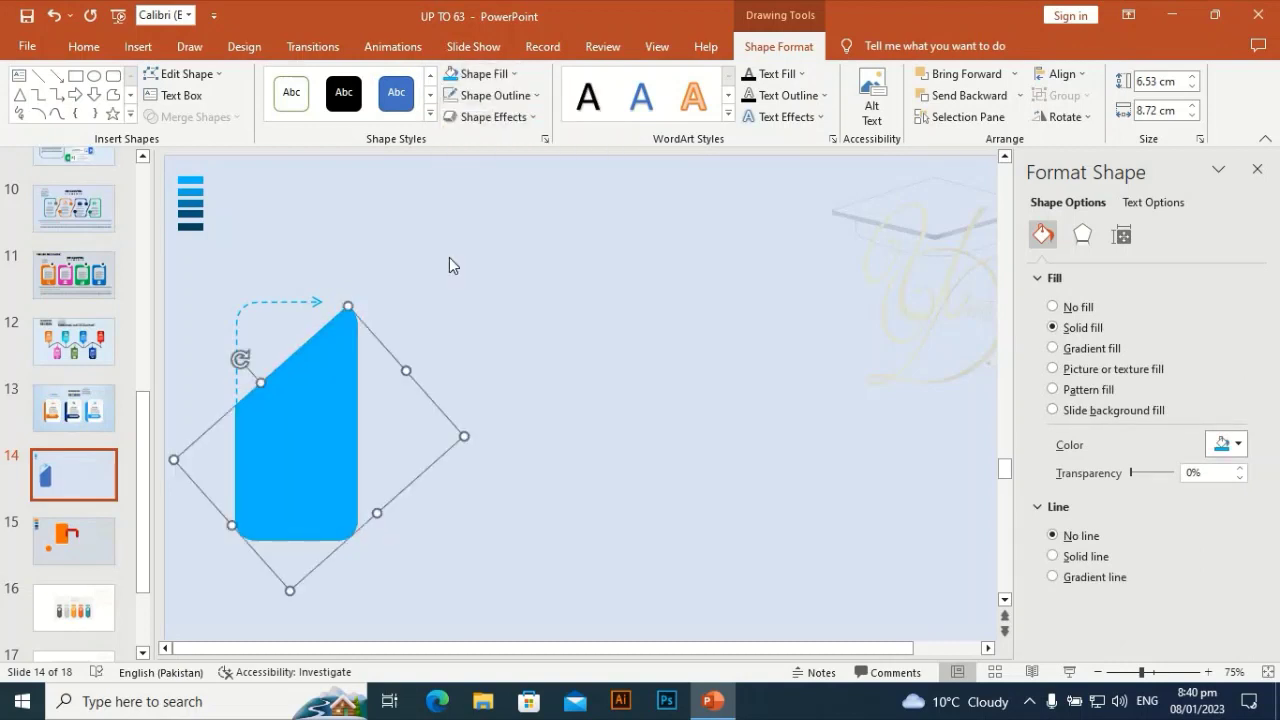
left_click(444, 290)
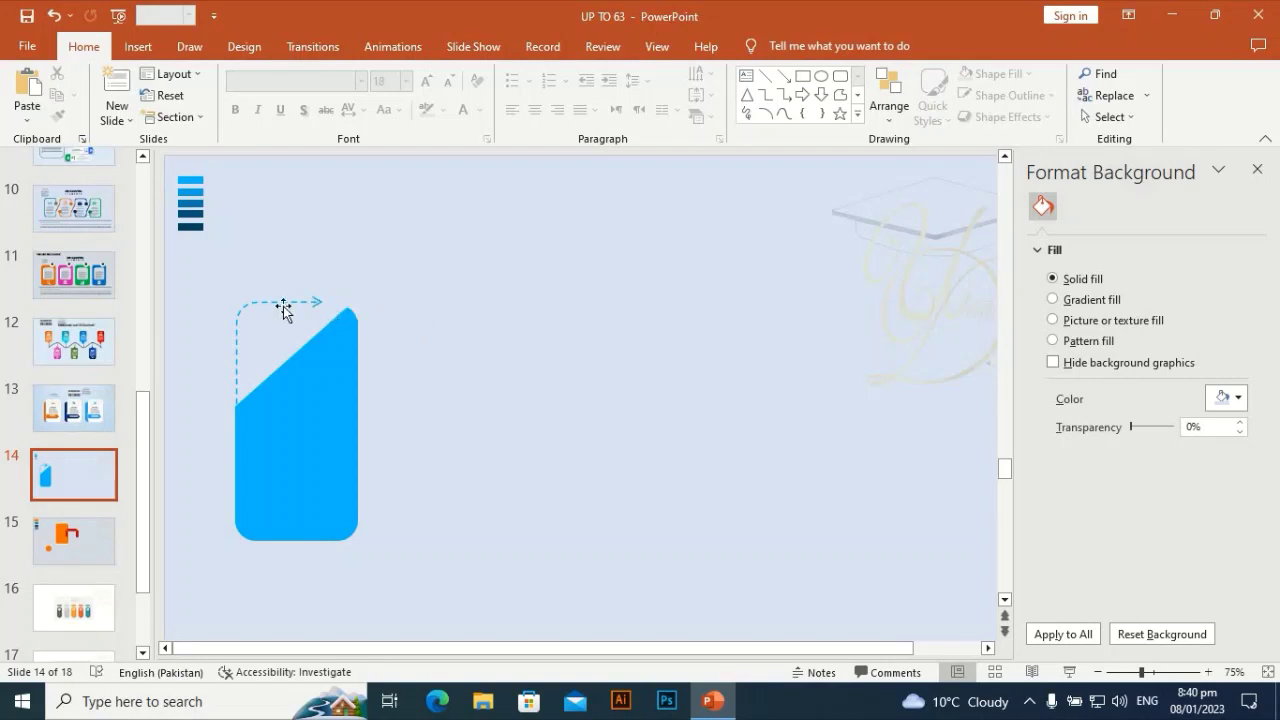
Add a text box reading '01' in Oswald at 44 pt beside the card
left_click(138, 46)
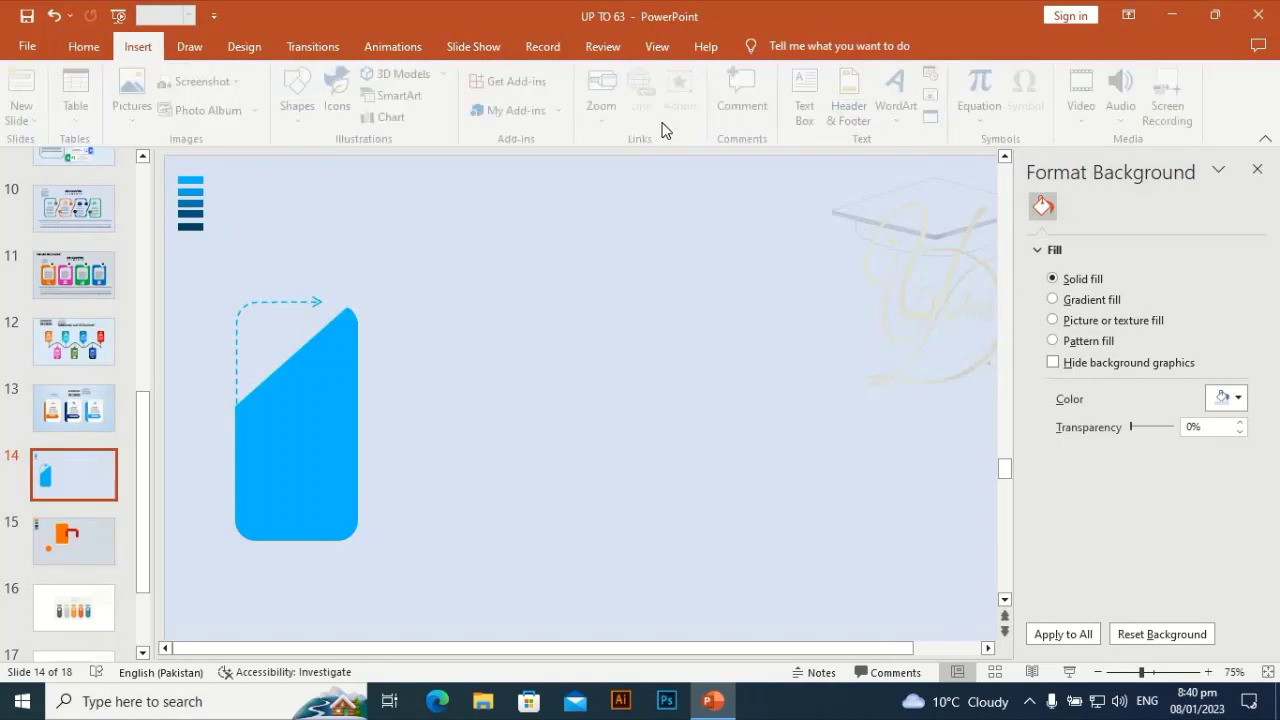
left_click(805, 112)
left_click_drag(600, 255, 601, 352)
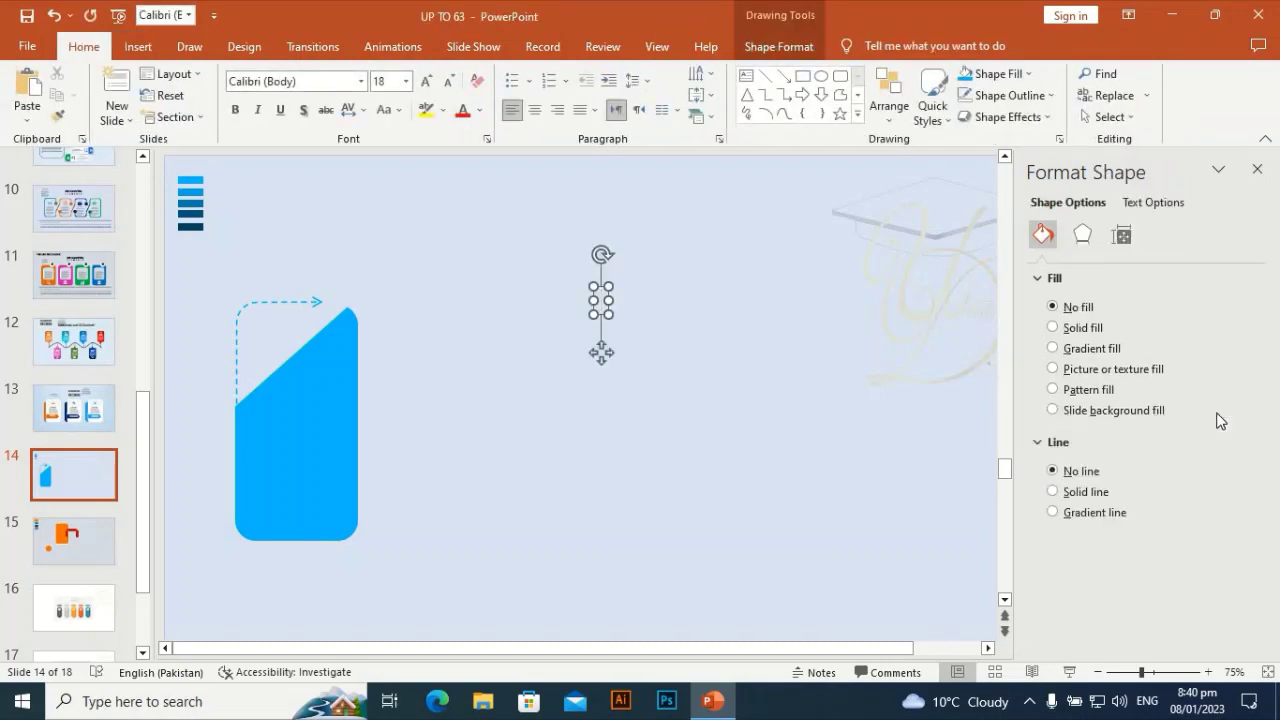
type("01")
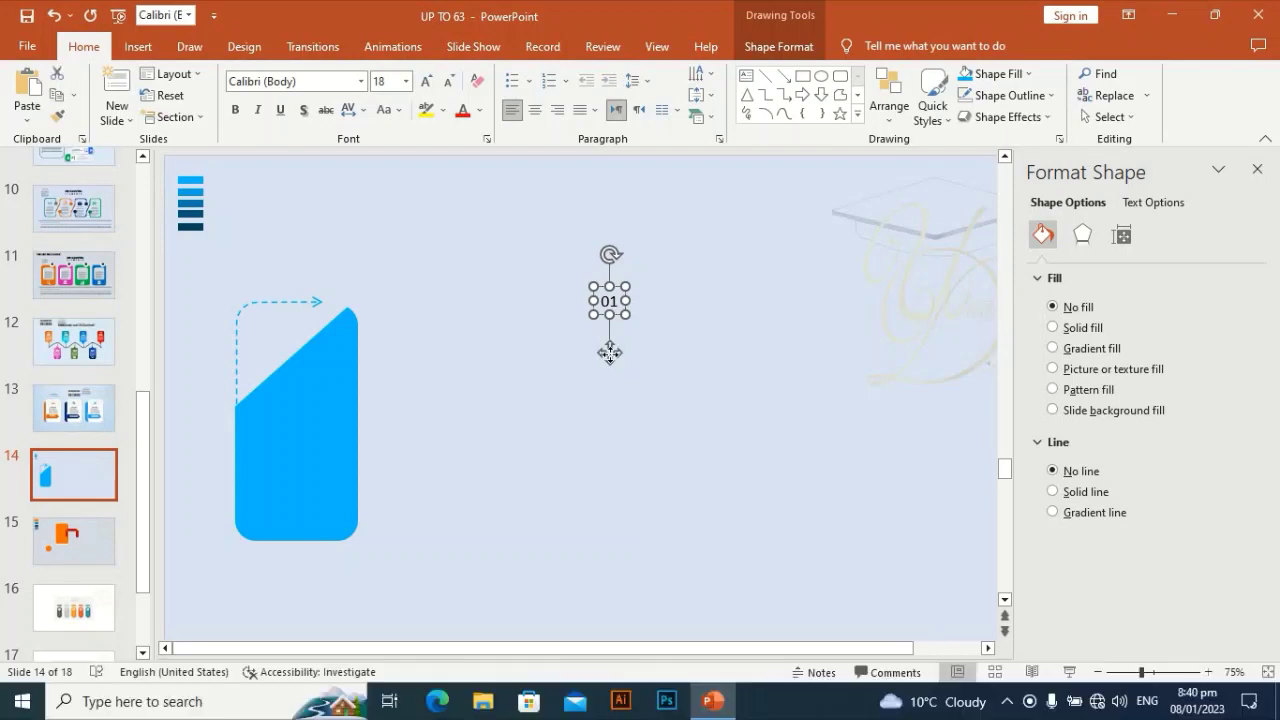
left_click(321, 87)
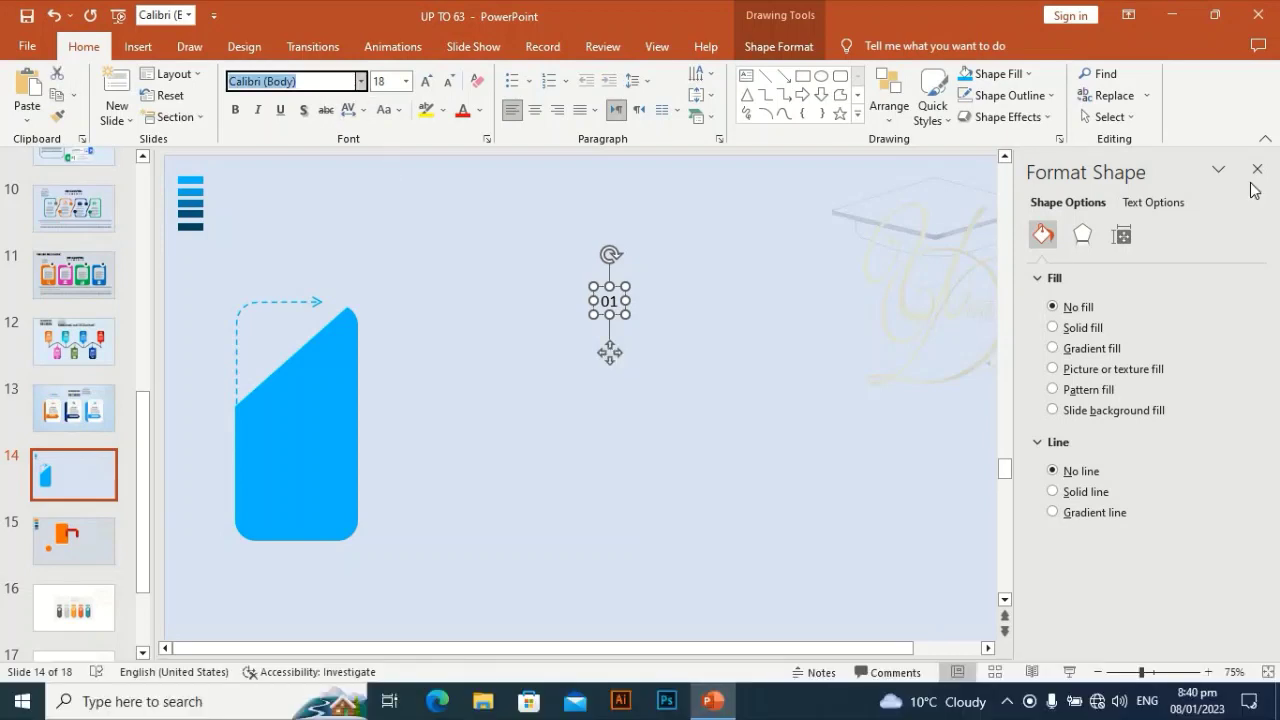
type("Oswald")
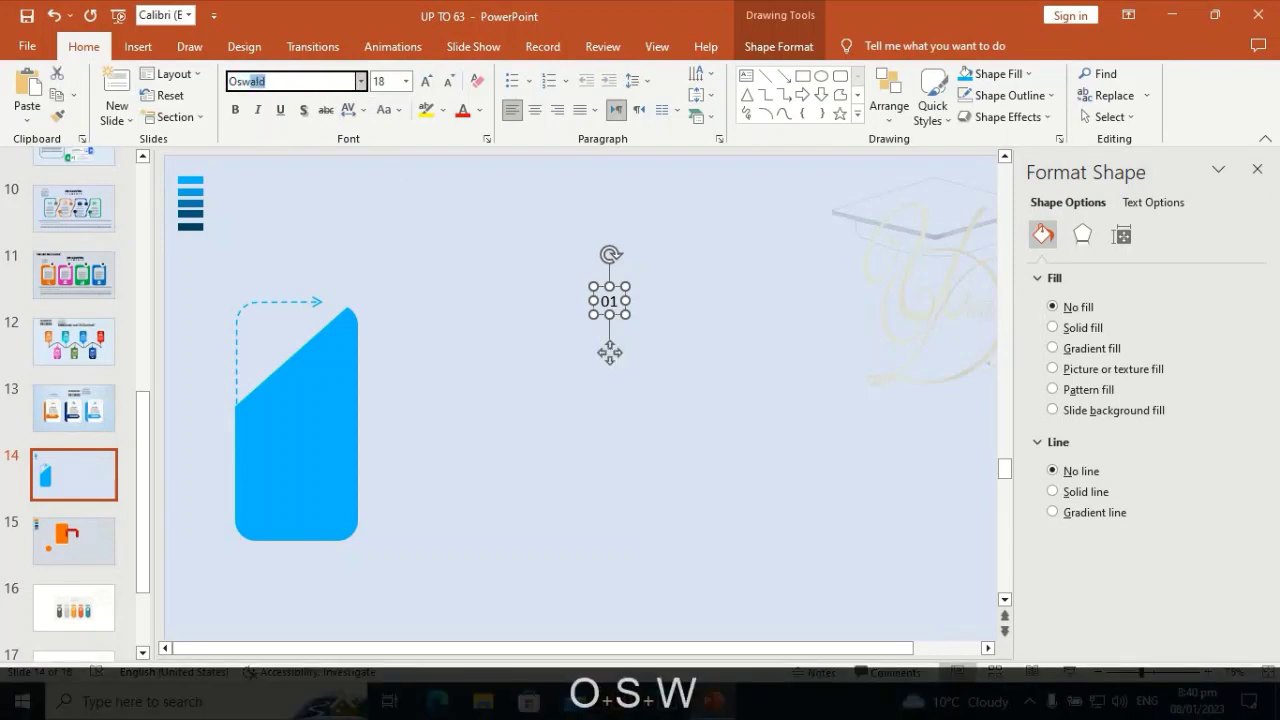
key("Right")
key("Return")
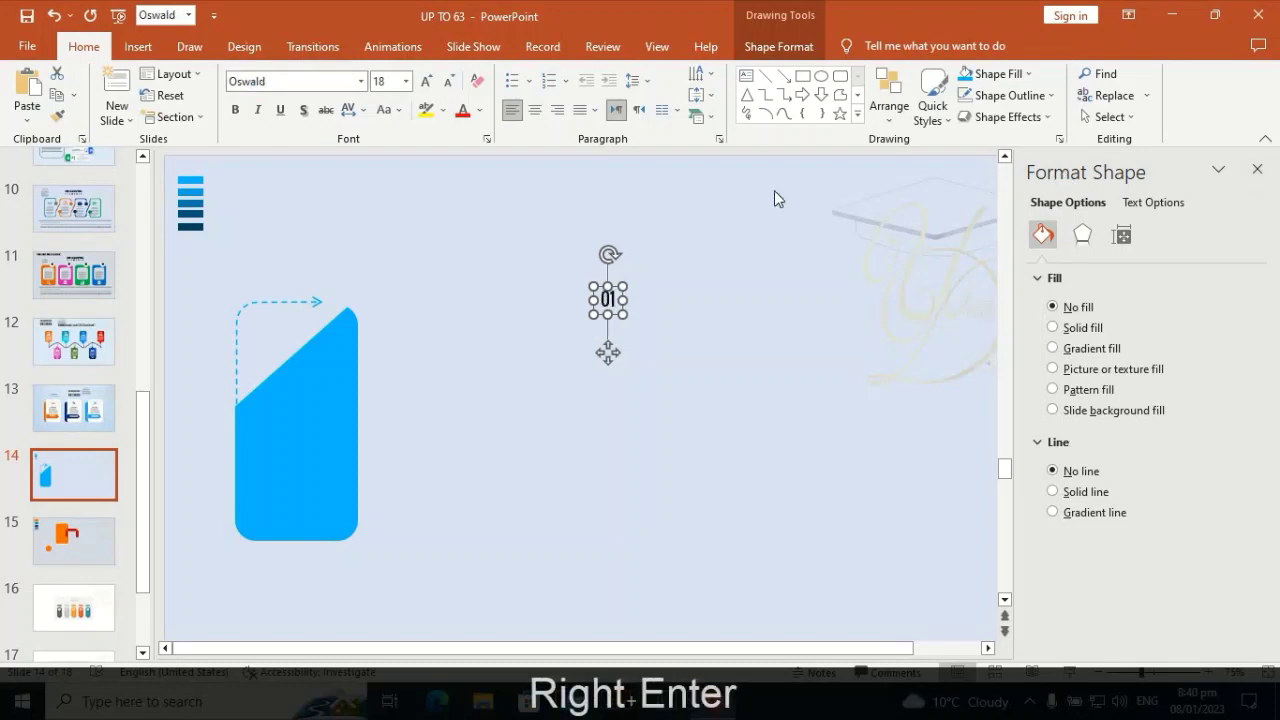
left_click(405, 81)
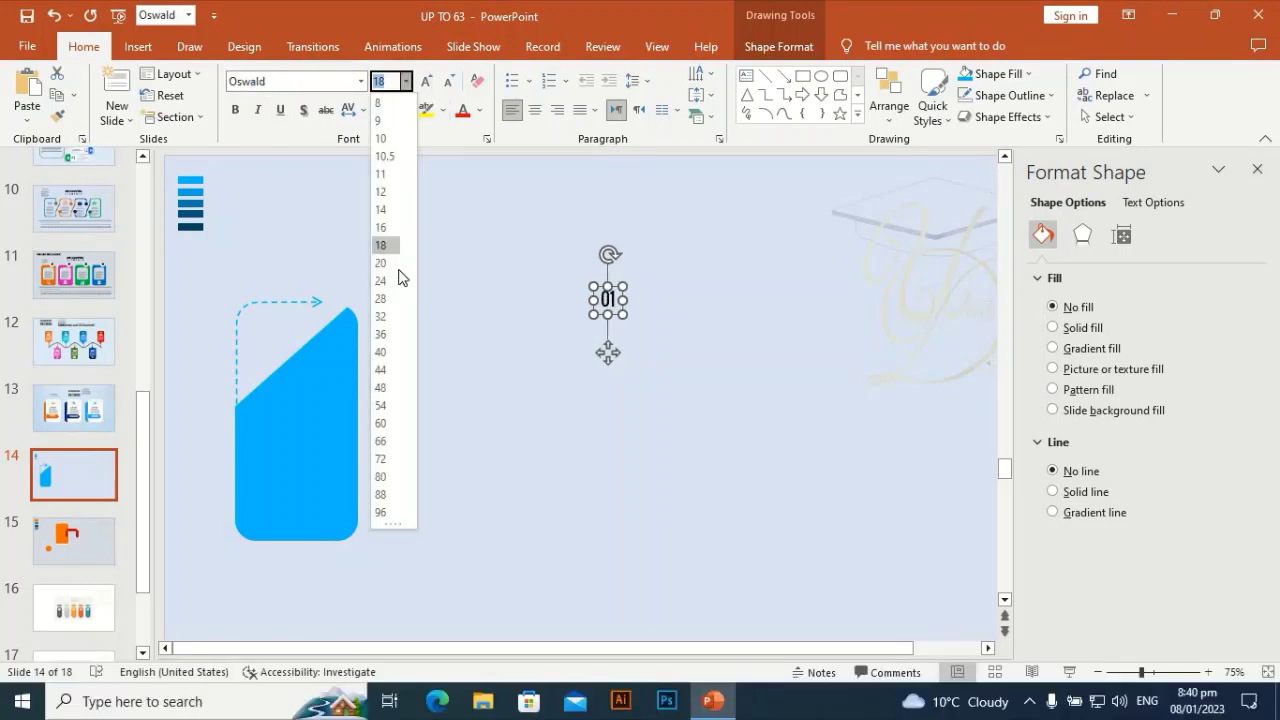
left_click(395, 370)
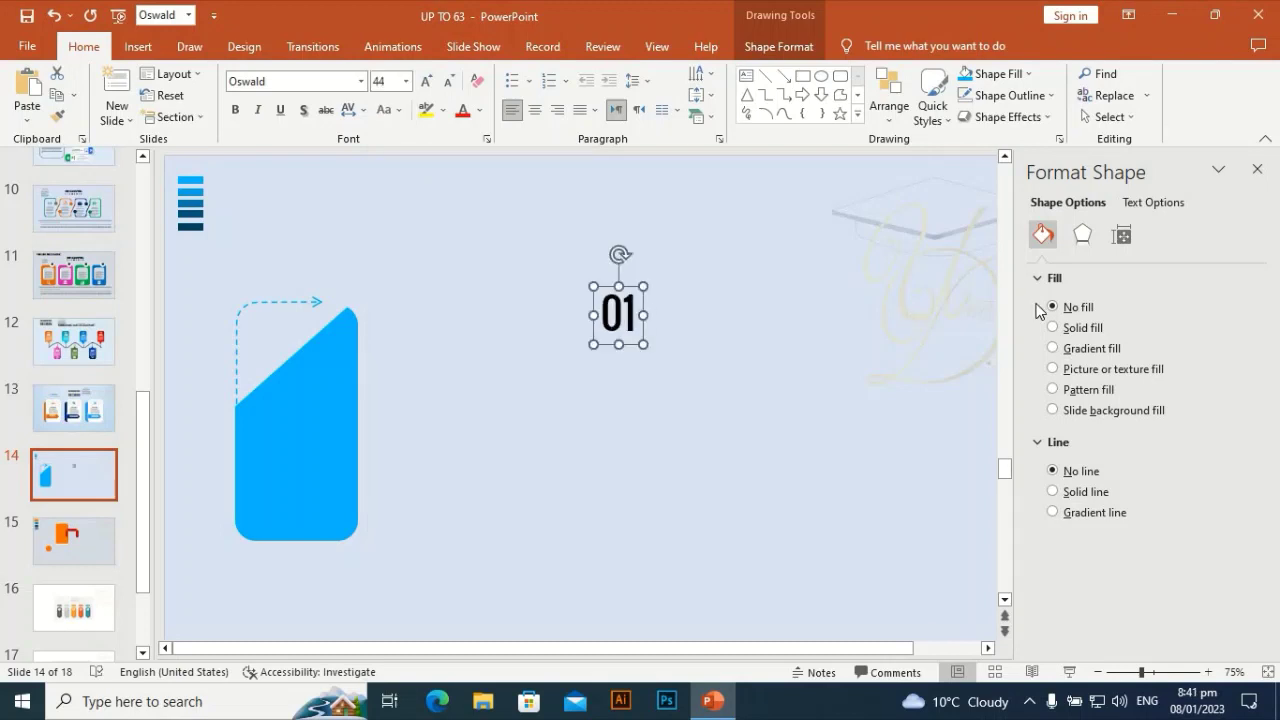
Give '01' no text fill and a solid light-blue outline, then move it onto the card's top-left corner
left_click(1148, 204)
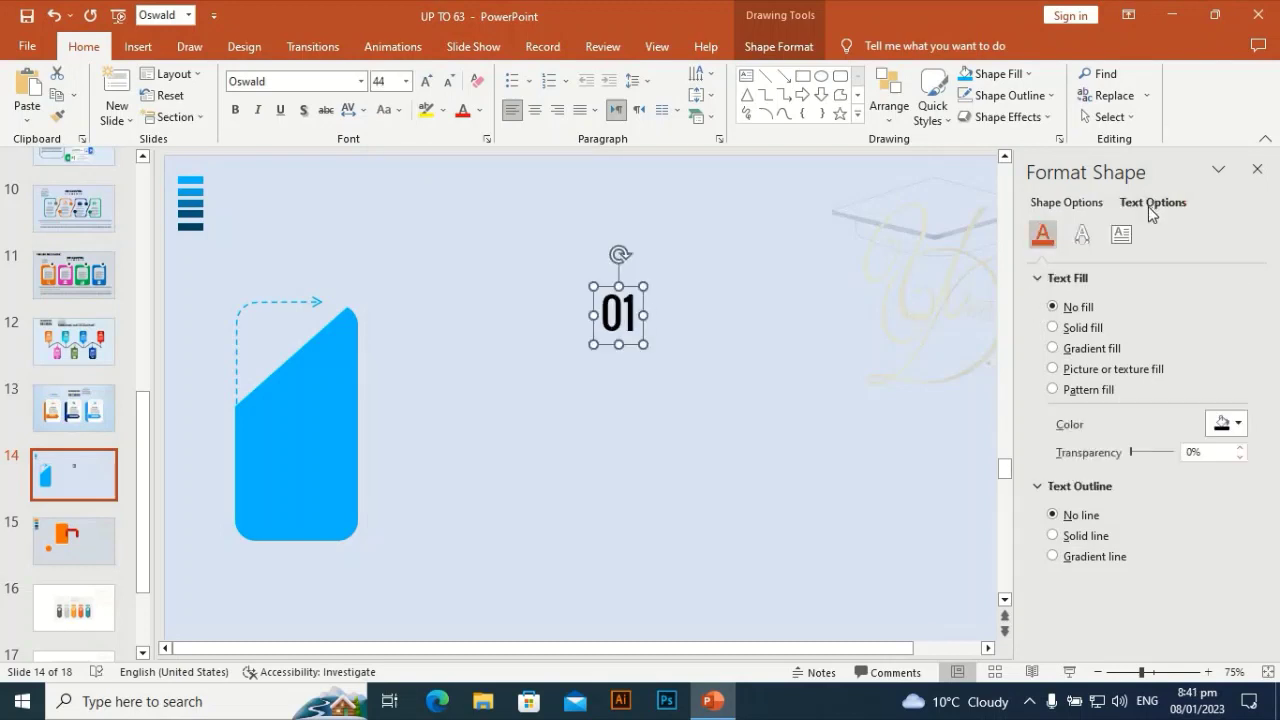
left_click(1064, 310)
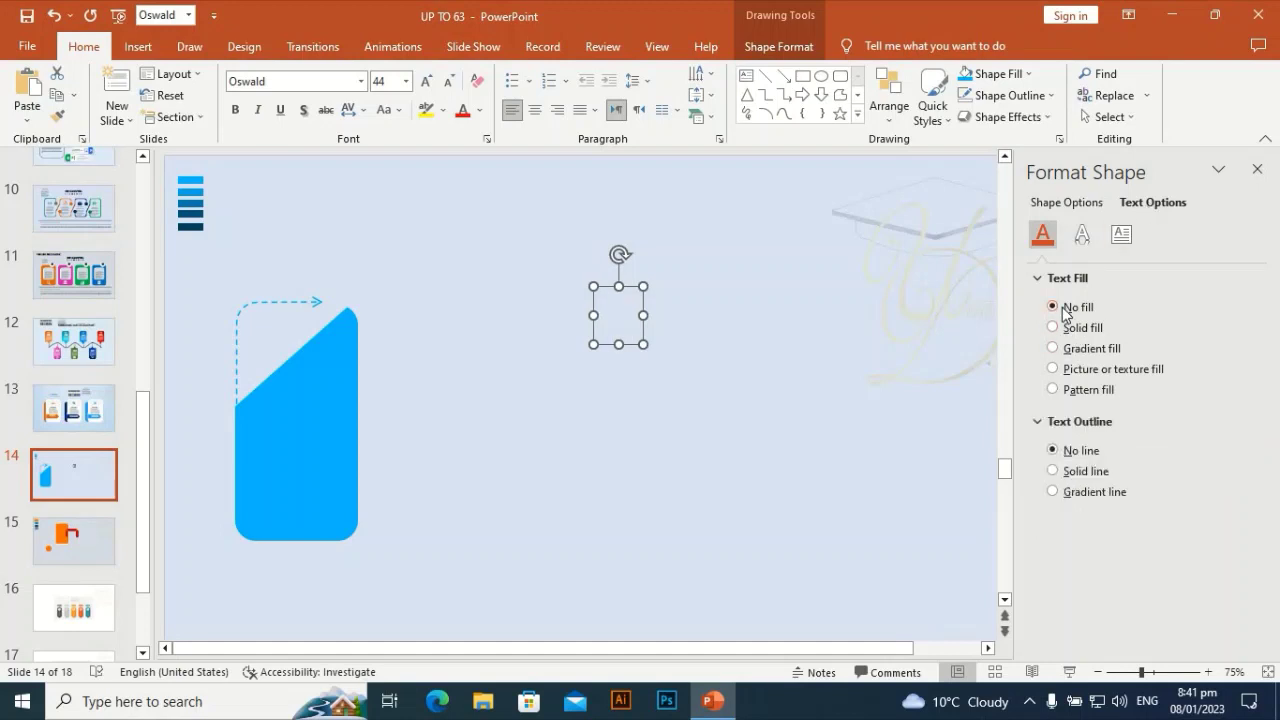
left_click(1051, 471)
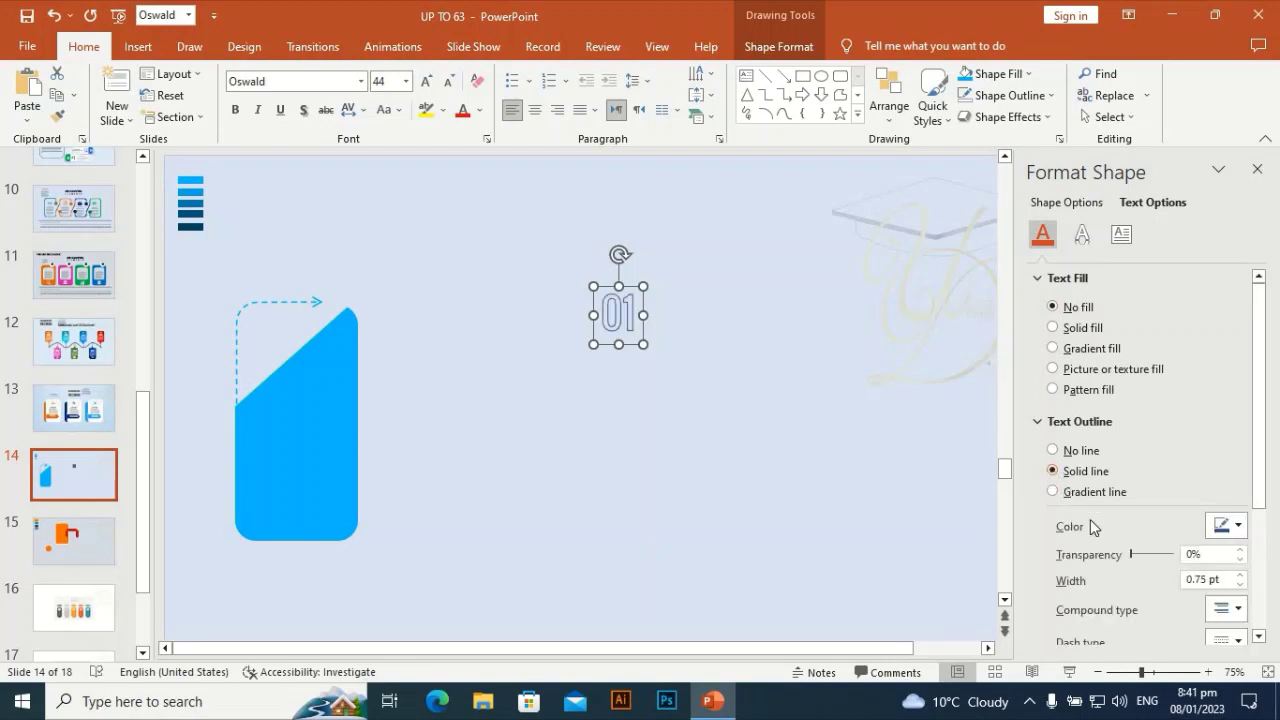
left_click(1238, 526)
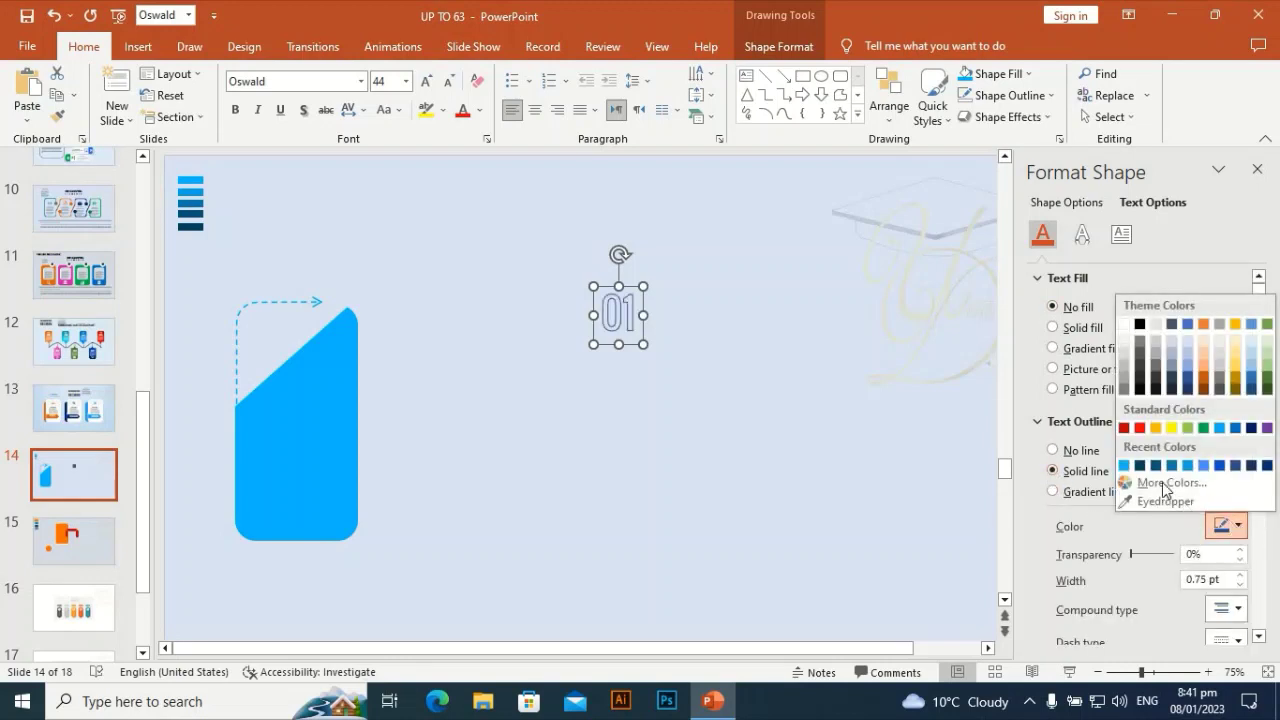
left_click(1124, 465)
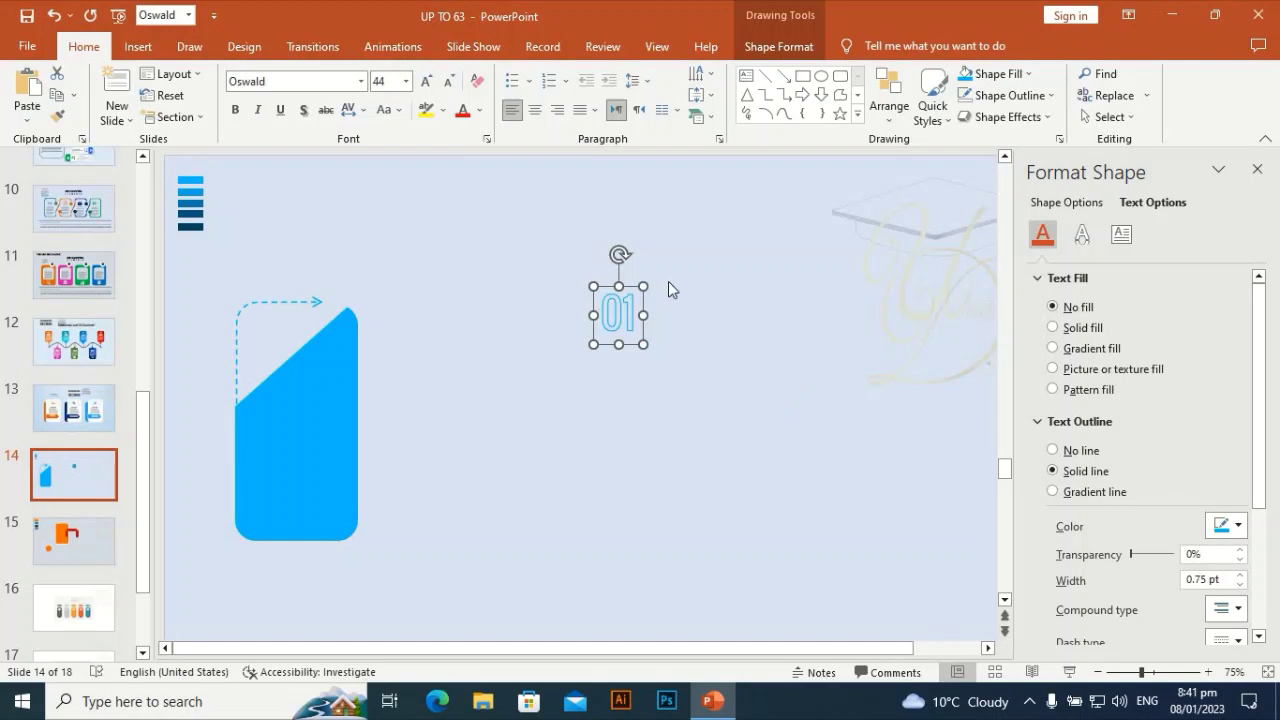
left_click_drag(620, 254, 622, 254)
left_click(668, 313)
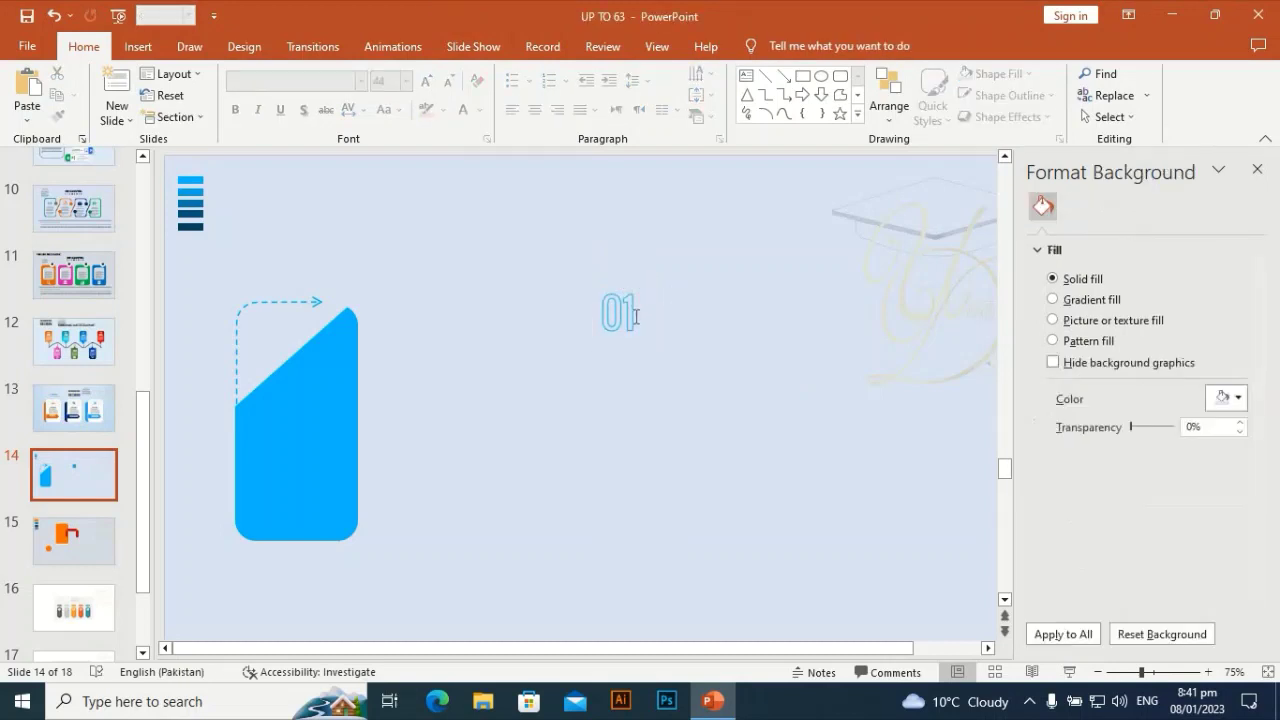
left_click(626, 345)
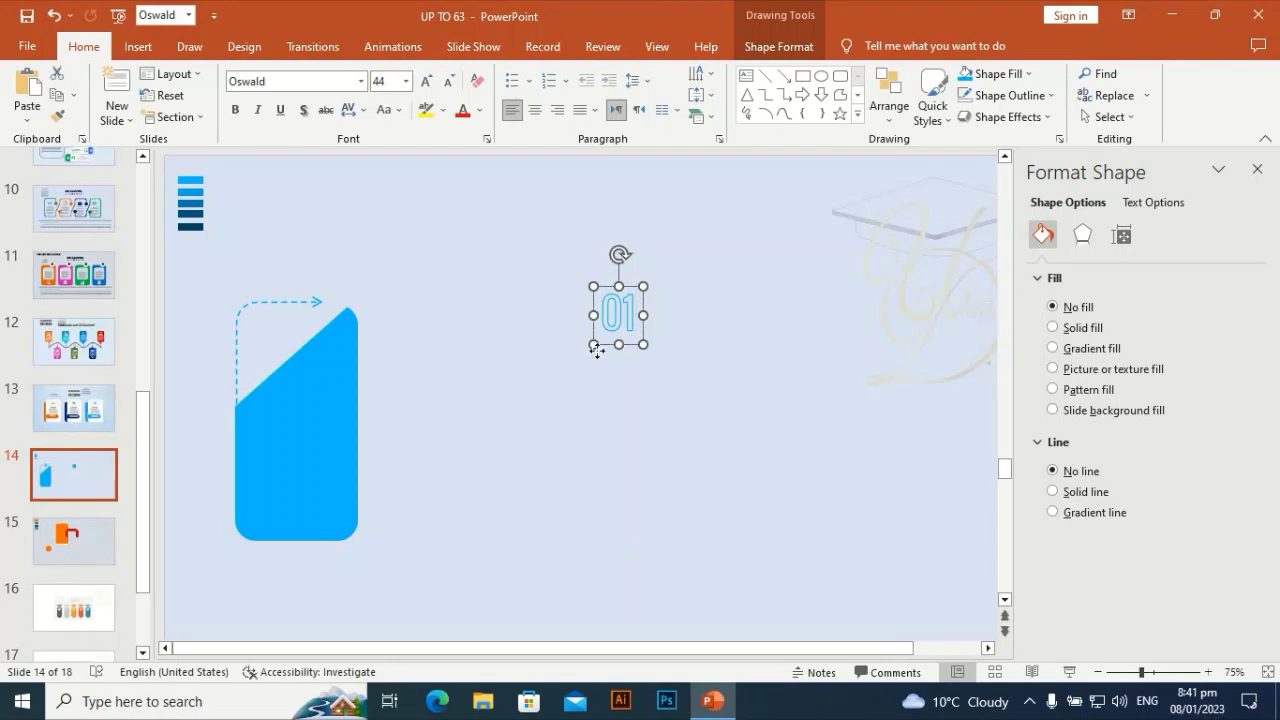
left_click_drag(597, 350, 280, 366)
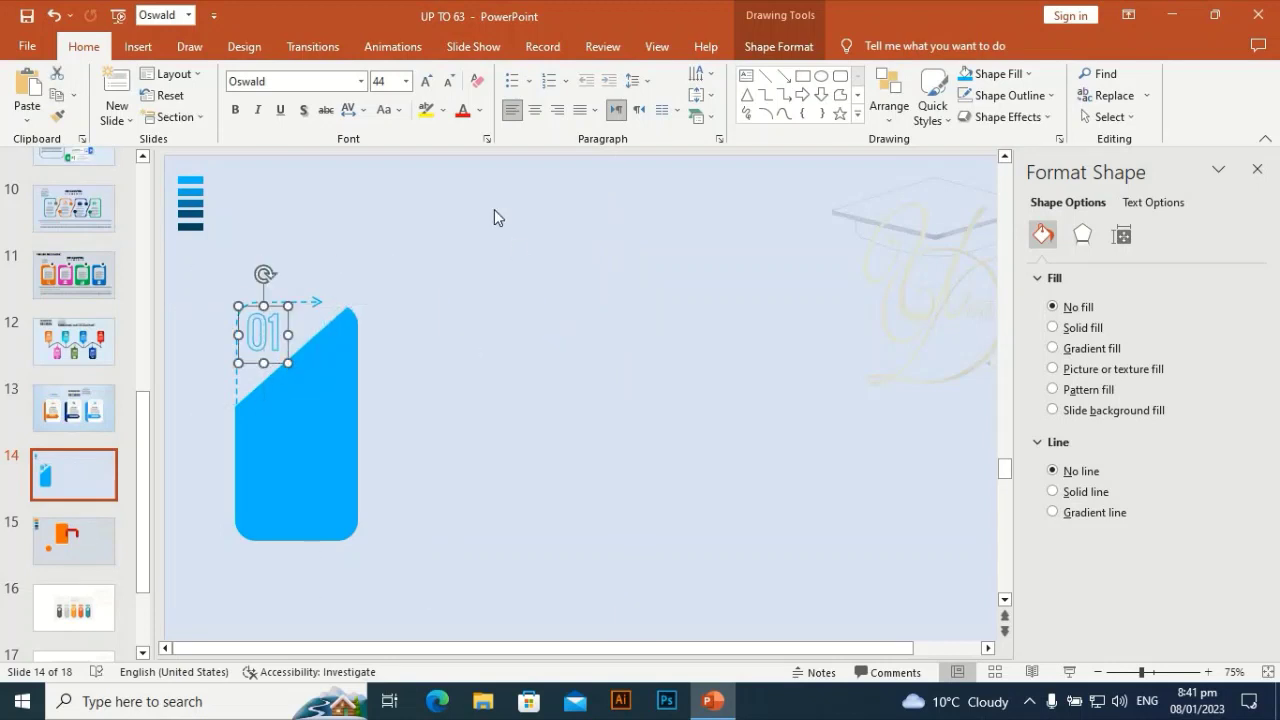
left_click(494, 211)
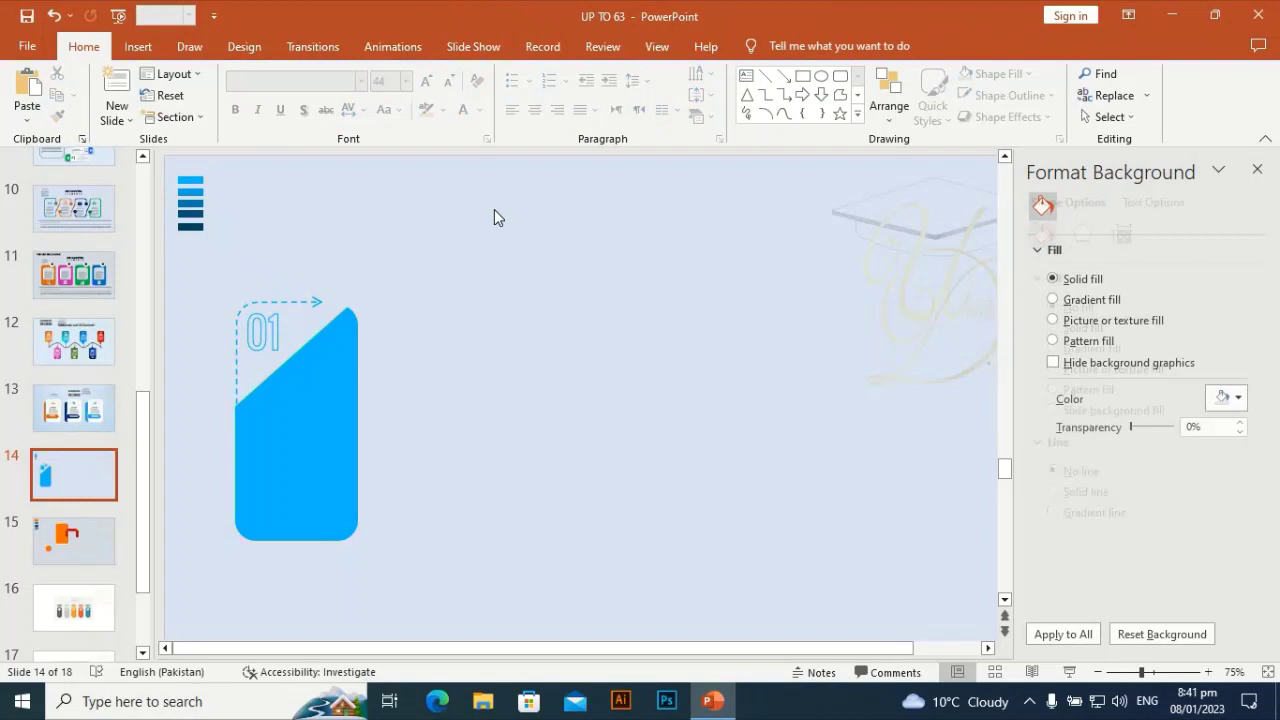
Apply the first Outer shadow preset to the card, with size 102% and blur 10 pt
left_click(298, 398)
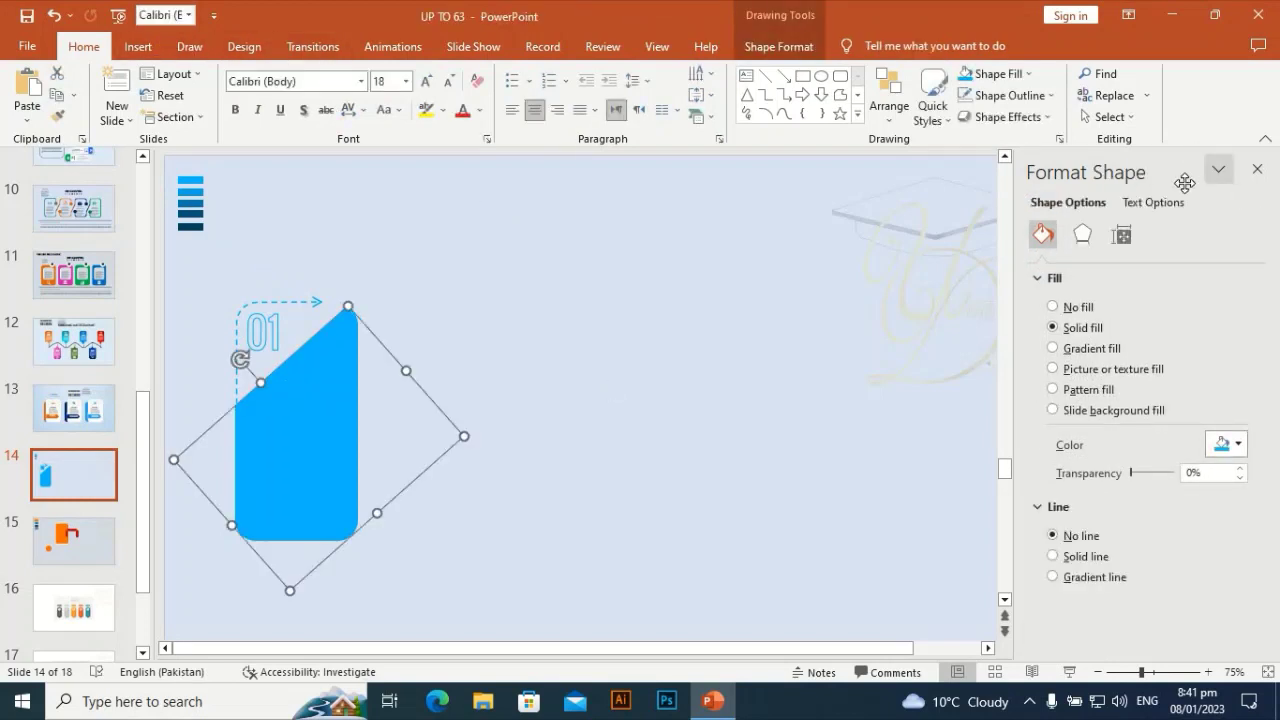
left_click(1082, 234)
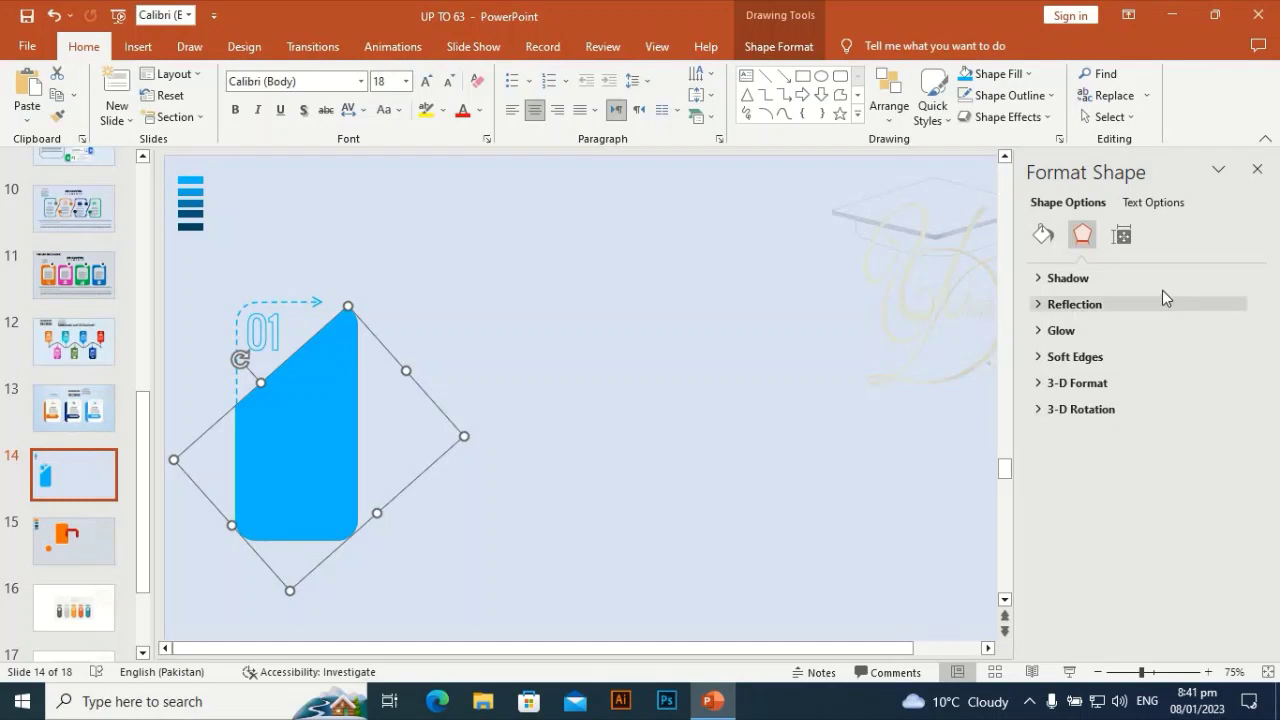
left_click(1143, 278)
left_click(1236, 306)
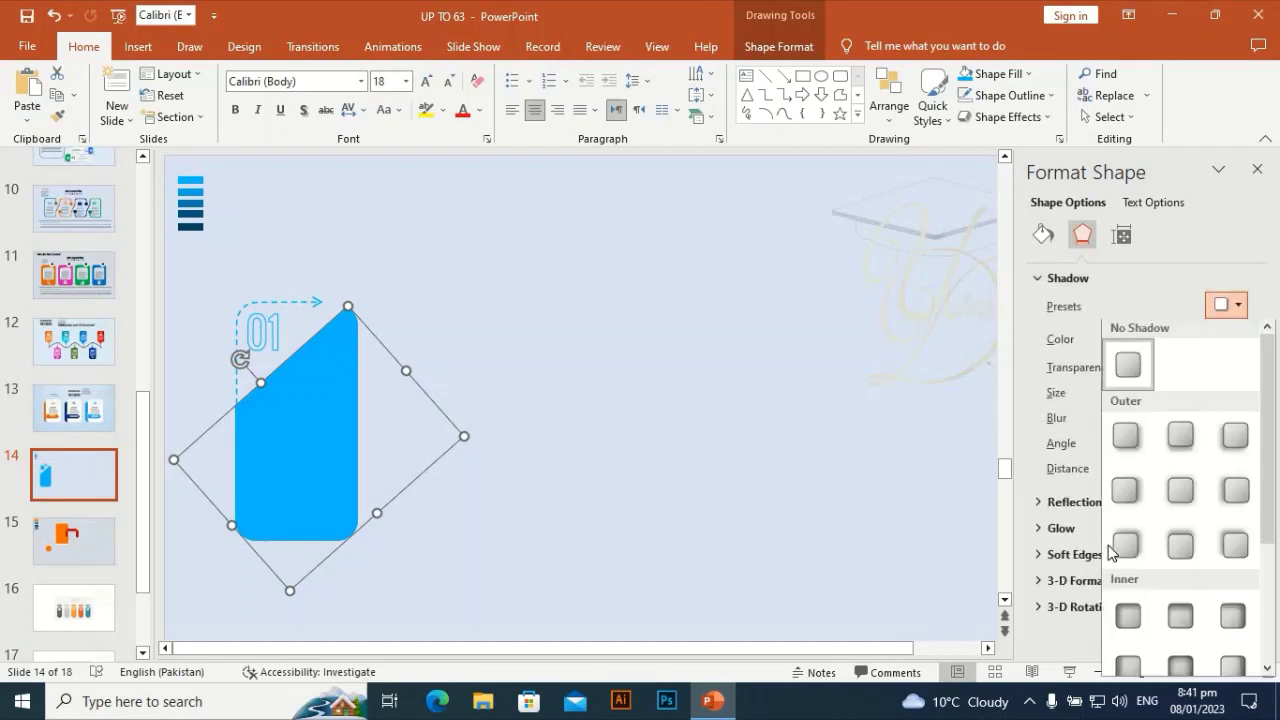
left_click(1130, 442)
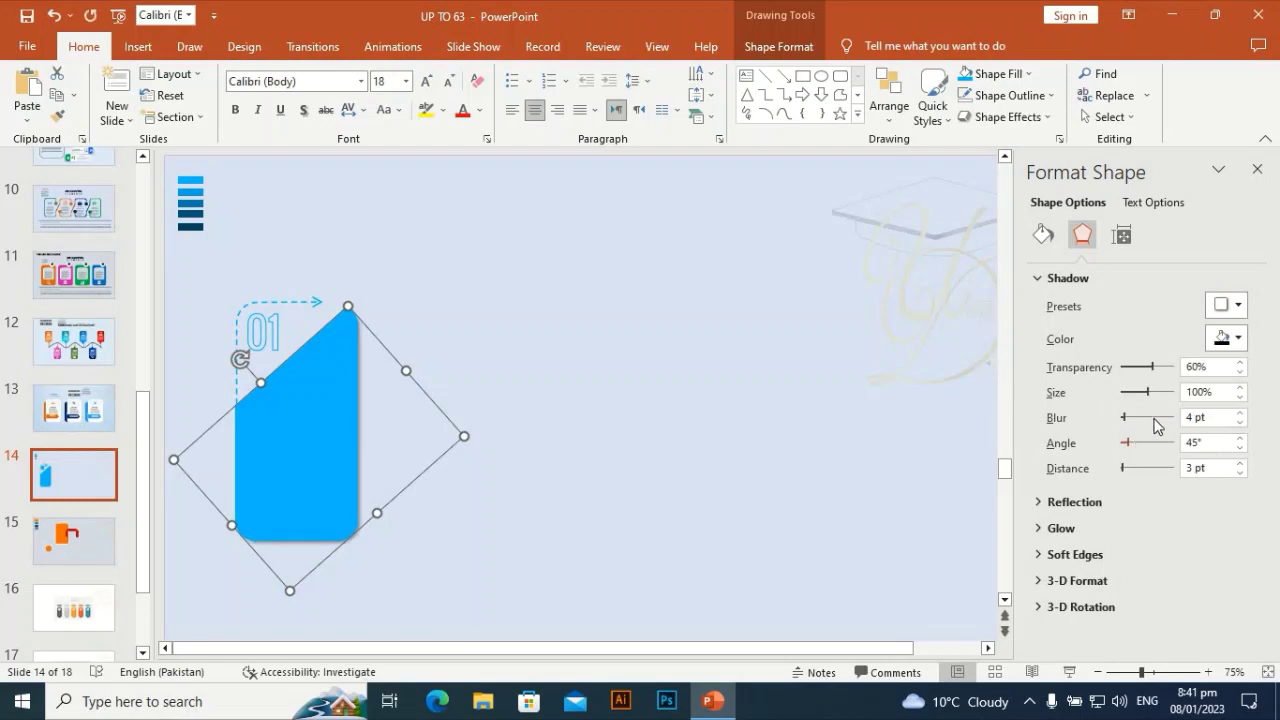
left_click(1242, 387)
left_click(1242, 387)
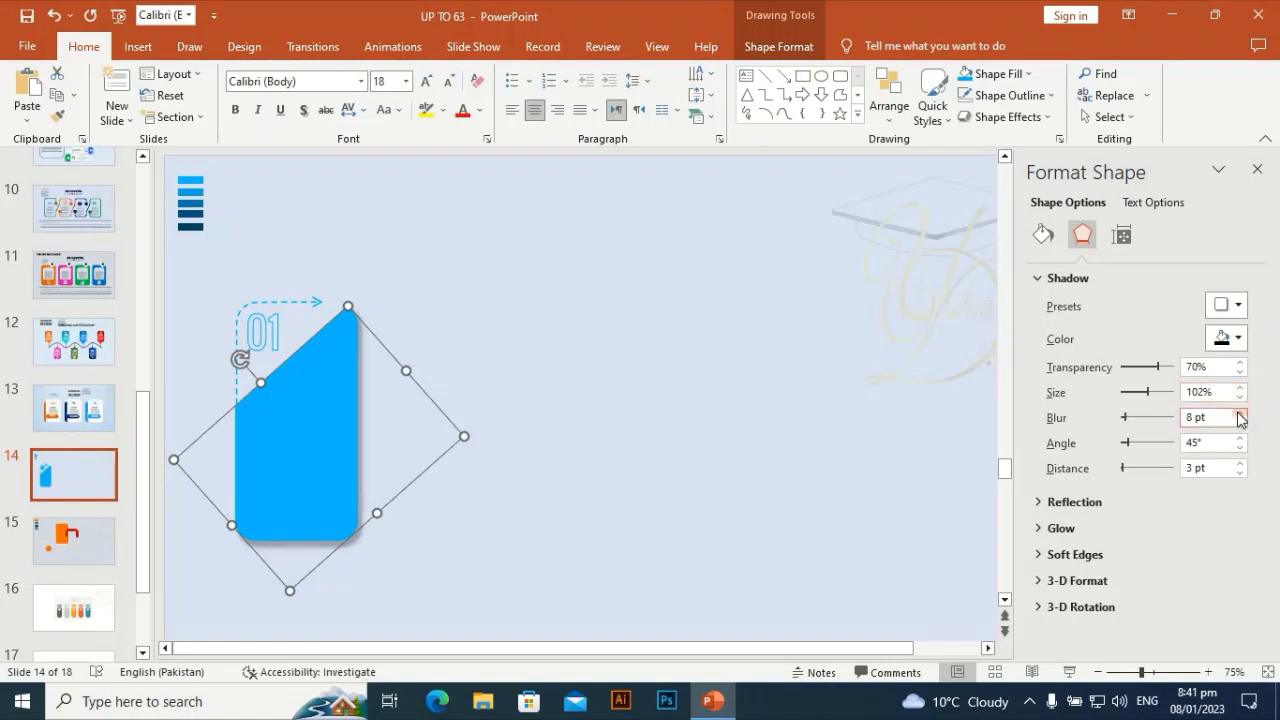
left_click(1240, 412)
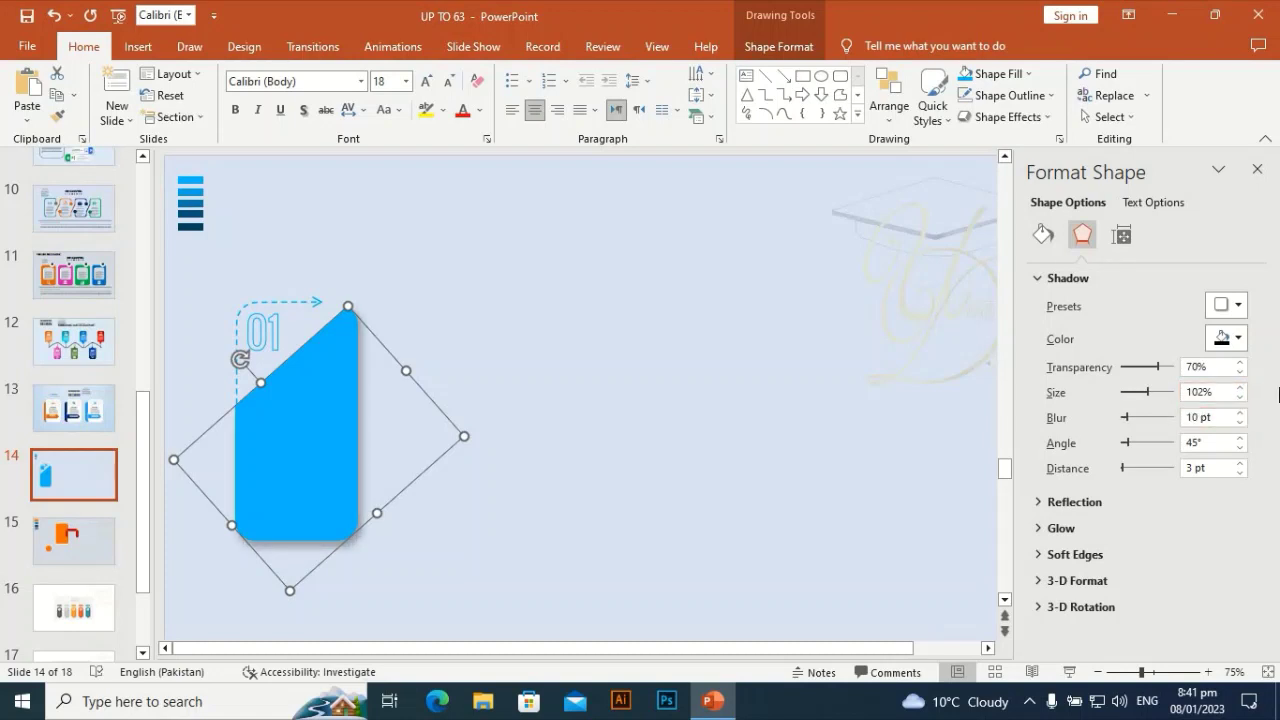
left_click(676, 350)
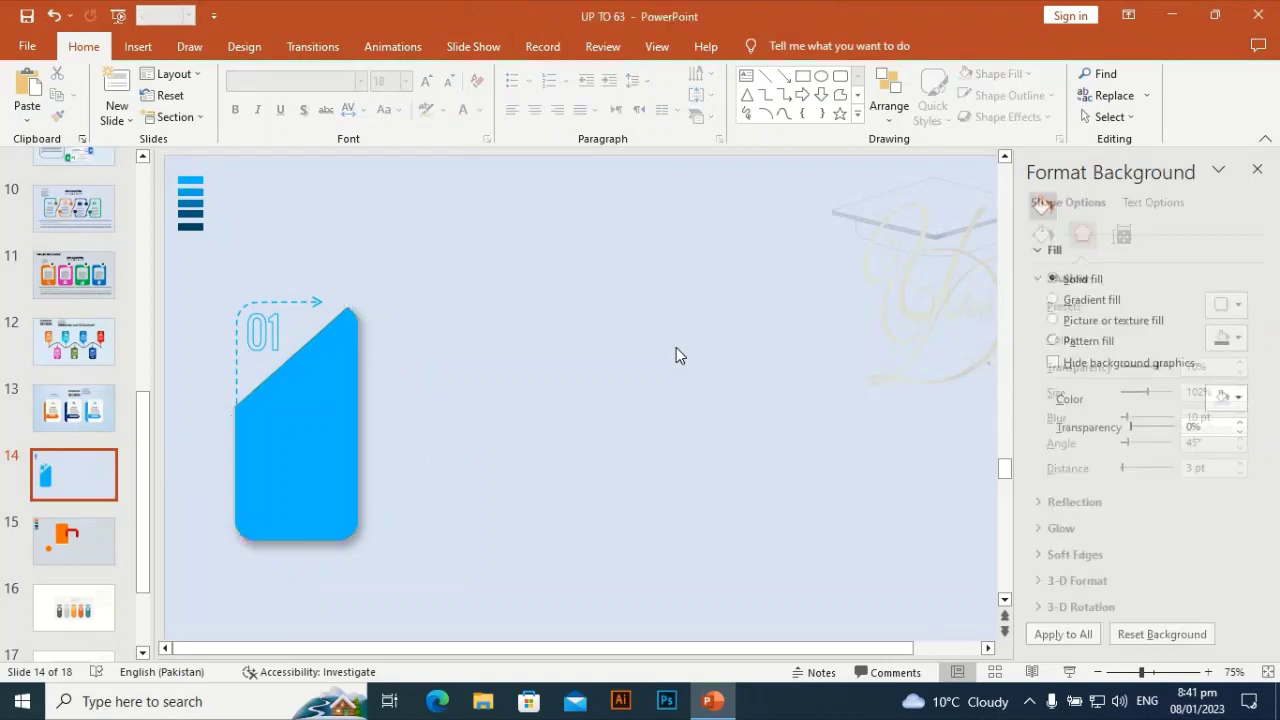
Draw a small perfect circle near the top of the slide
left_click(138, 46)
left_click(302, 95)
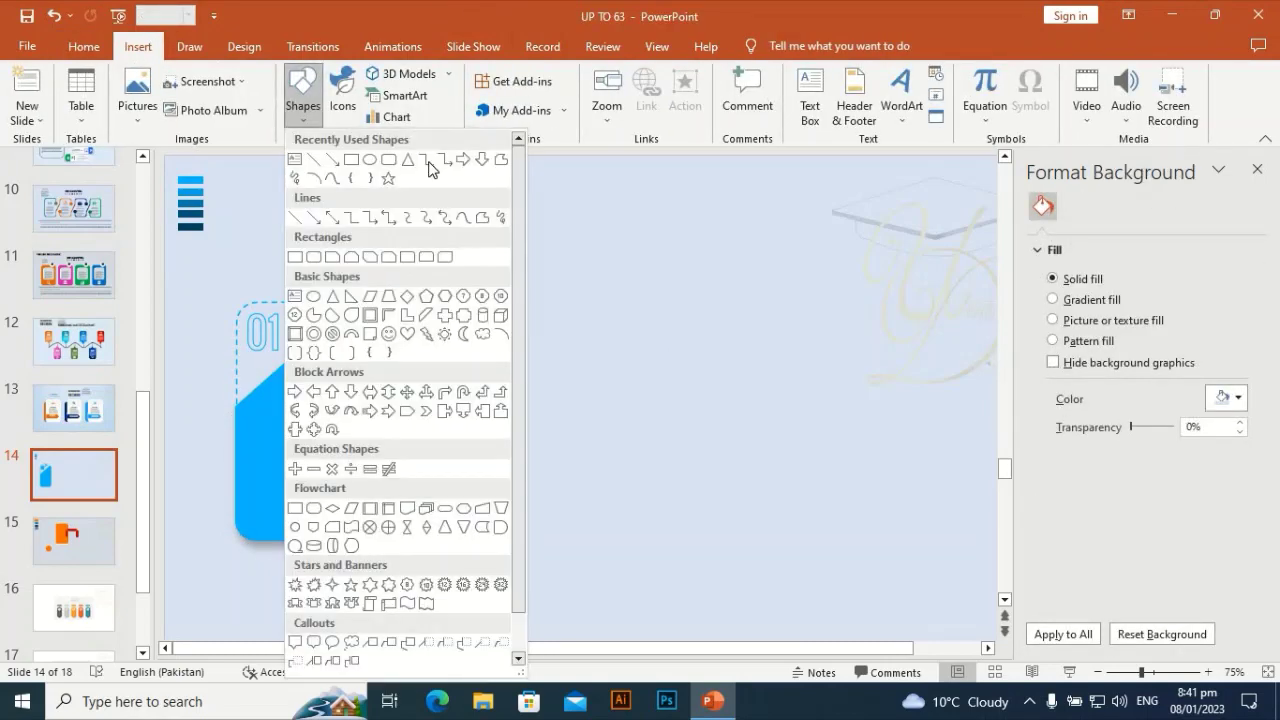
left_click(370, 160)
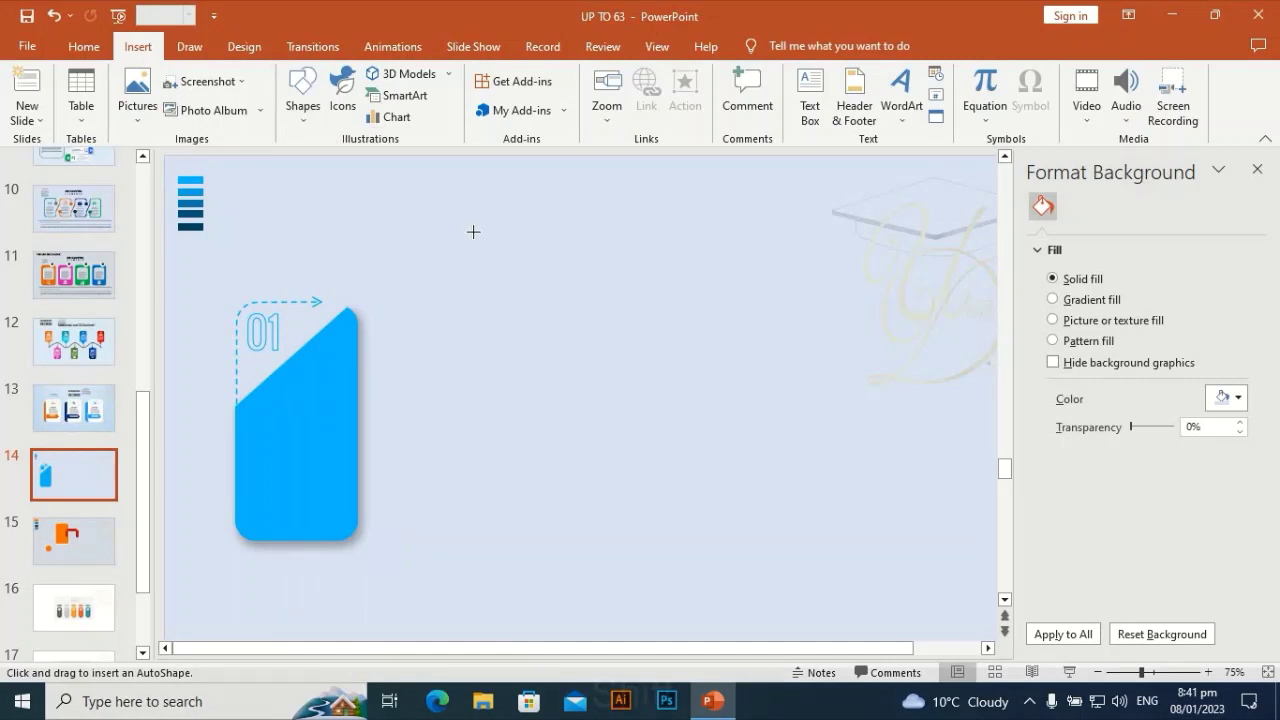
left_click_drag(474, 234, 502, 280)
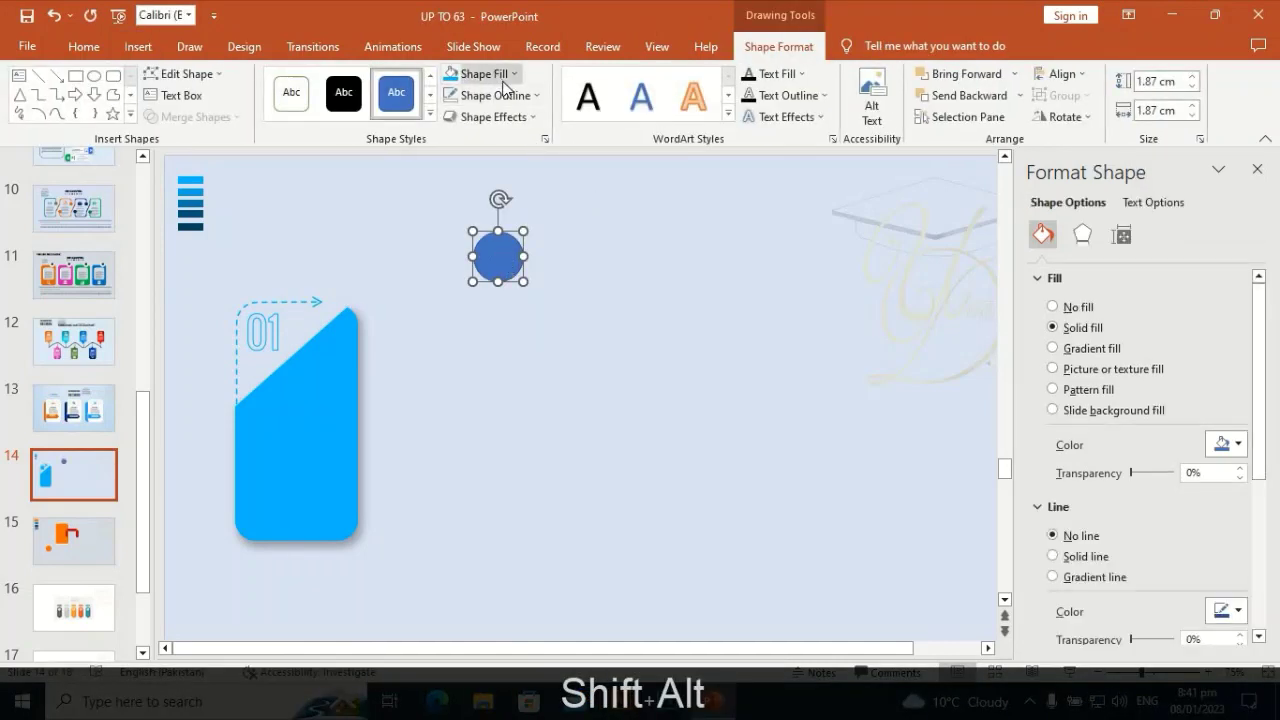
Fill the circle white with no outline and place it on the card below the 01
left_click(497, 76)
left_click(453, 279)
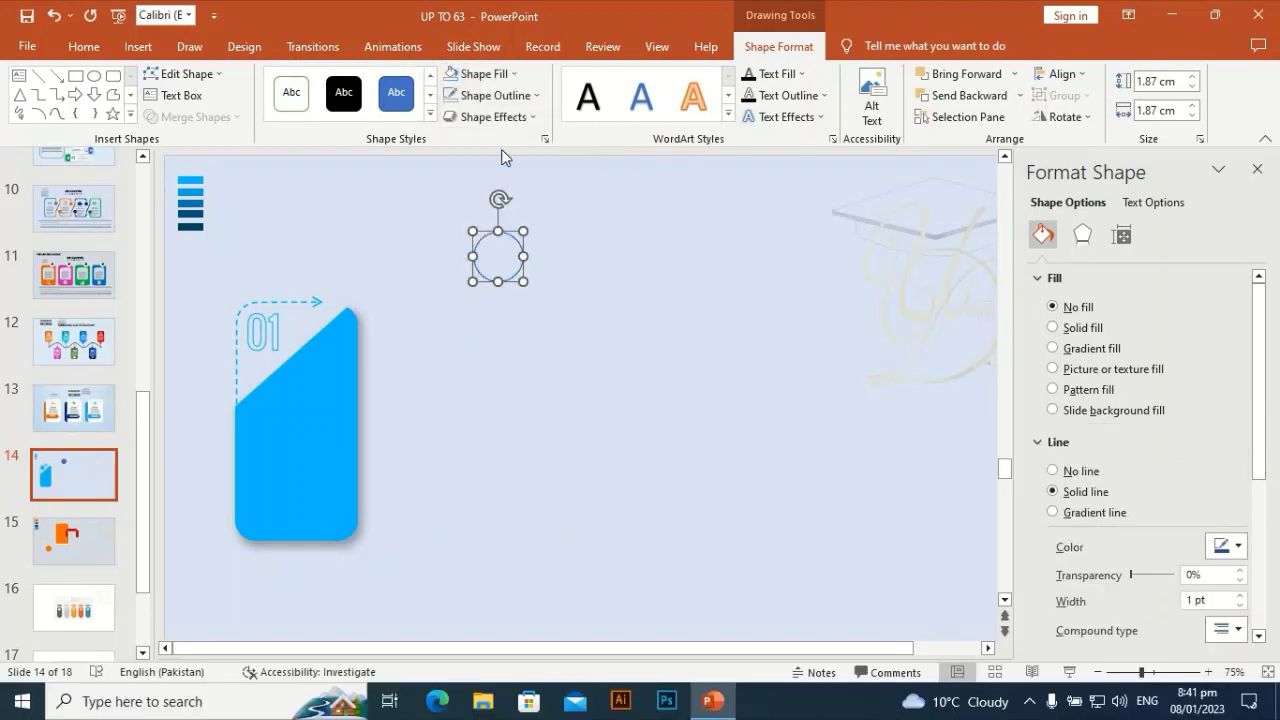
left_click(482, 74)
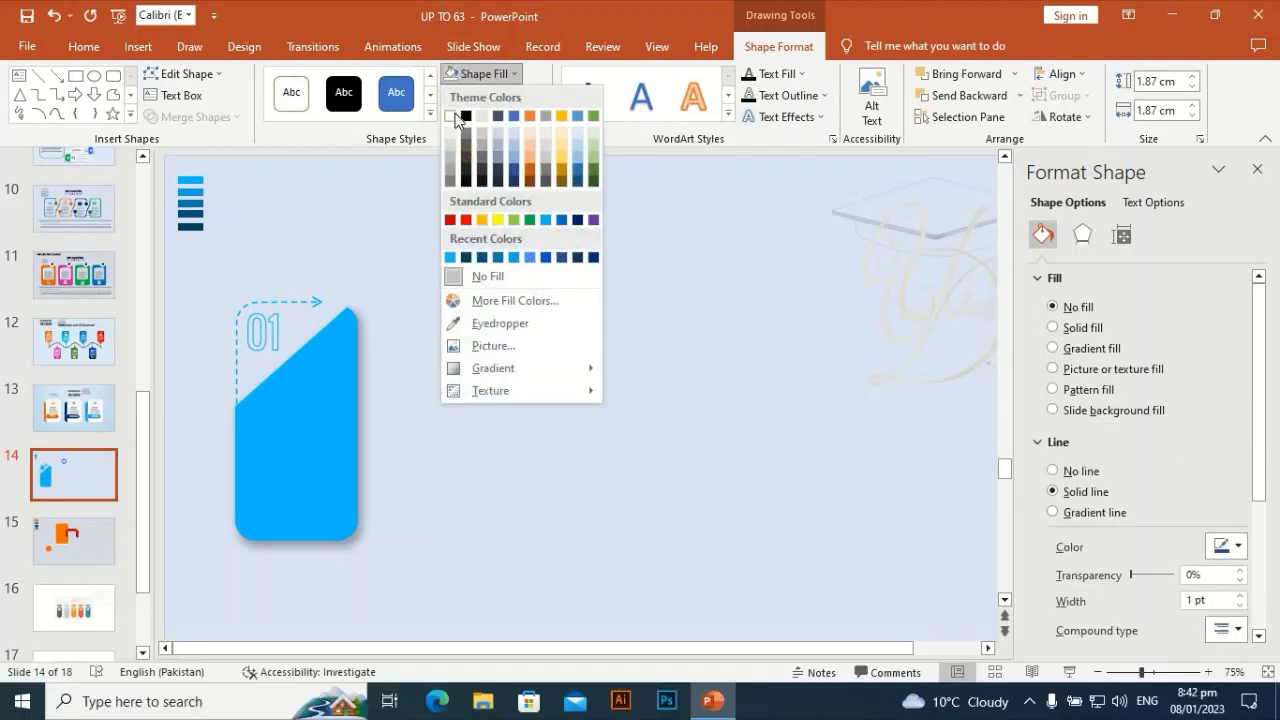
left_click(451, 116)
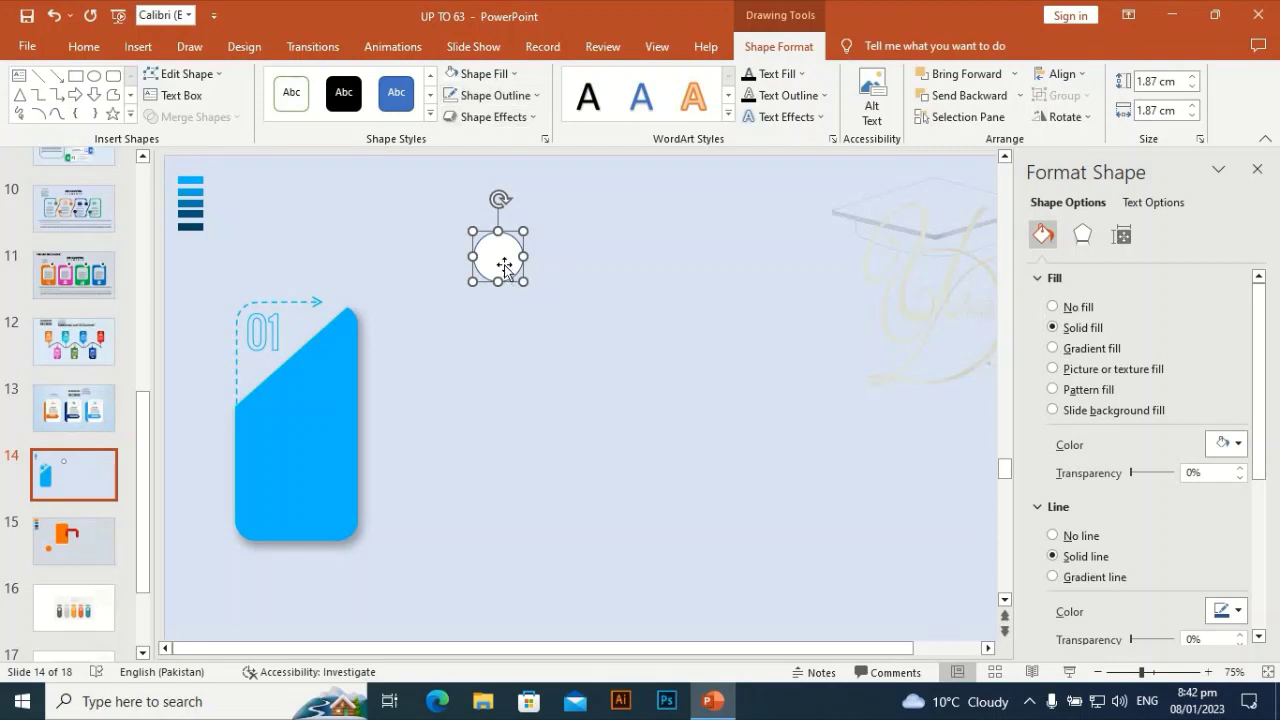
left_click(537, 96)
left_click(478, 299)
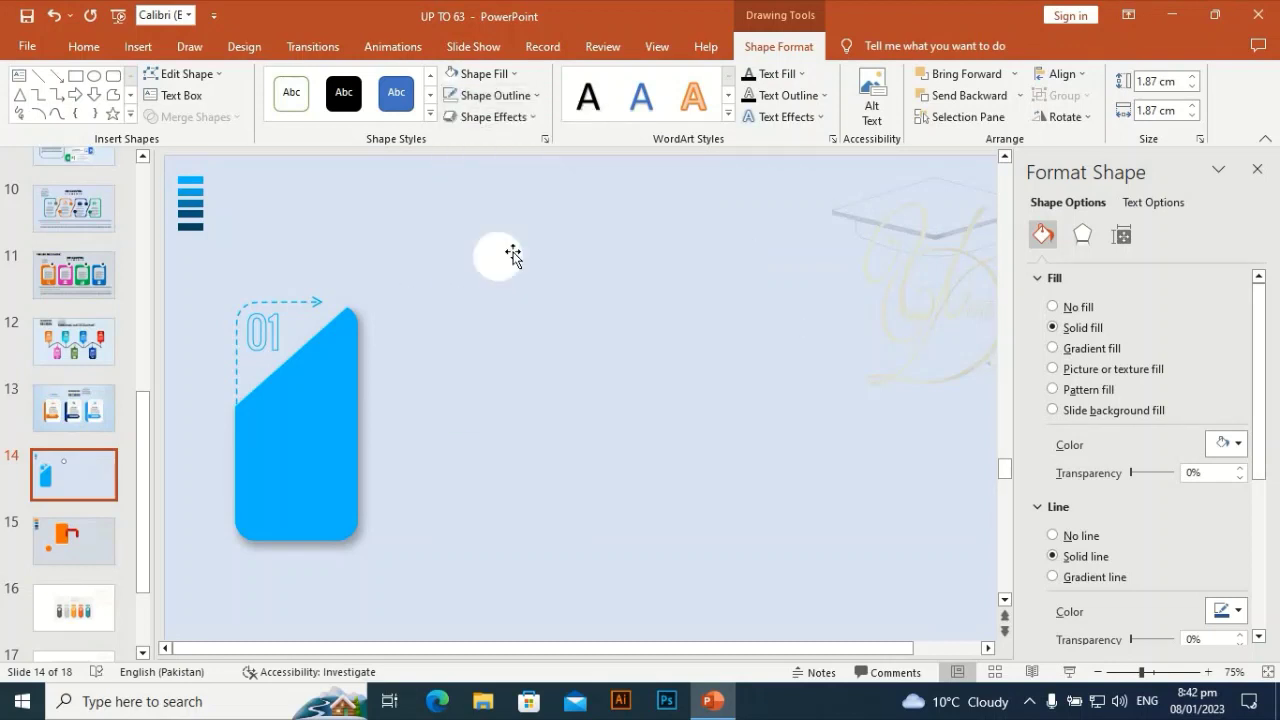
left_click_drag(512, 253, 312, 392)
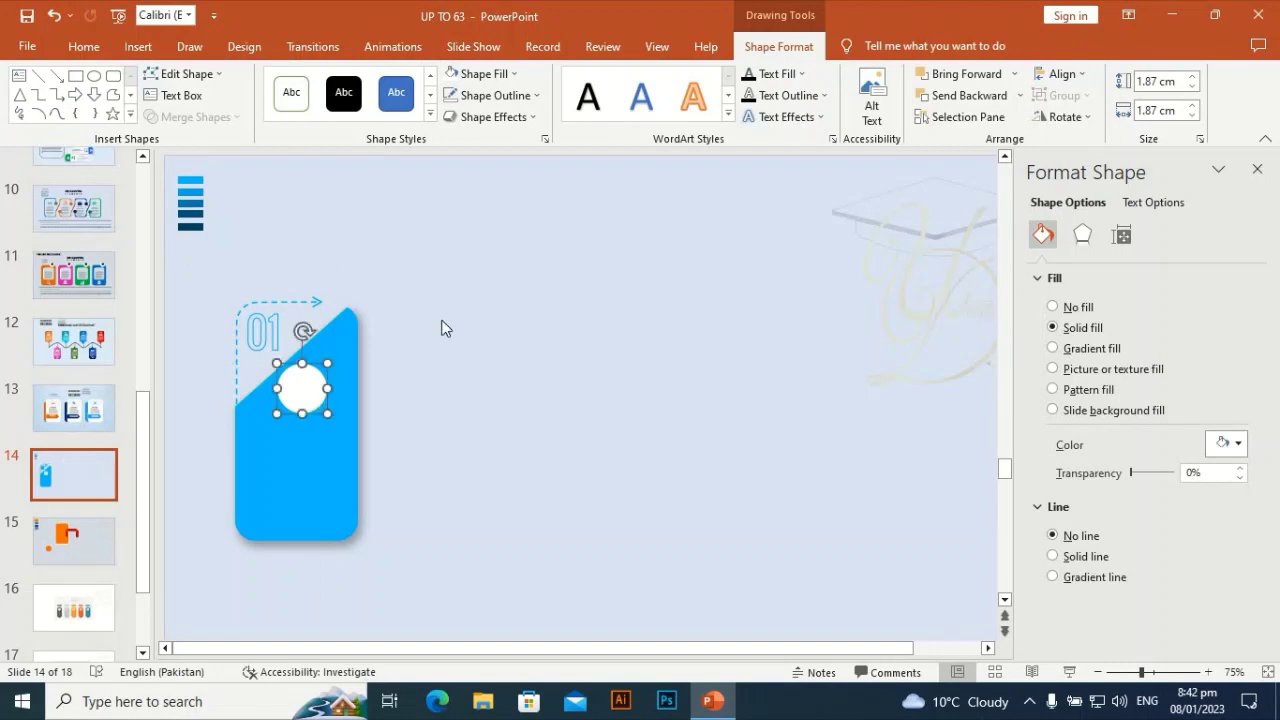
key("Down")
key("Down")
key("Down")
key("Left")
key("Left")
key("Left")
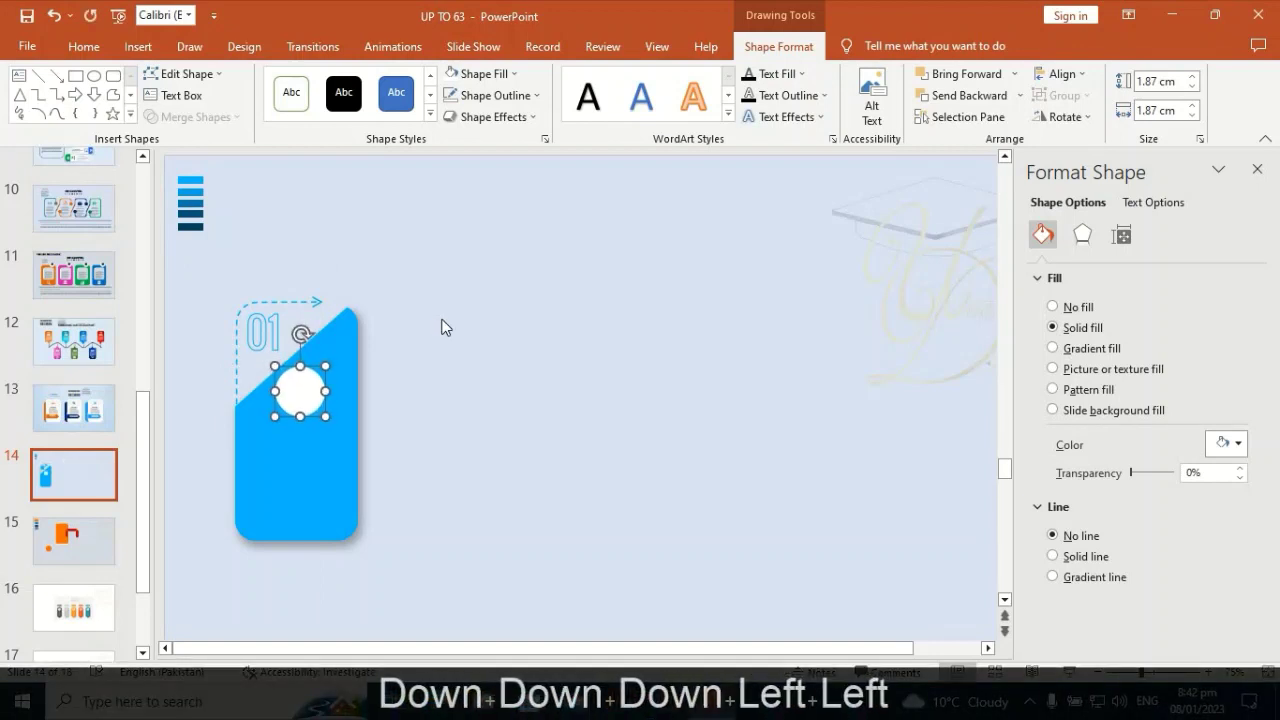
key("Left")
key("Left")
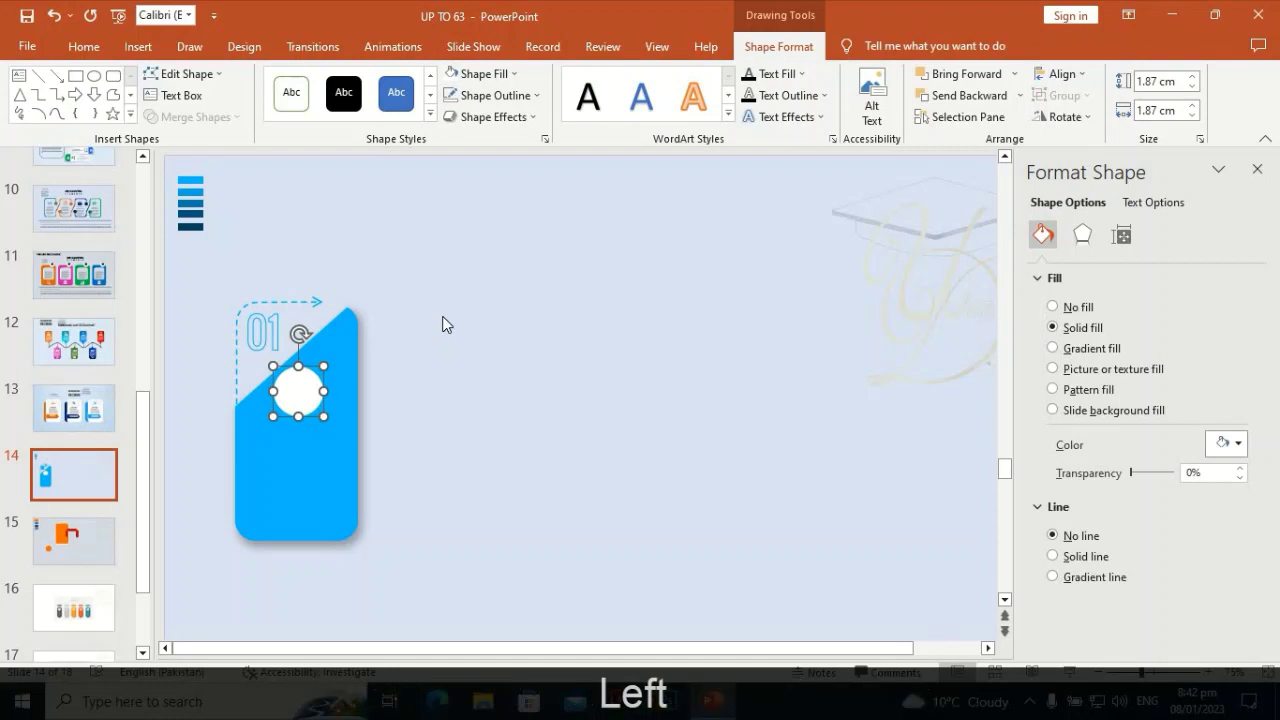
Give the white circle the Offset: Bottom shadow preset at 70% transparency
left_click(1082, 234)
left_click(1230, 305)
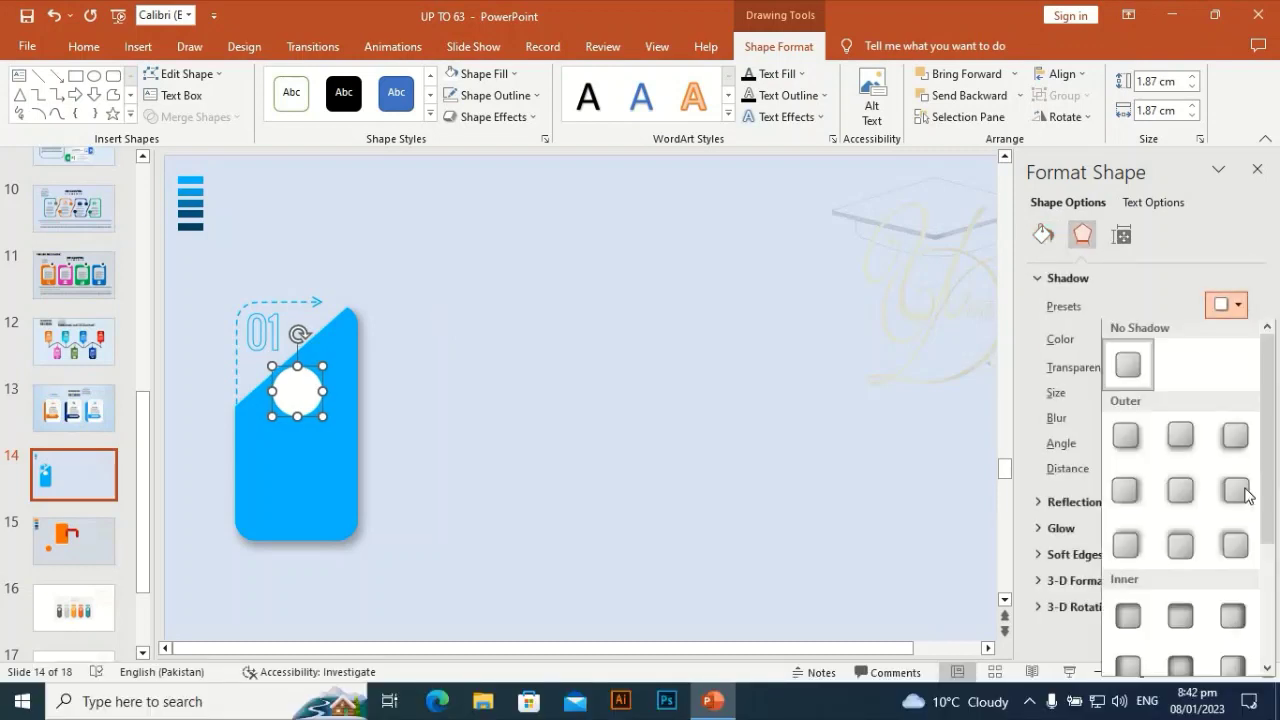
left_click(1180, 490)
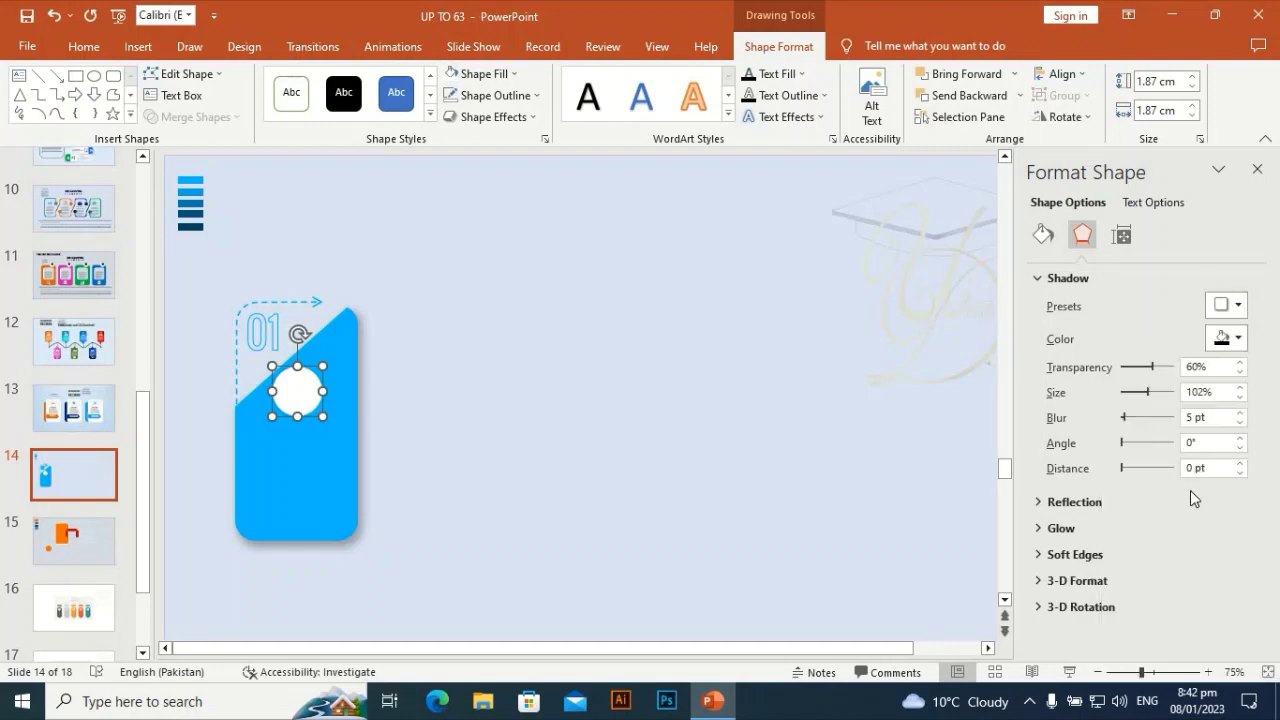
left_click(1238, 308)
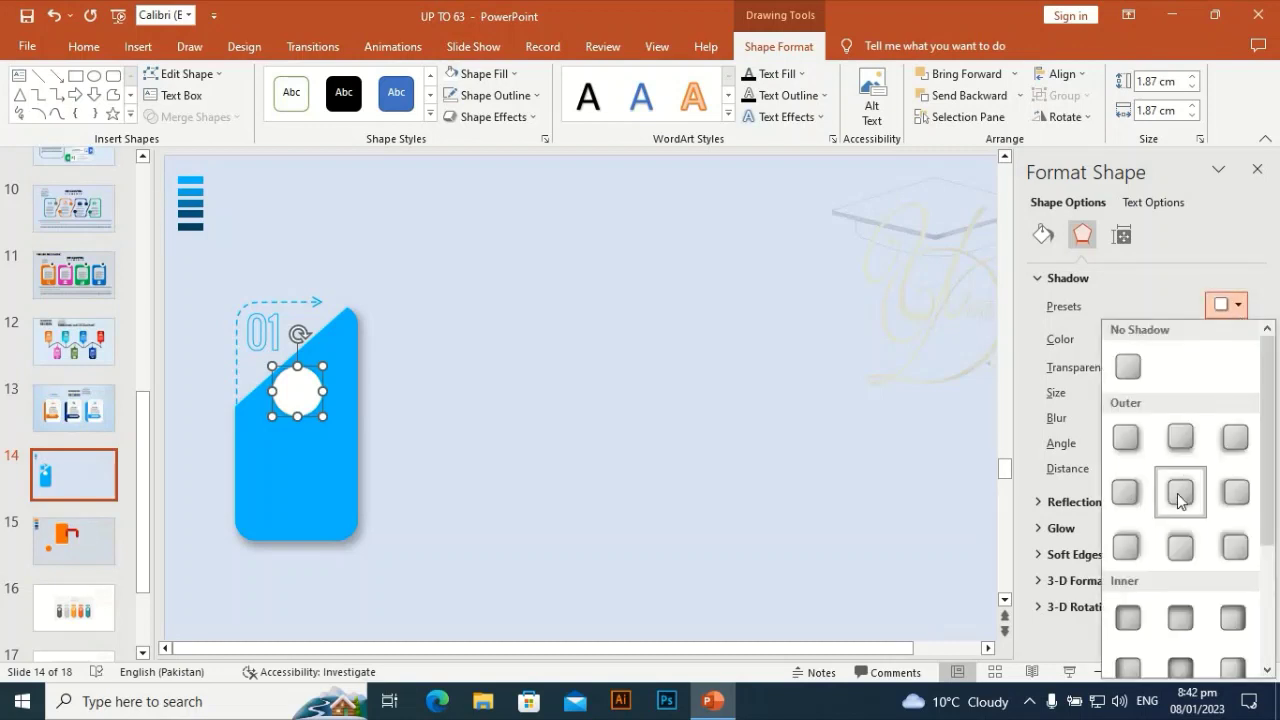
left_click(1181, 439)
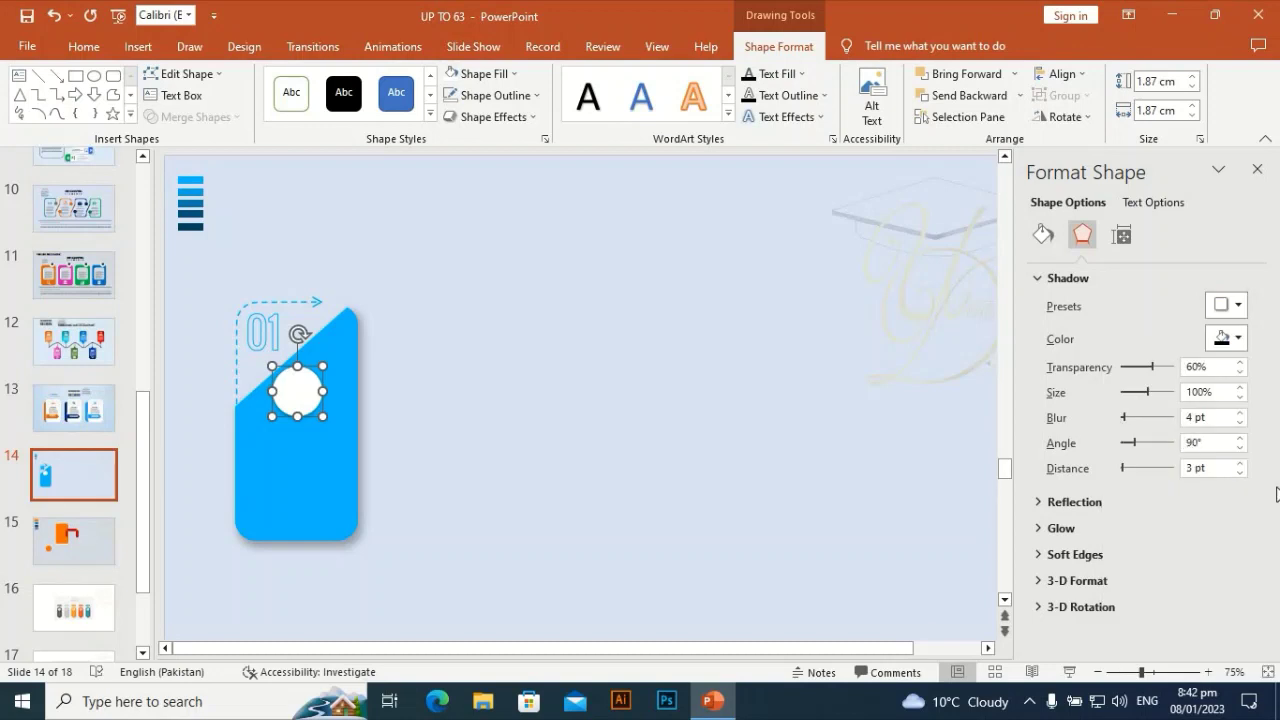
left_click(1241, 363)
left_click(558, 343)
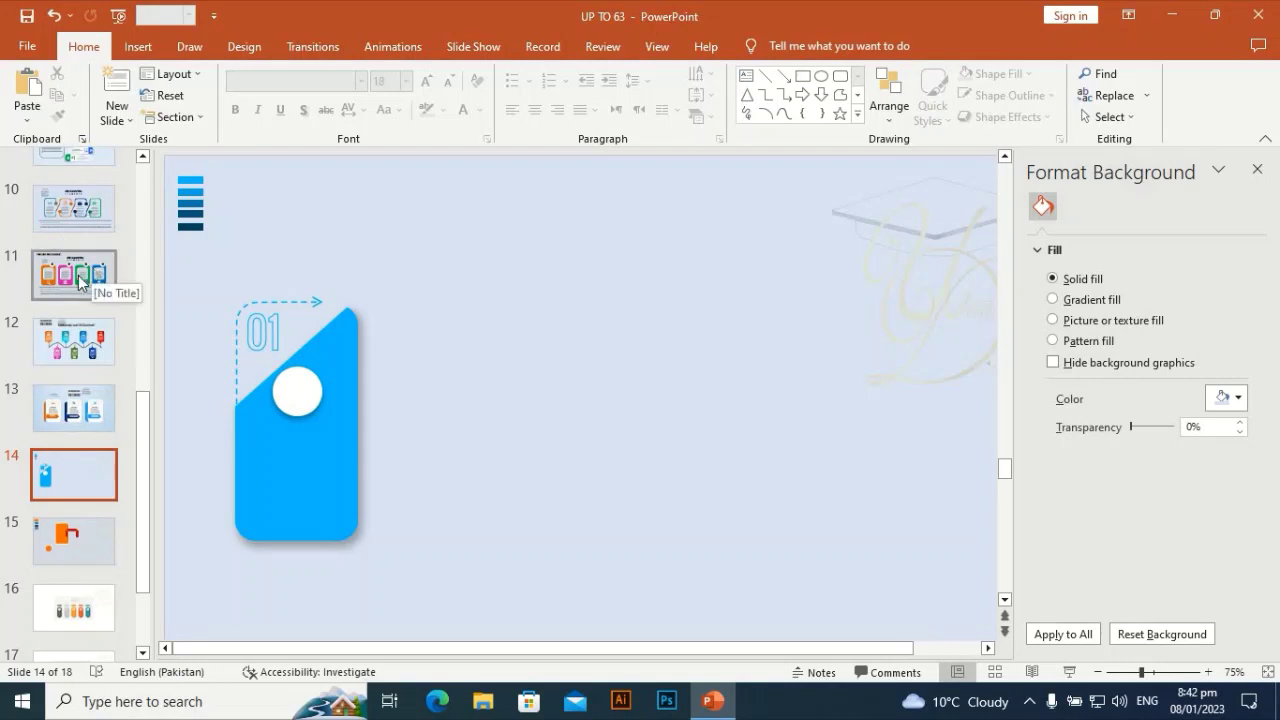
Copy the INFOGRAPHIC DESIGN title and Lorem ipsum box from slide 13 and paste them onto slide 14
left_click(80, 410)
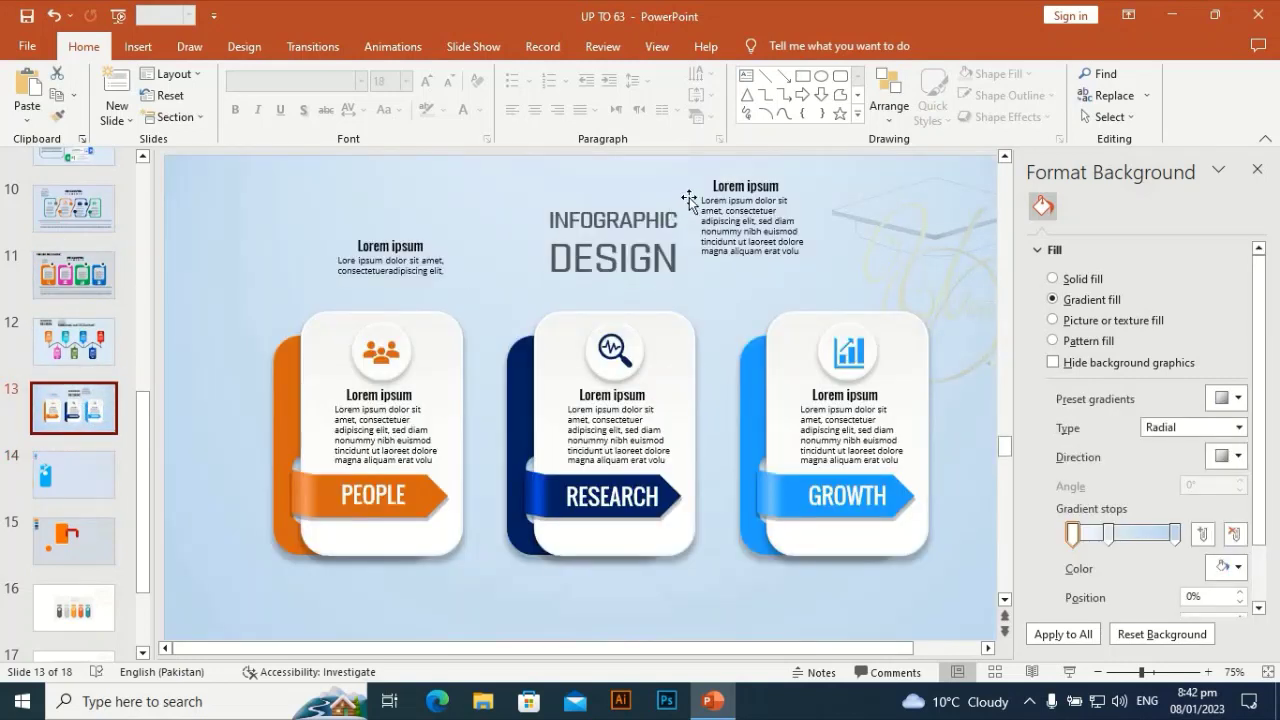
left_click(747, 182)
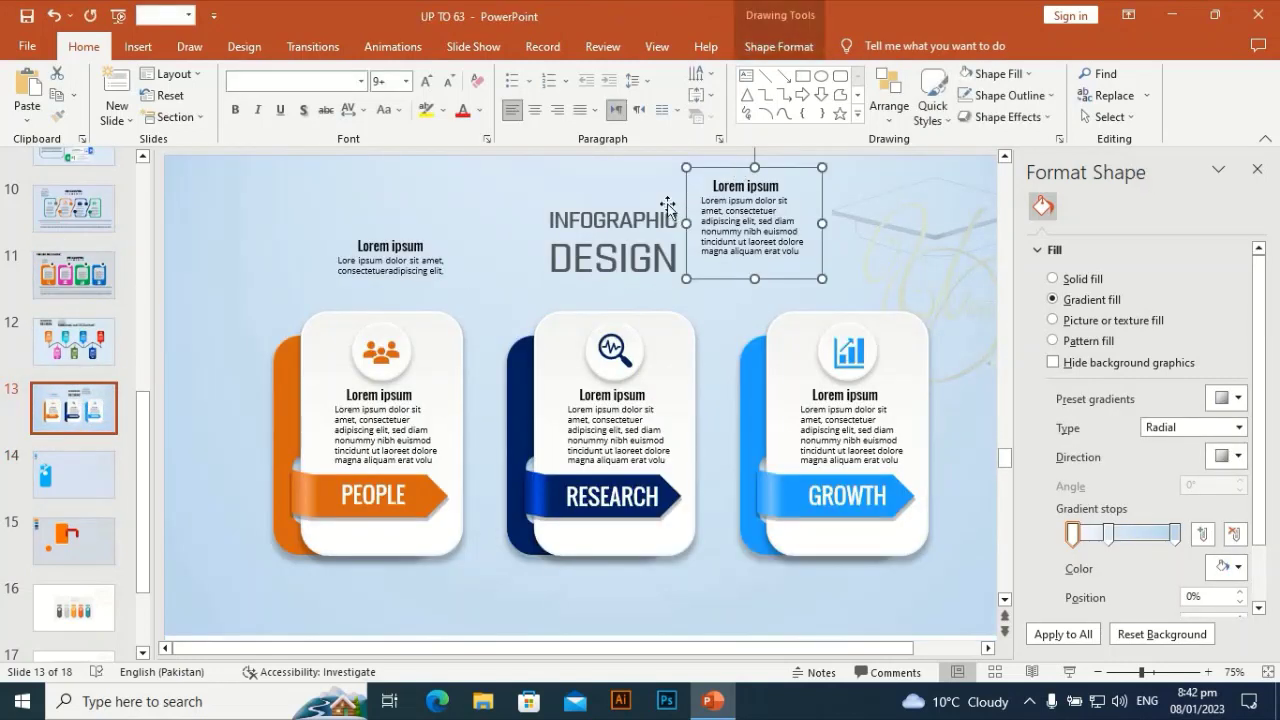
left_click(599, 203, "shift")
key("ctrl+shift+c")
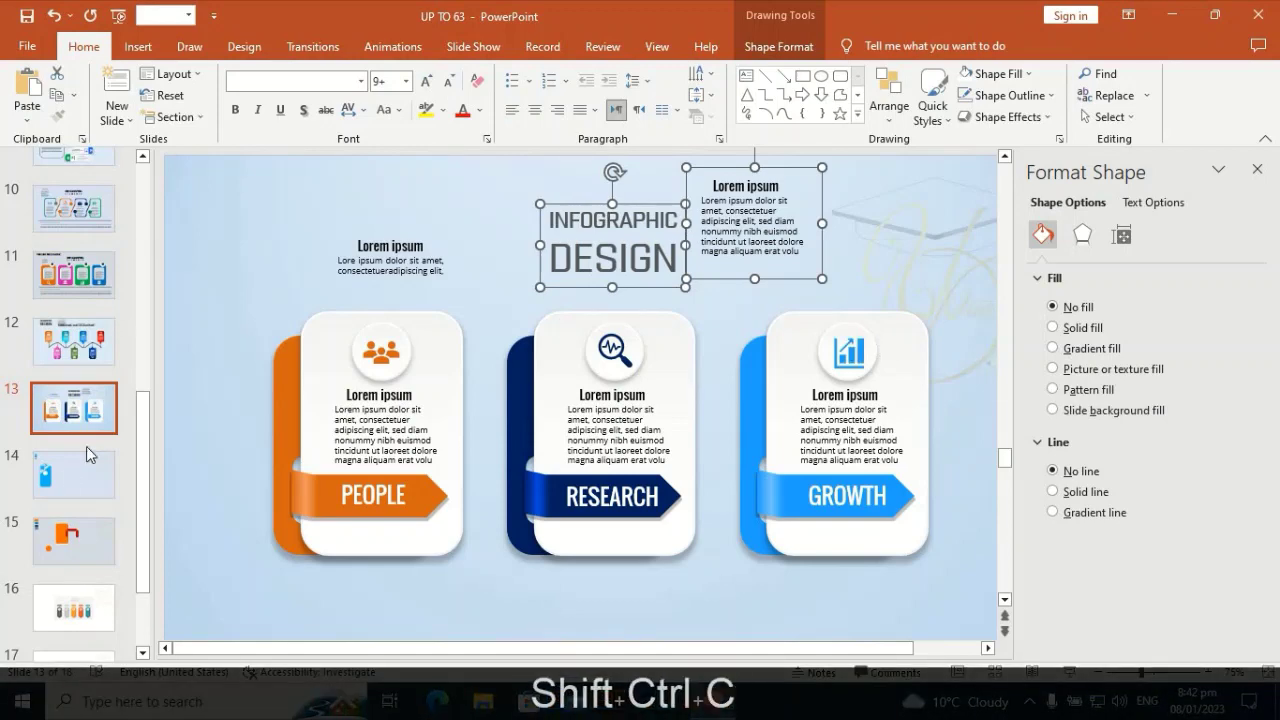
left_click(67, 482)
key("ctrl+v")
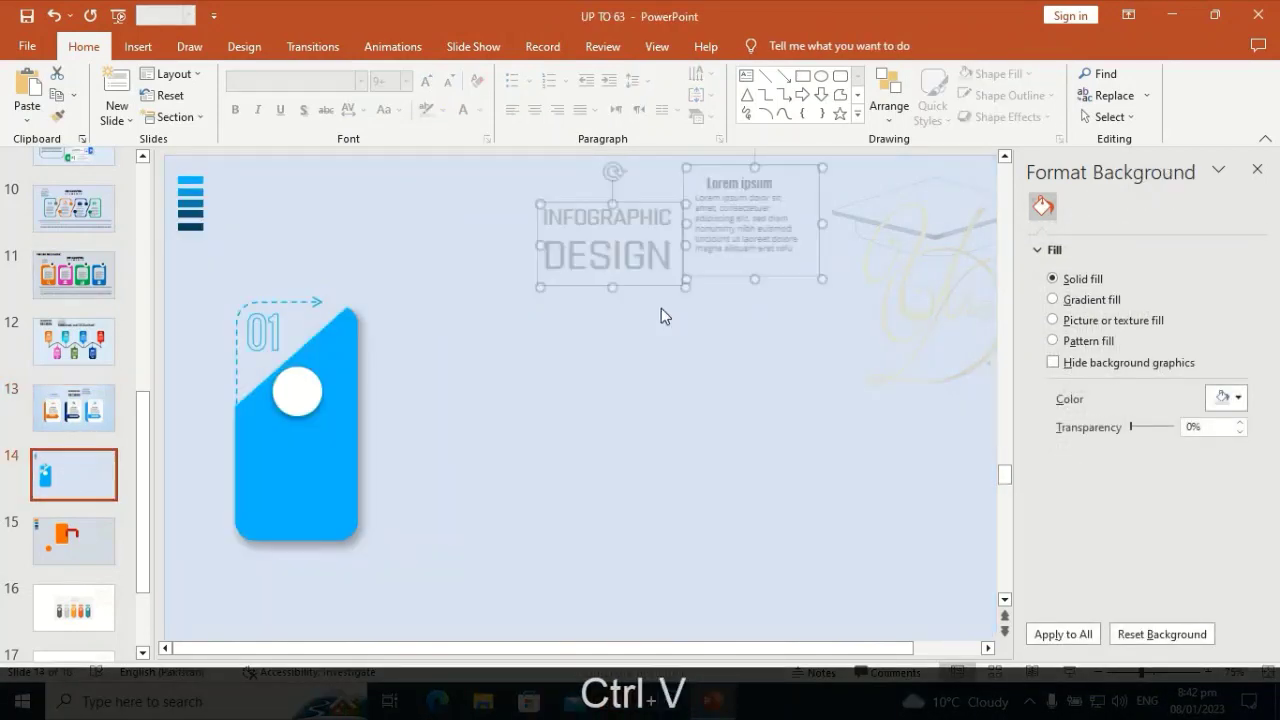
left_click(574, 321)
left_click(751, 186)
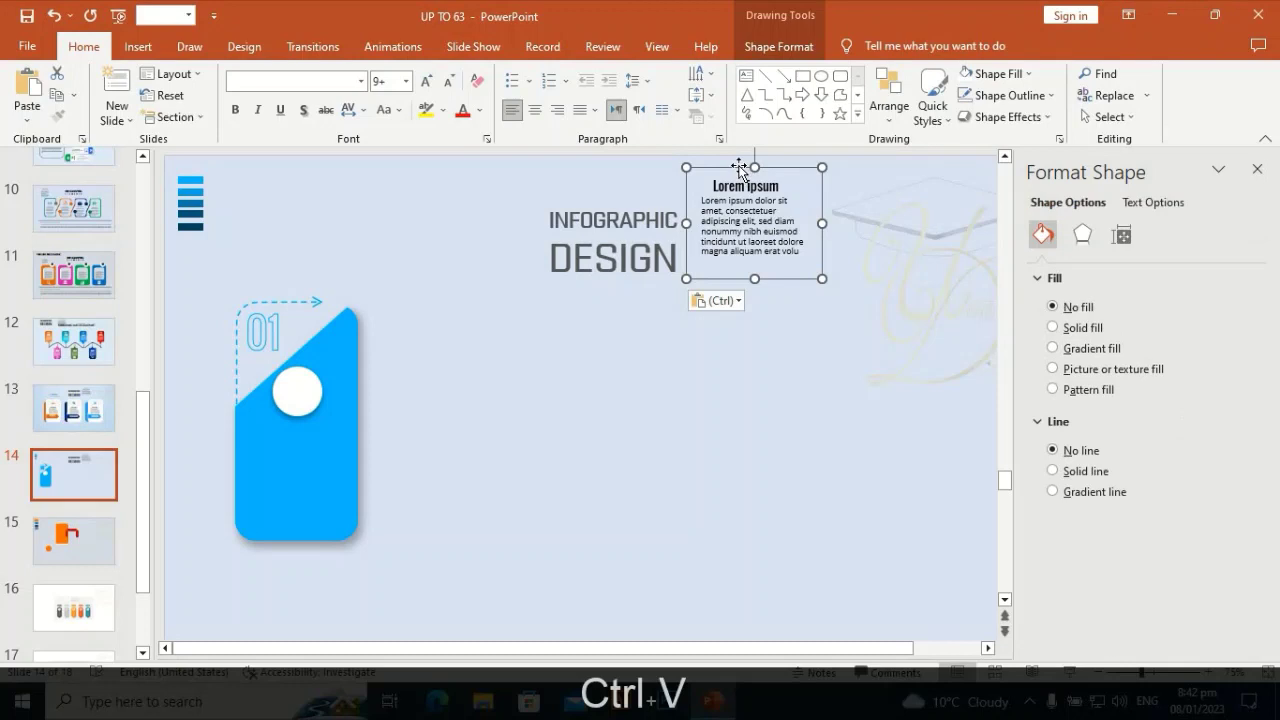
Move the Lorem ipsum text block onto the first blue card under the white circle and make it white
mouse_move(720, 175)
left_mouse_down()
mouse_move(272, 434)
mouse_move(291, 425)
left_mouse_up()
key("Left")
key("Left")
key("Left")
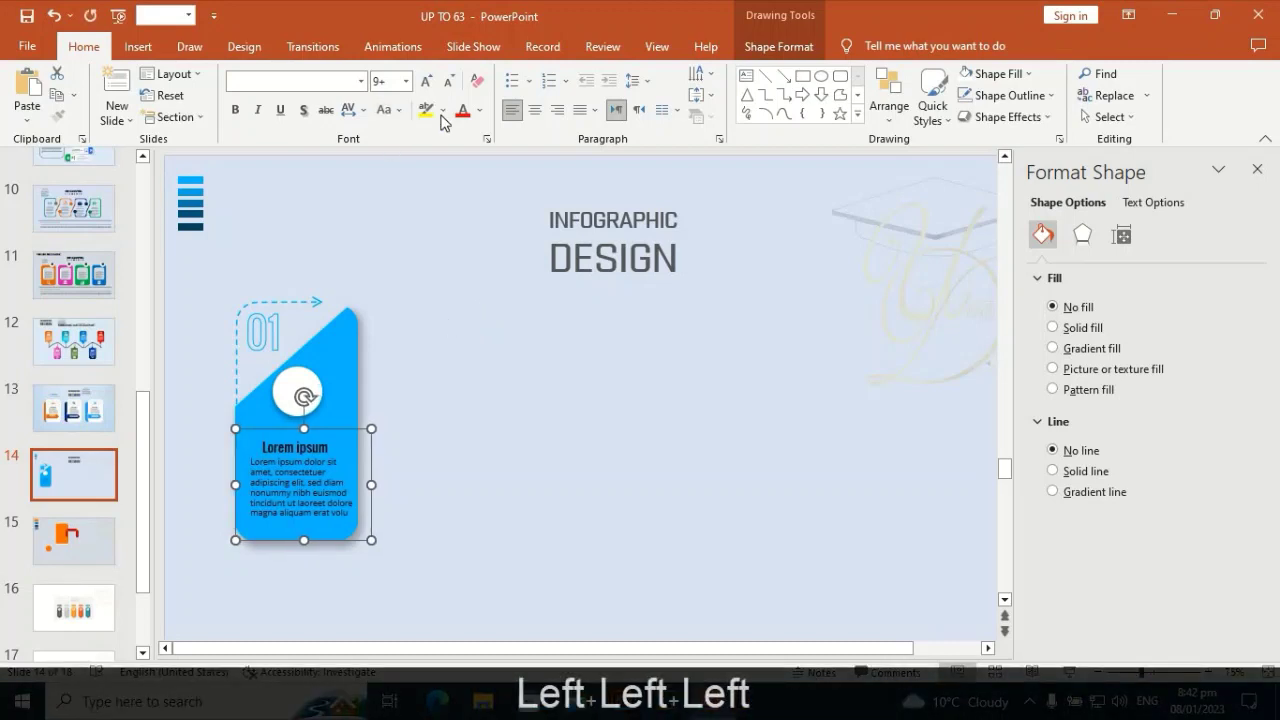
left_click(480, 110)
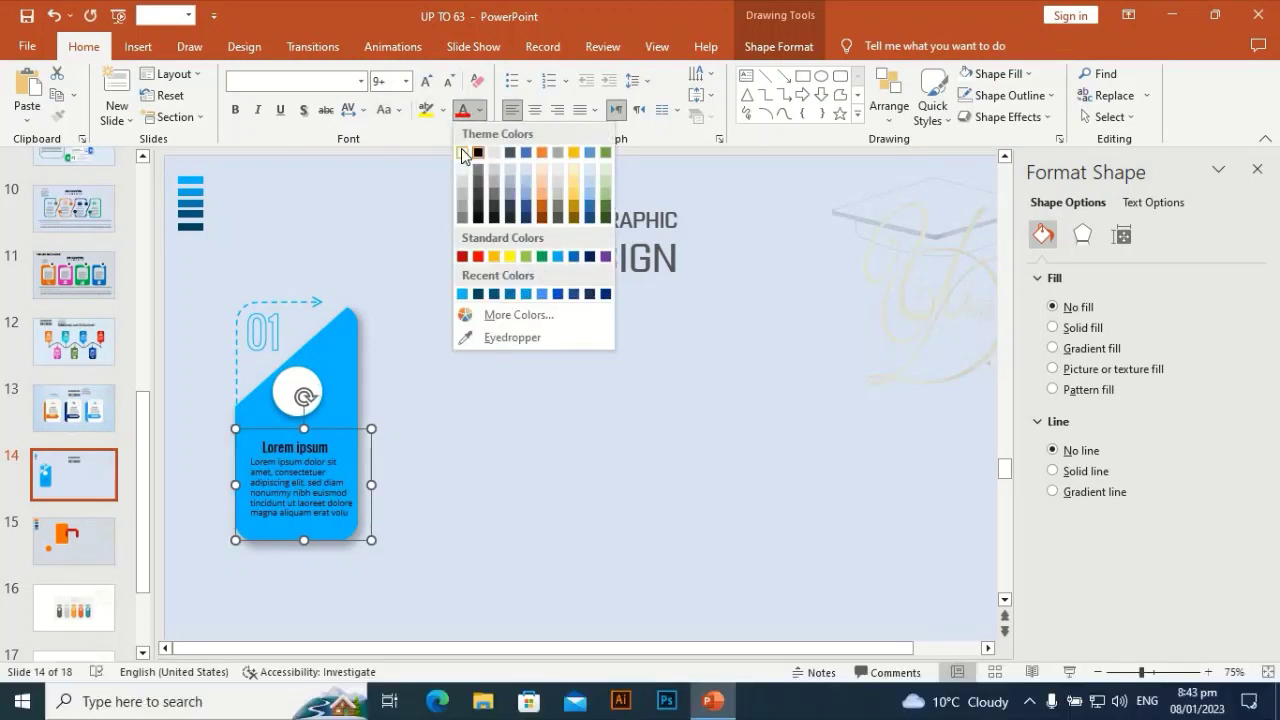
left_click(462, 152)
left_click(447, 346)
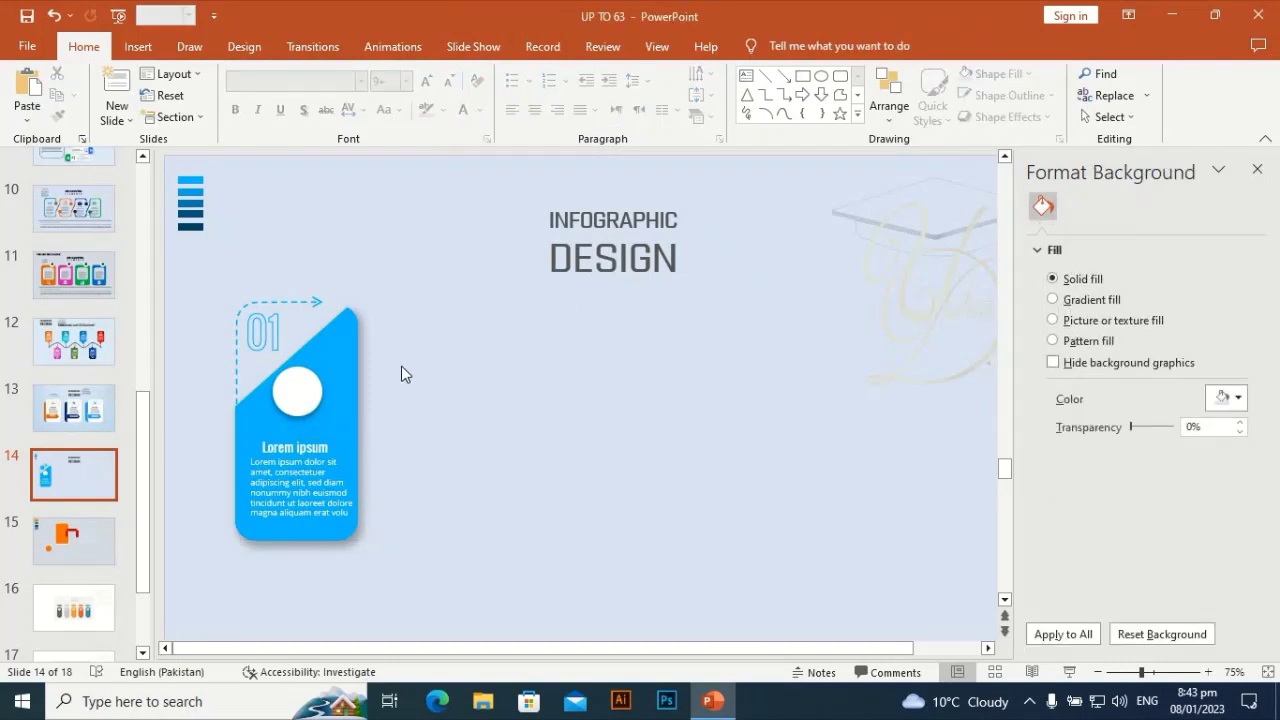
left_click(308, 444)
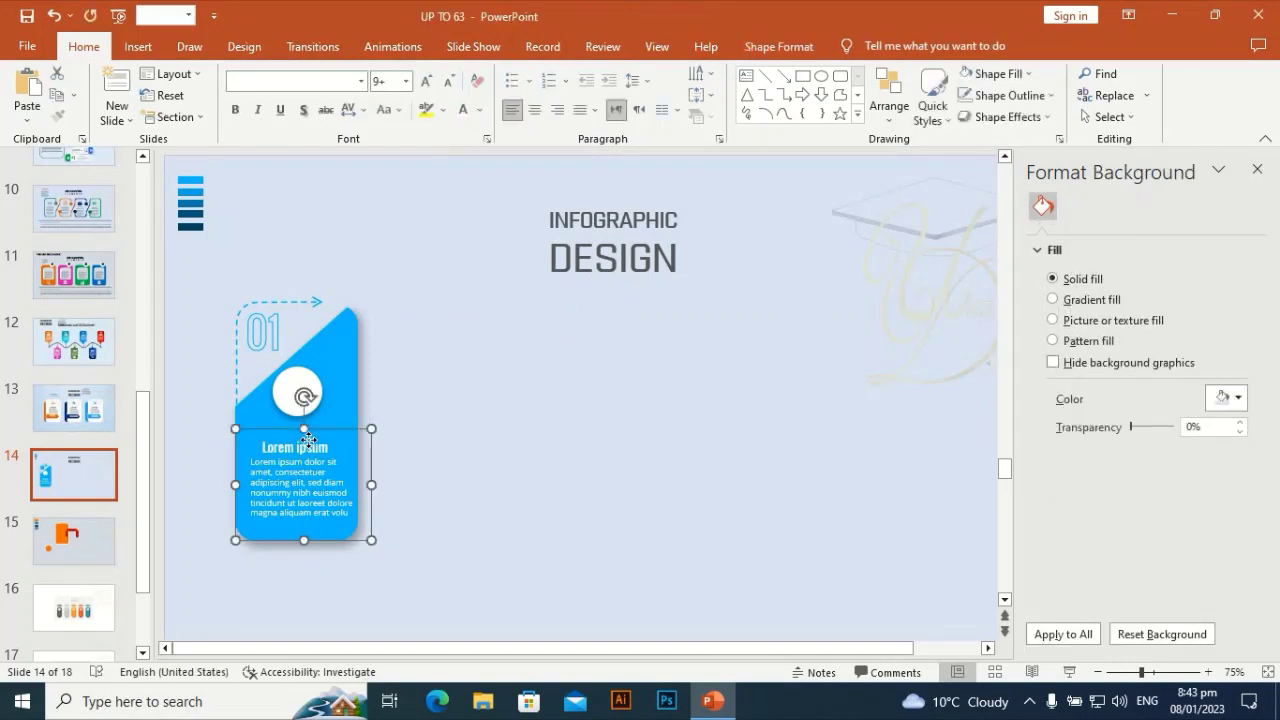
left_click(636, 306)
left_click(636, 306)
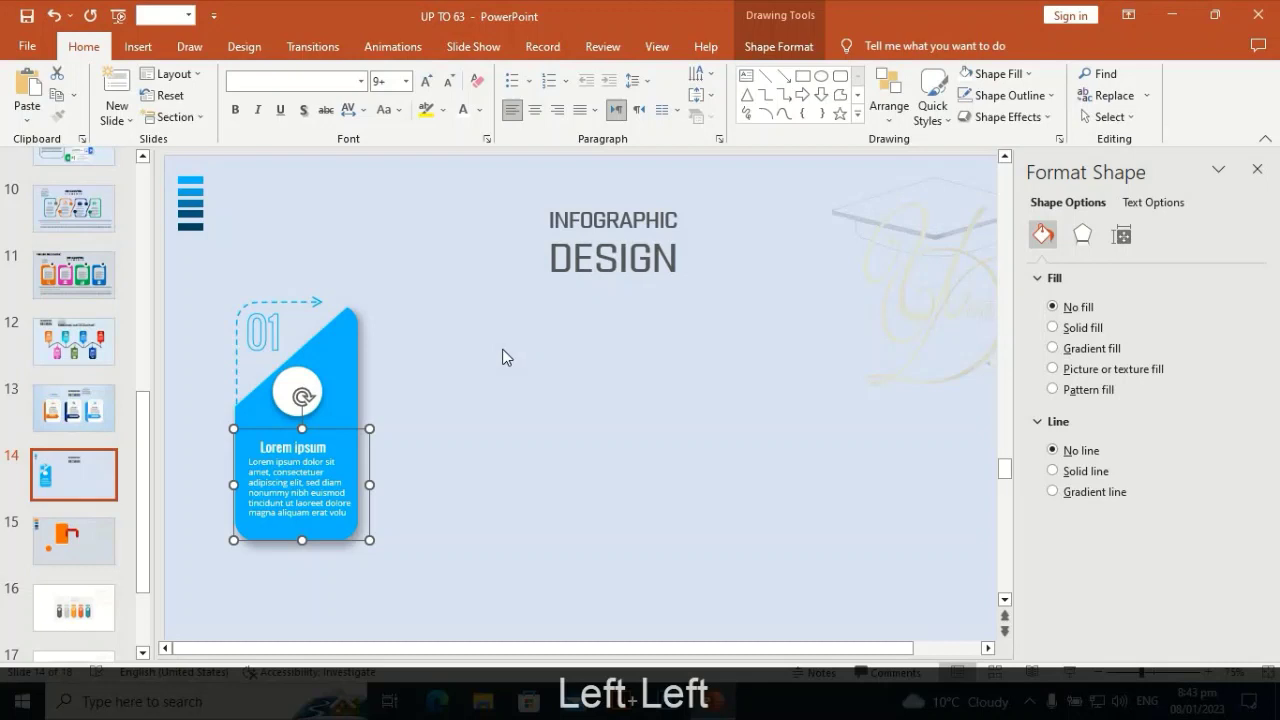
Select the first card with its diamond outline and duplicate it into five evenly spaced cards
left_click_drag(425, 230, 178, 648)
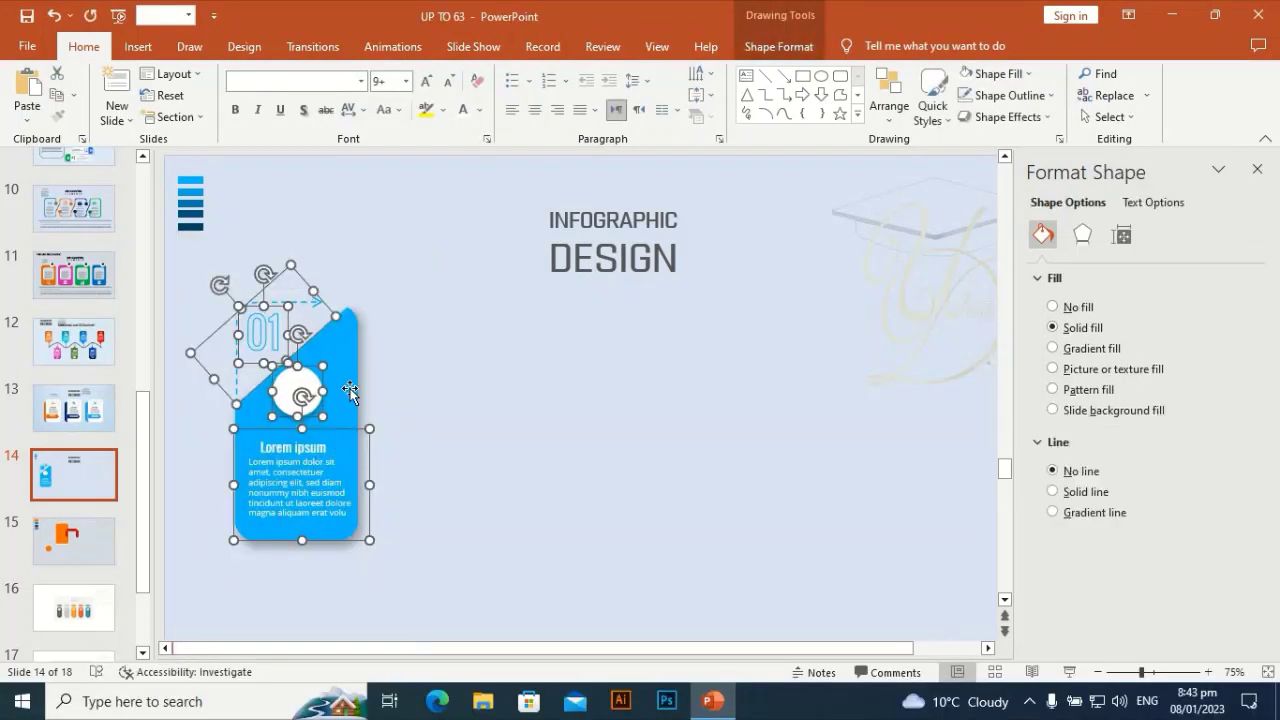
left_click(349, 390, "shift")
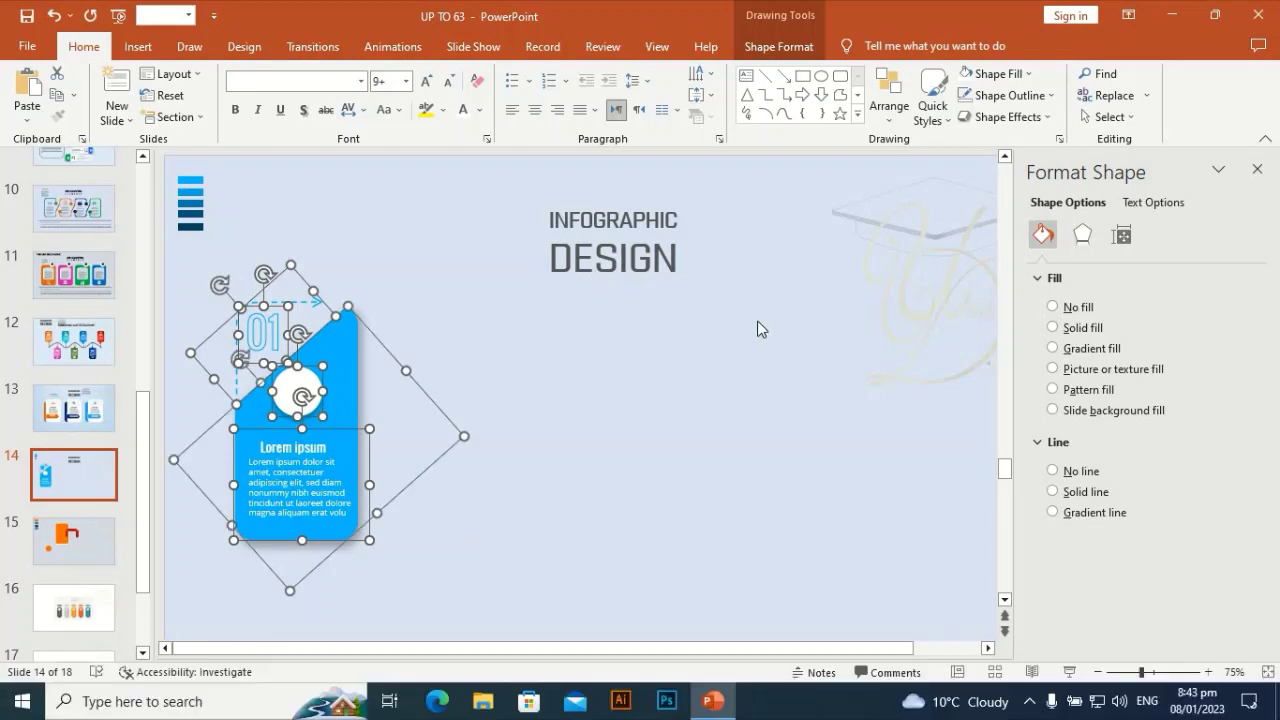
key("ctrl+d")
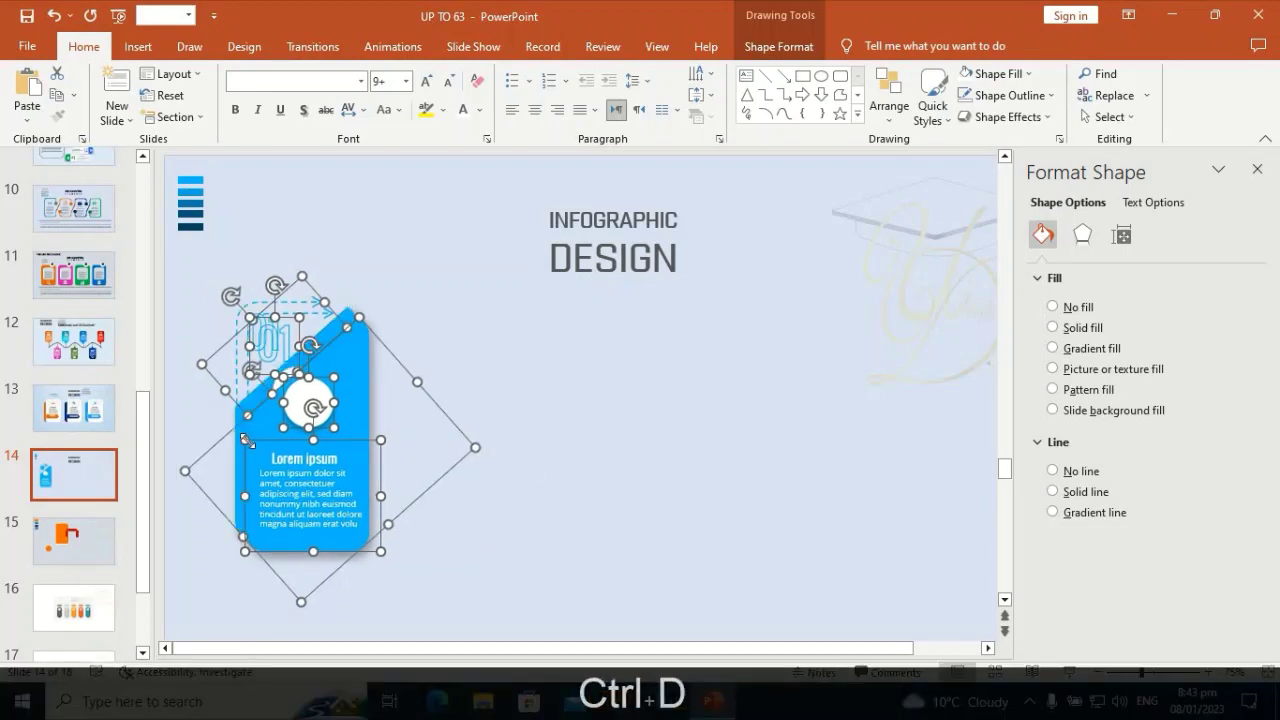
left_click_drag(355, 430, 481, 407)
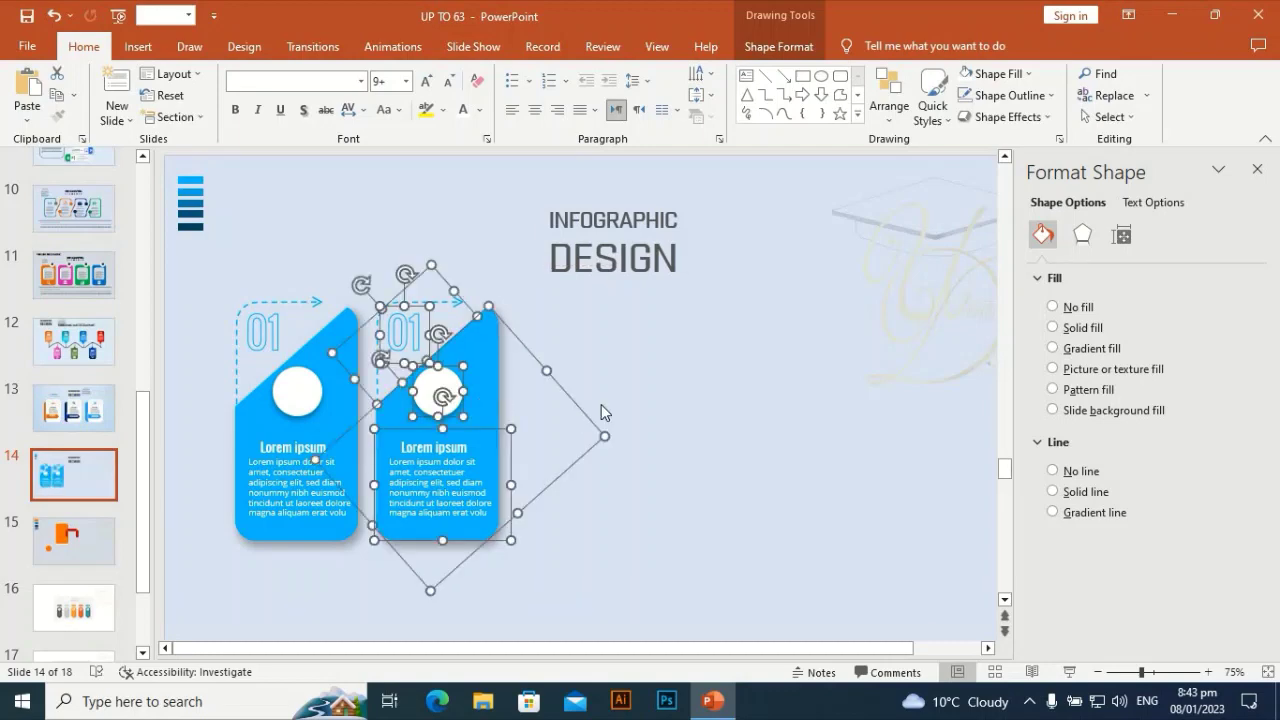
key("ctrl")
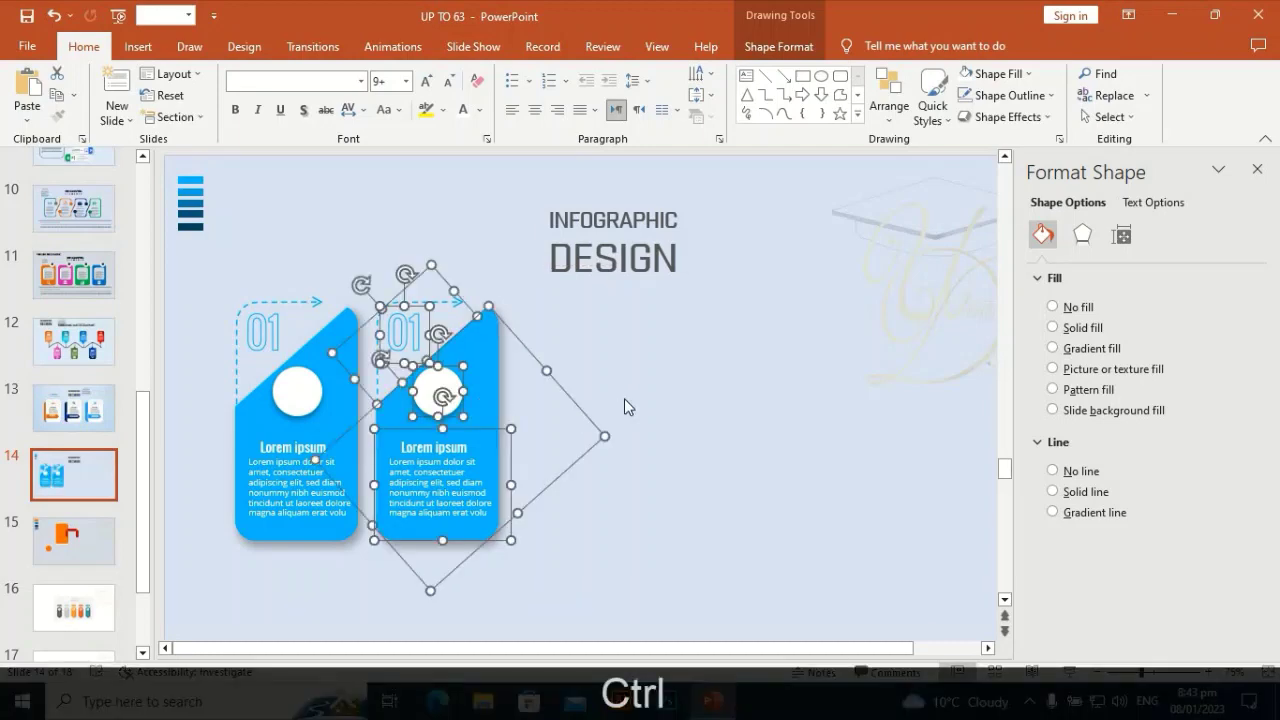
key("ctrl+d")
key("ctrl+d")
key("ctrl+d")
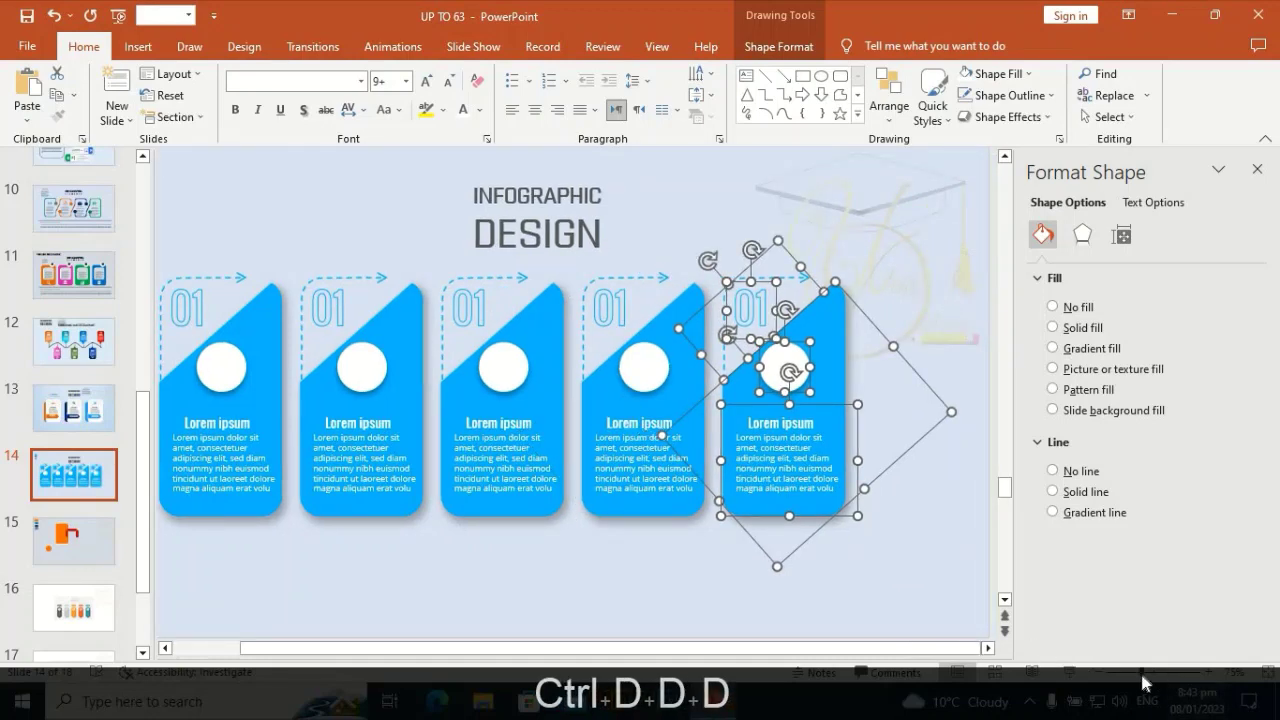
Select all five cards and centre the row beneath the INFOGRAPHIC DESIGN title
left_click_drag(1141, 674, 1132, 674)
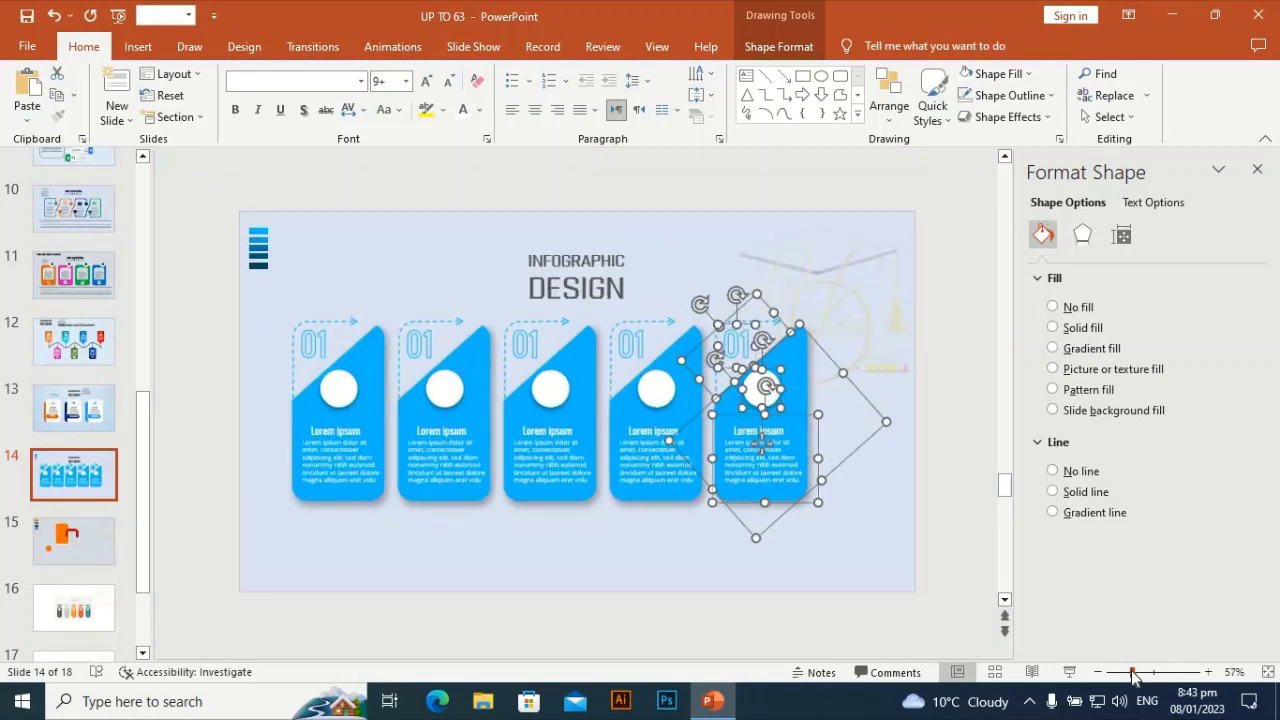
left_click(450, 541)
left_click_drag(925, 269, 237, 597)
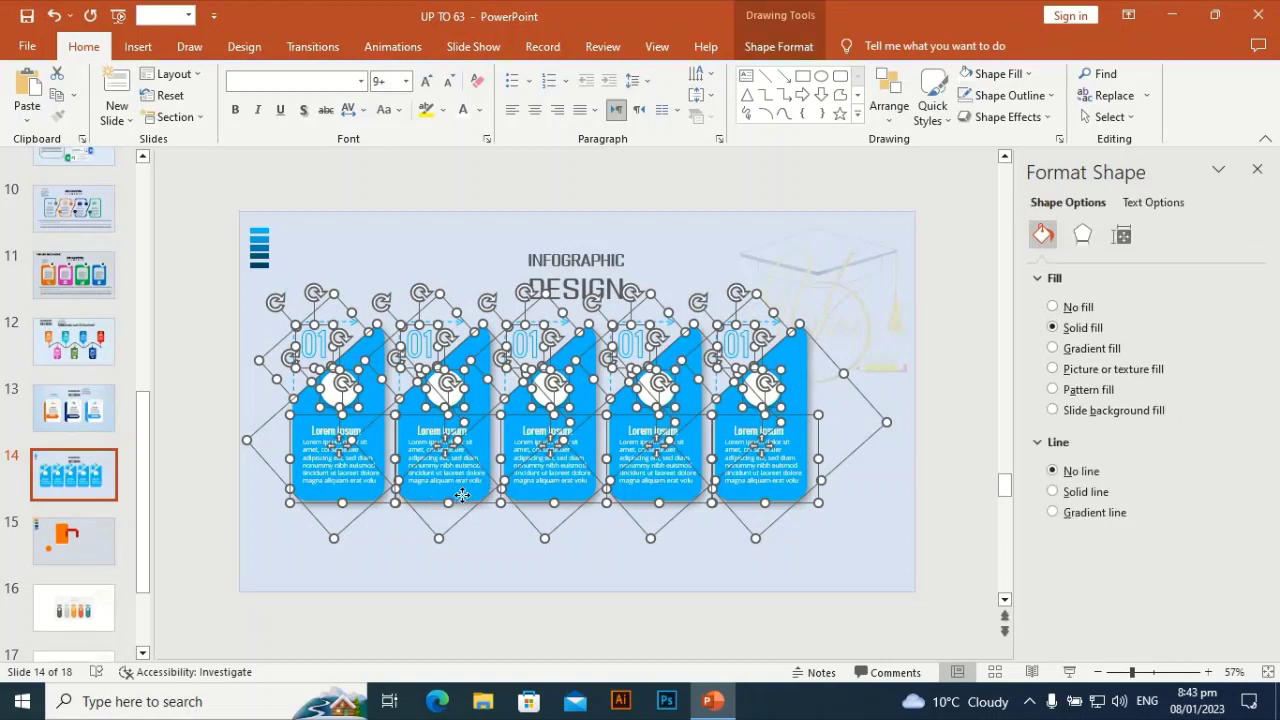
left_click_drag(455, 497, 471, 506)
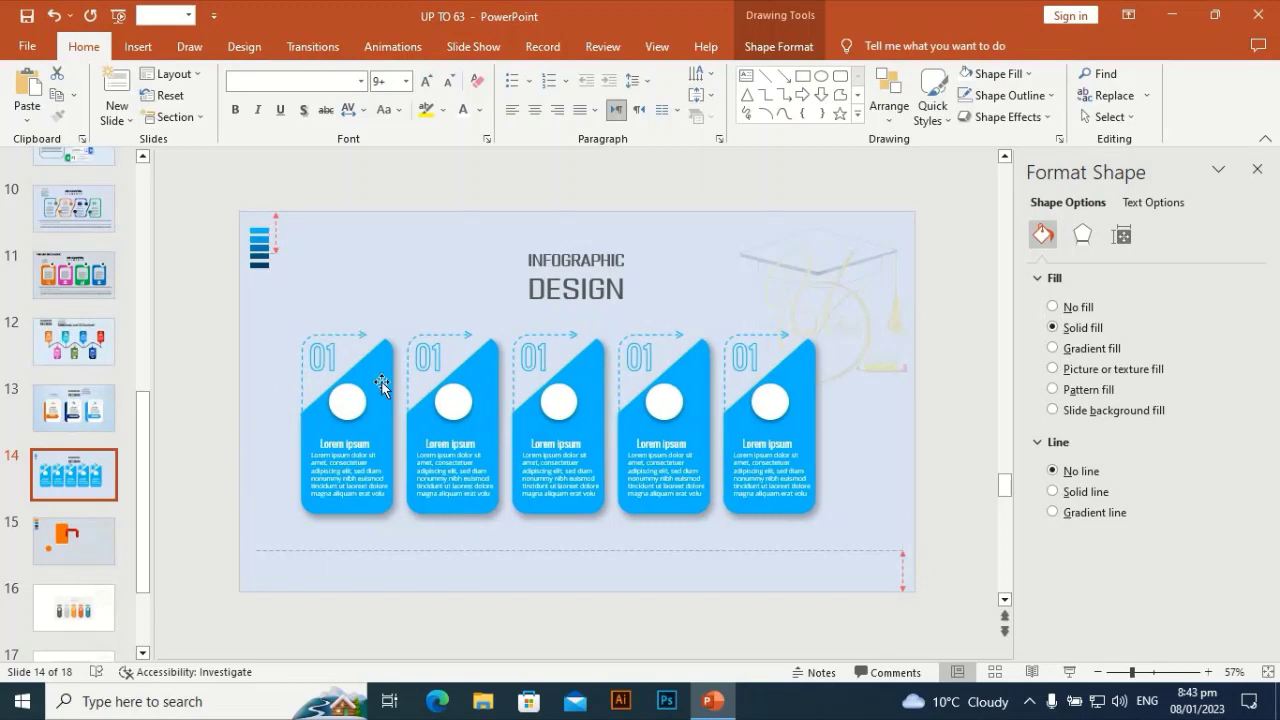
Renumber the second and third cards to 02 and 03, coloured with the eyedropper-sampled dark blue
left_click(406, 252)
left_click(427, 358)
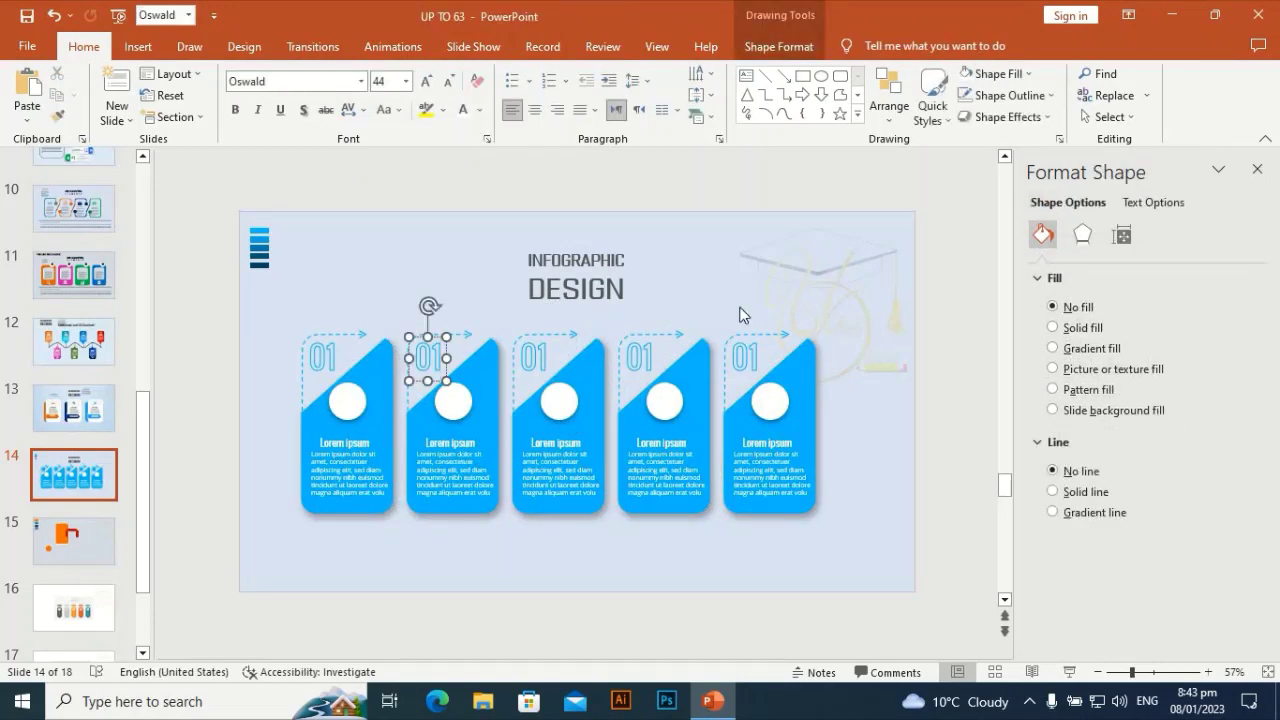
key("BackSpace")
type("2")
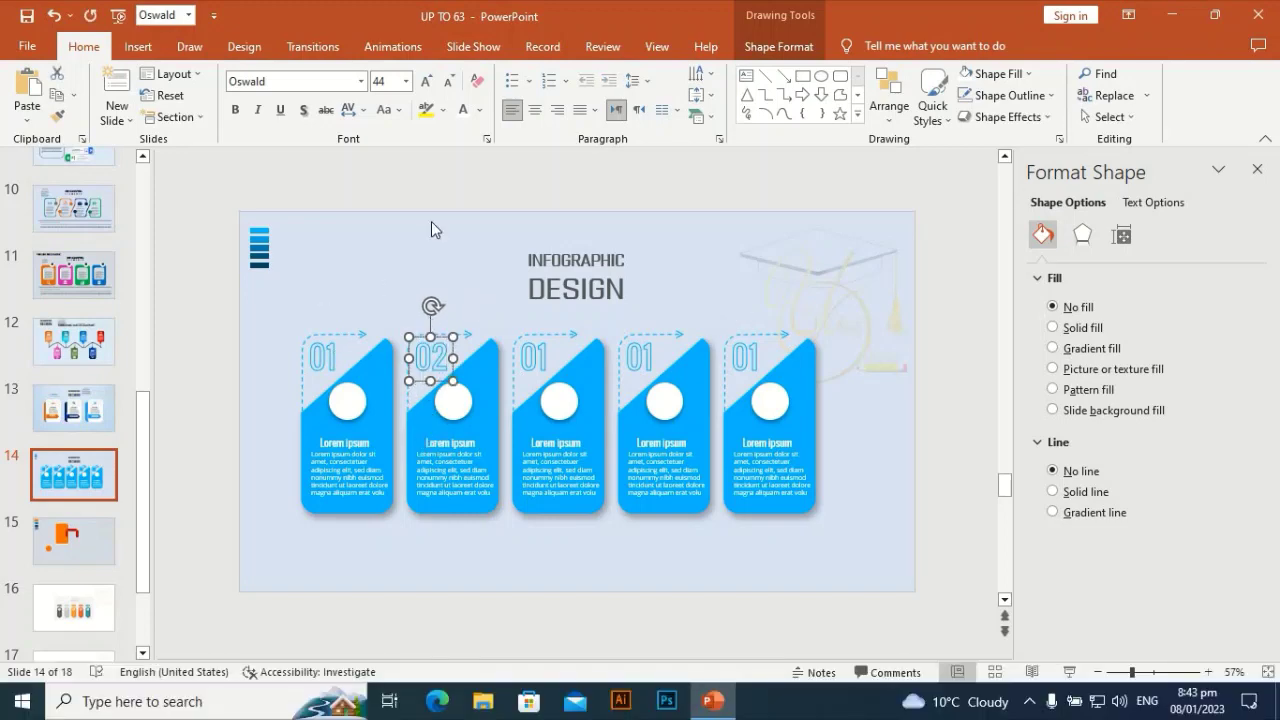
left_click(481, 112)
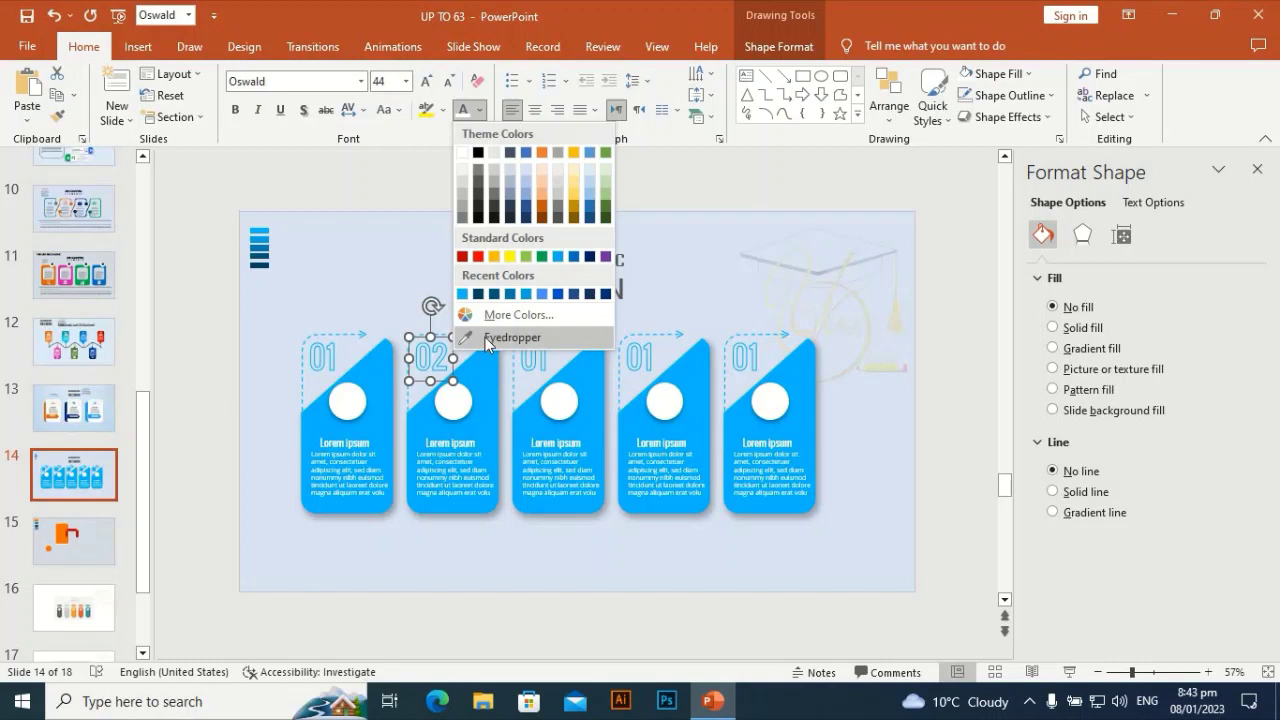
left_click(490, 332)
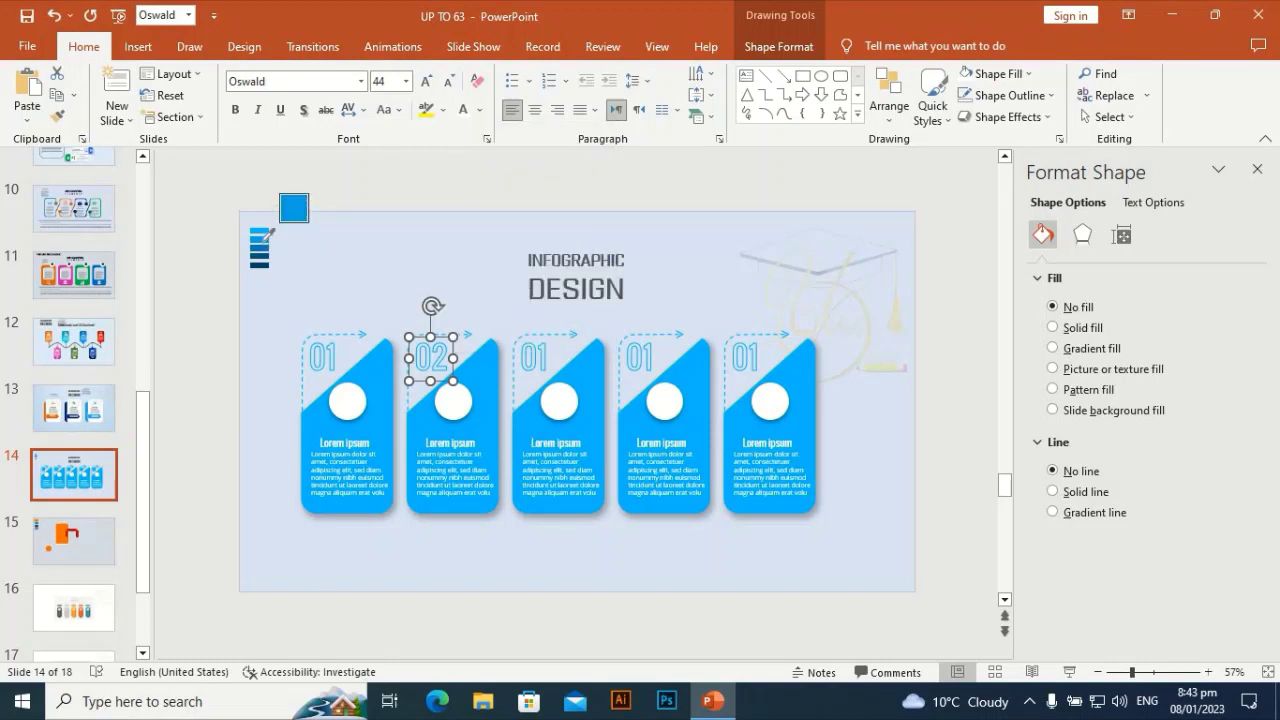
left_click(260, 236)
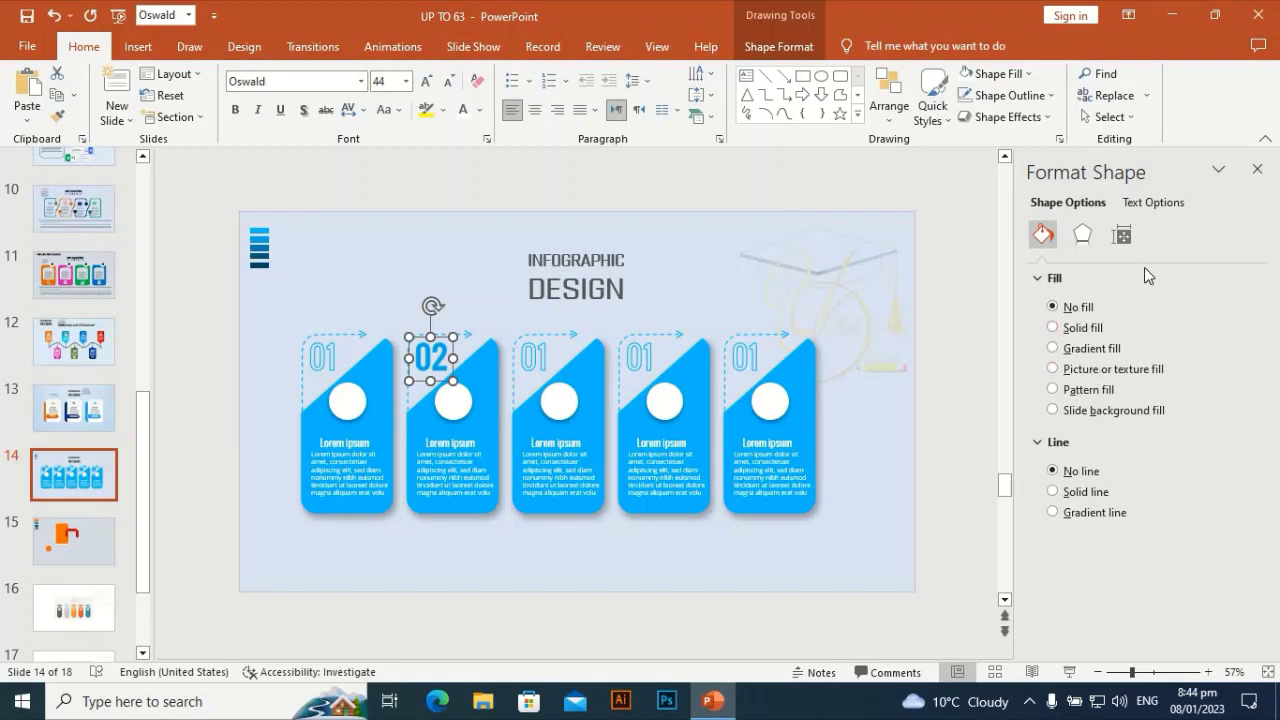
left_click(1151, 203)
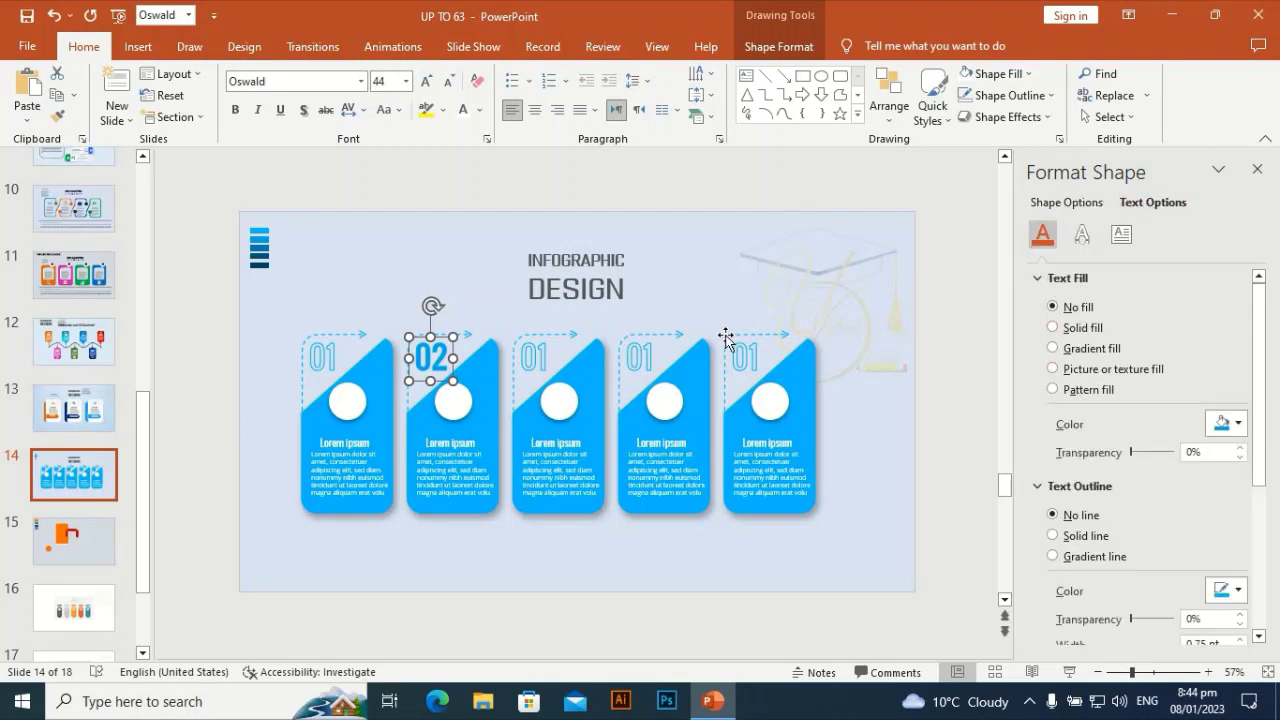
left_click(548, 354)
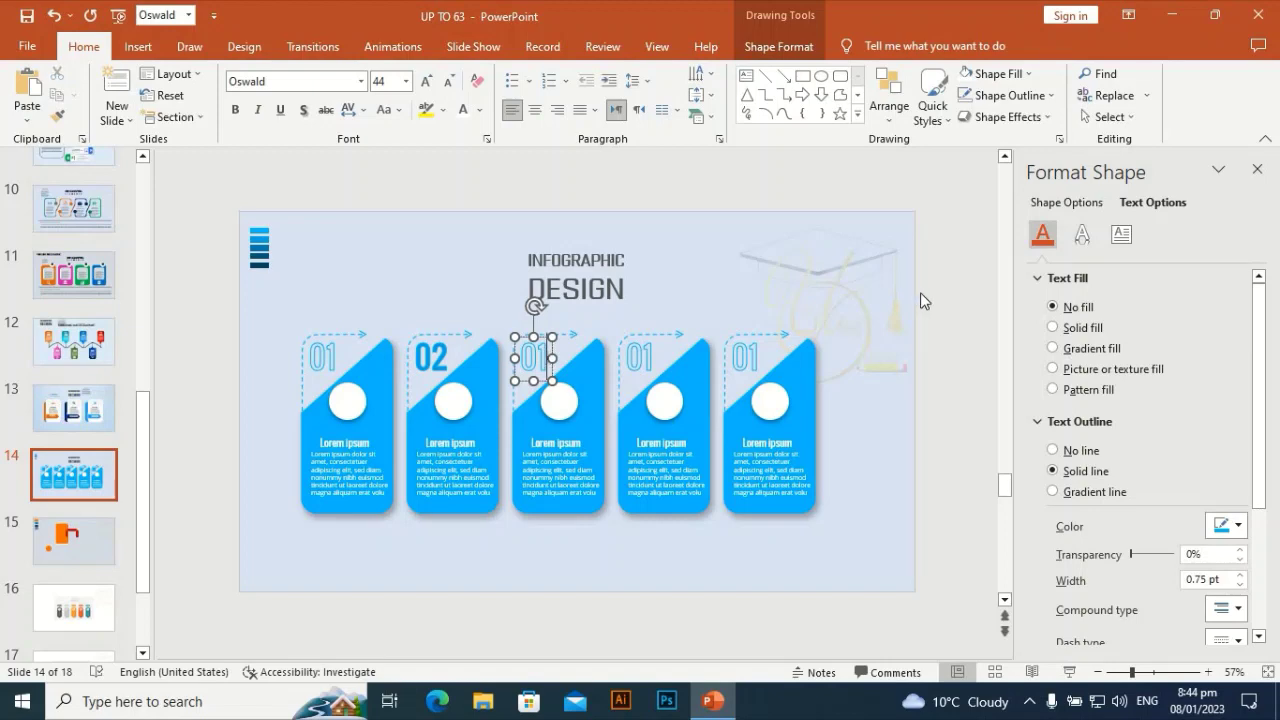
key("BackSpace")
type("3")
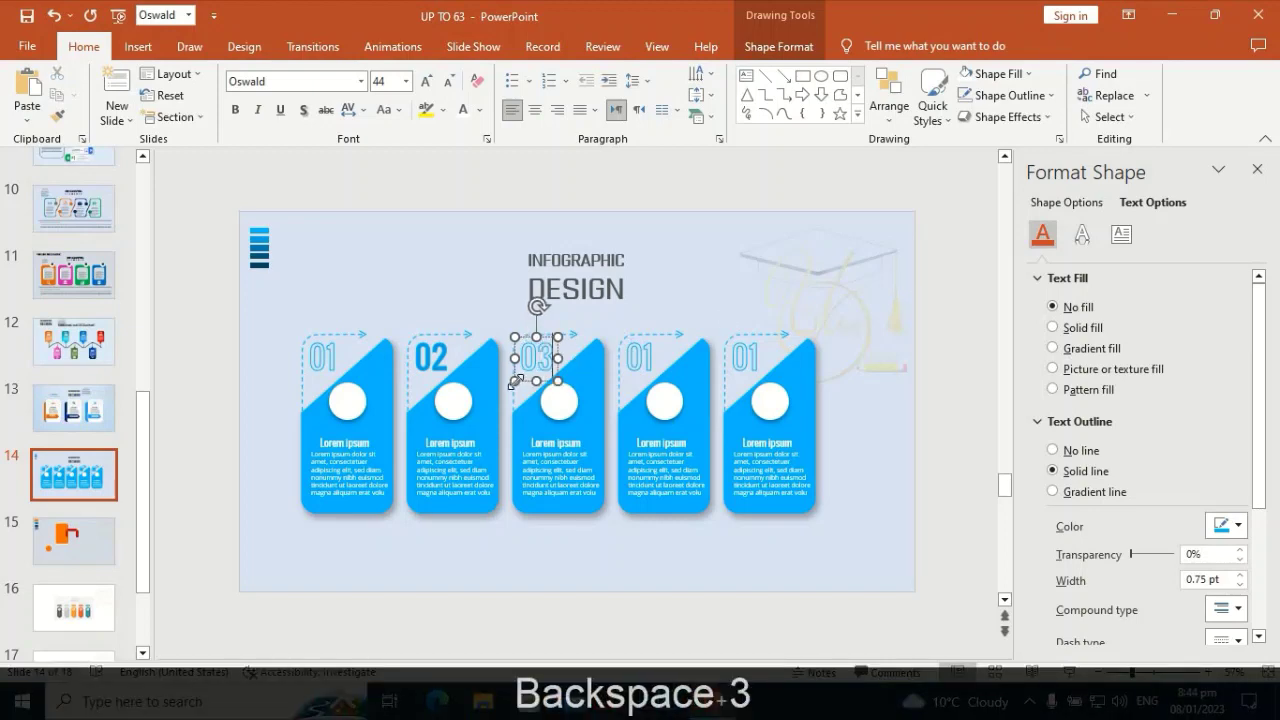
left_click(482, 110)
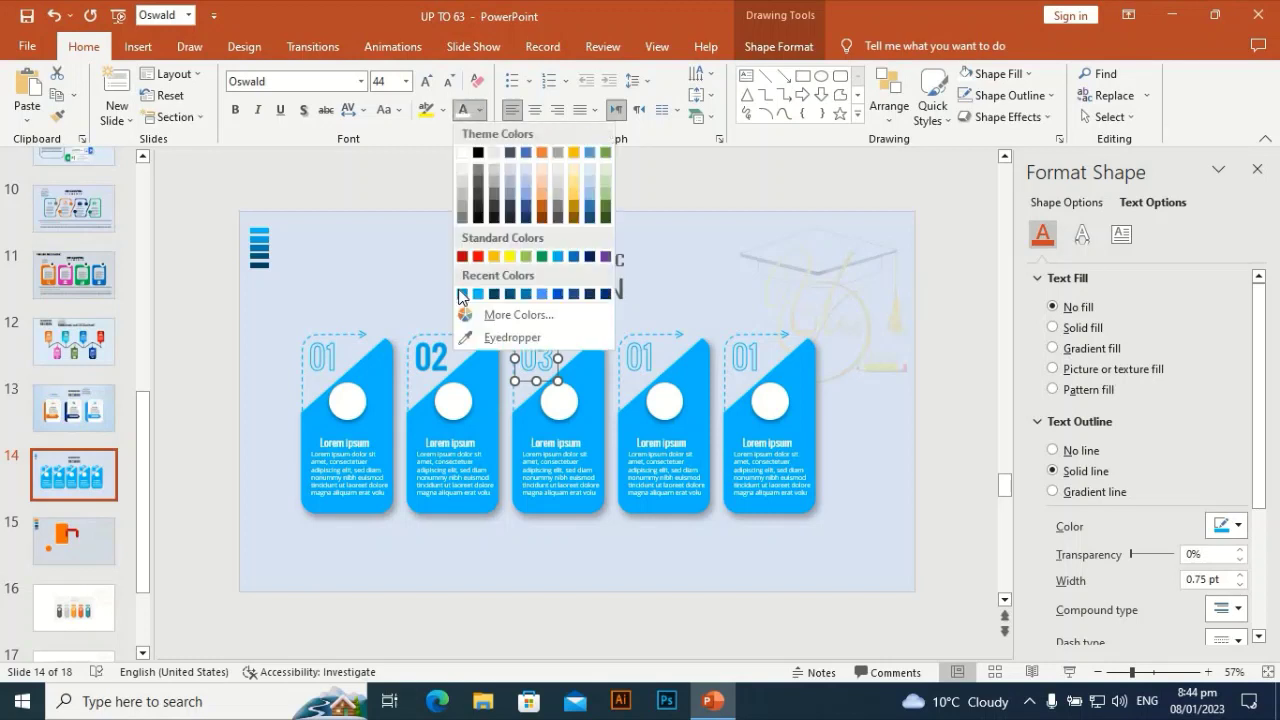
left_click(263, 249)
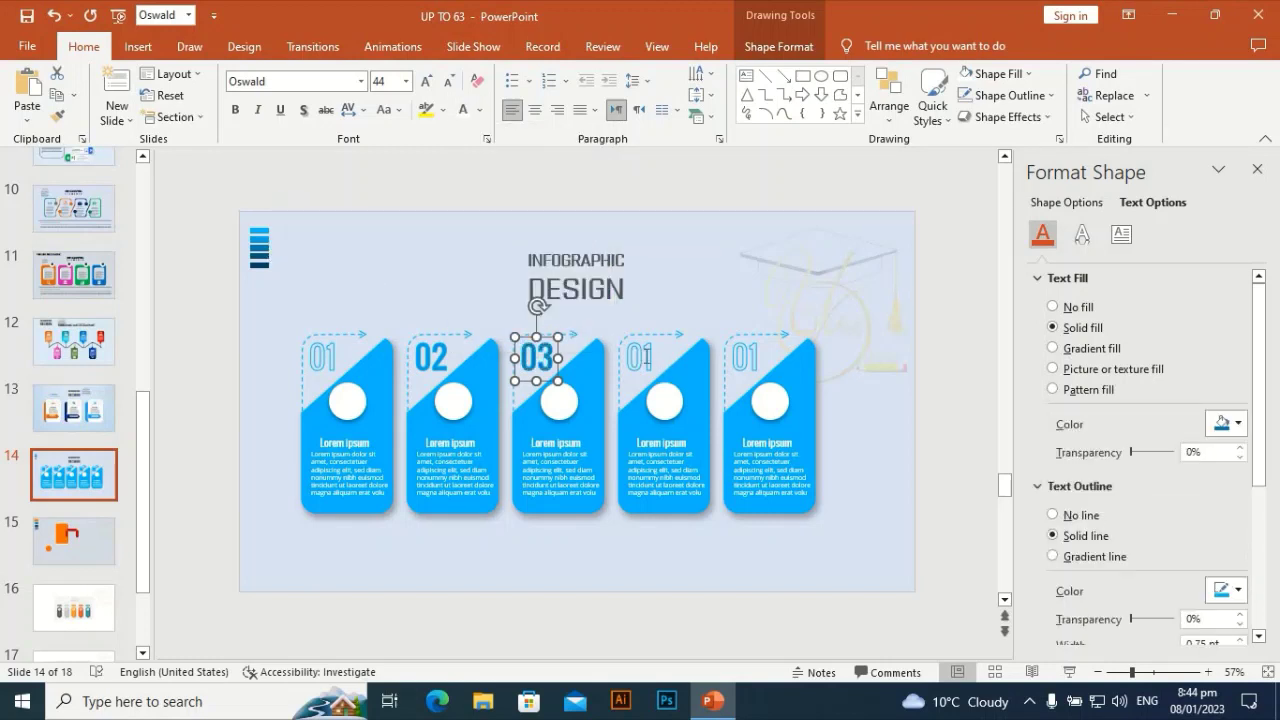
Renumber the fourth and fifth cards to 04 and 05 in the same sampled dark blue
left_click(652, 358)
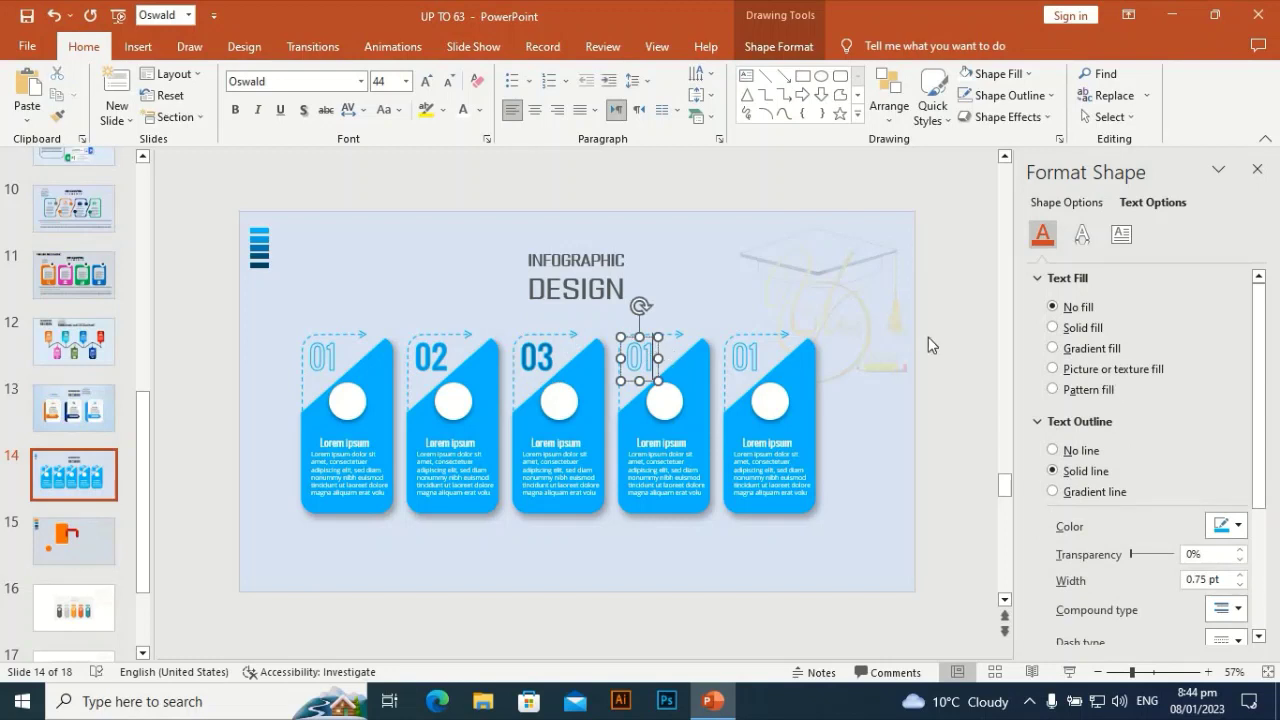
key("BackSpace")
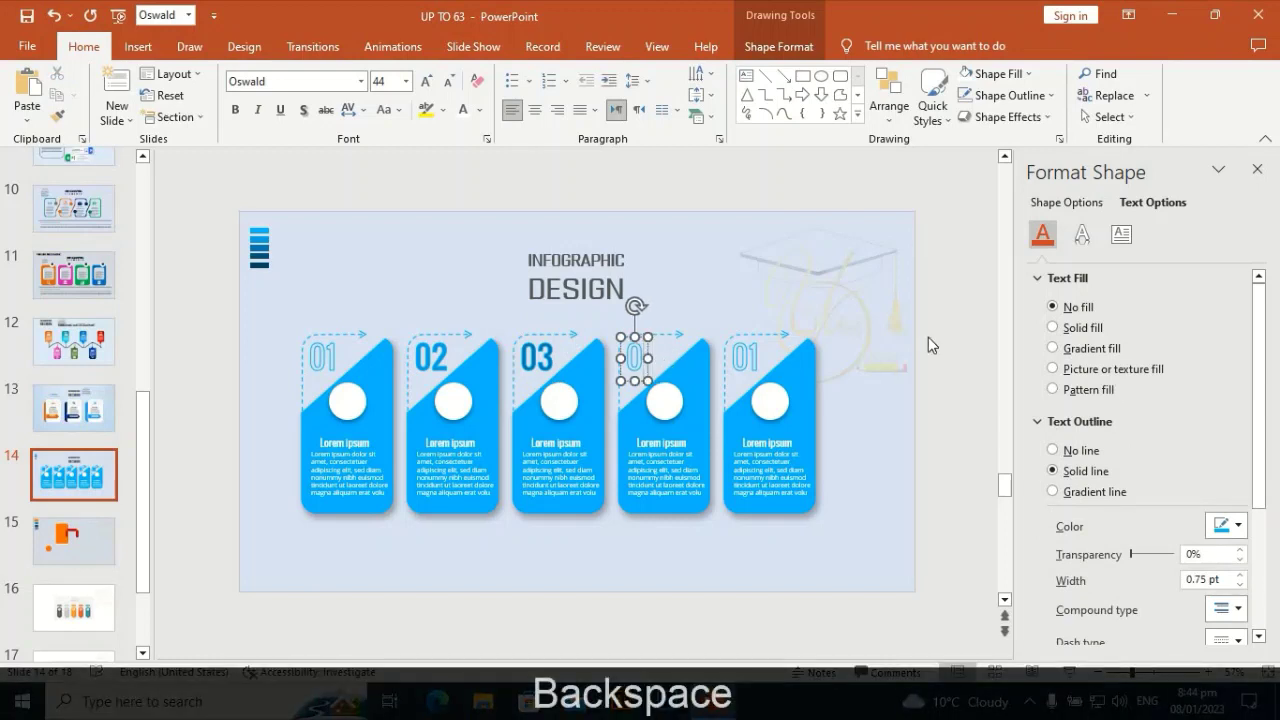
type("4")
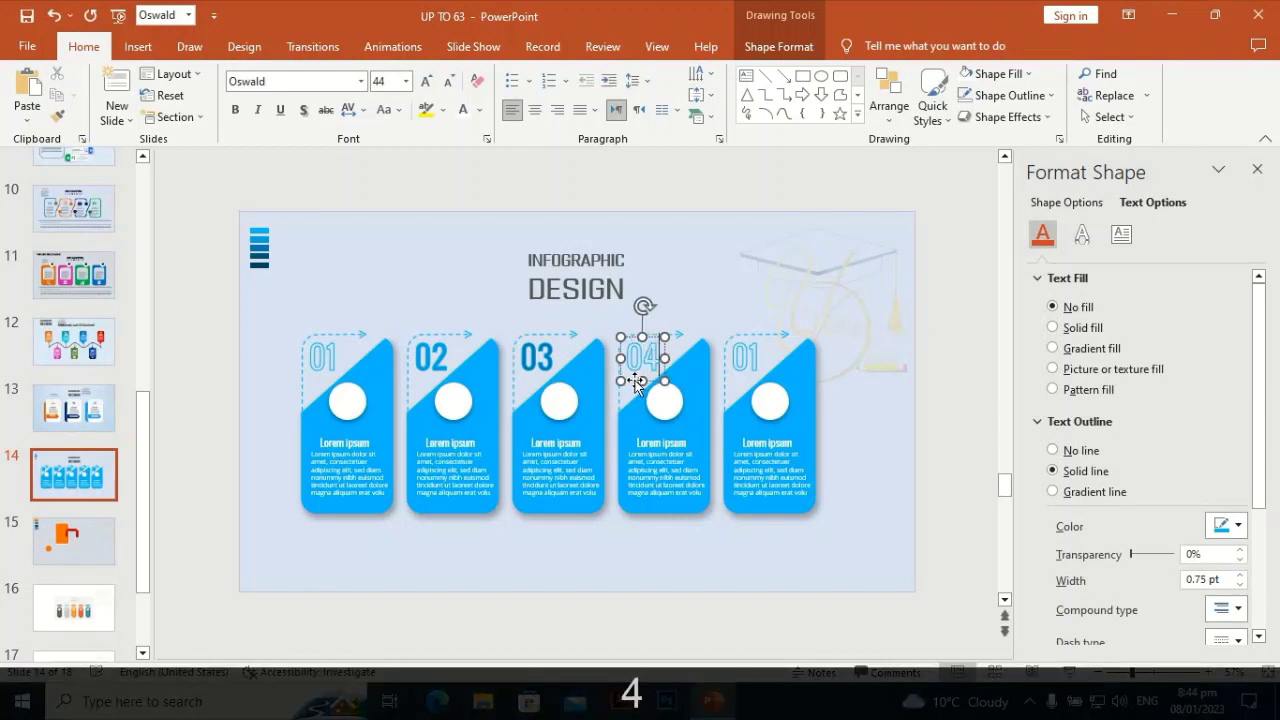
left_click(480, 110)
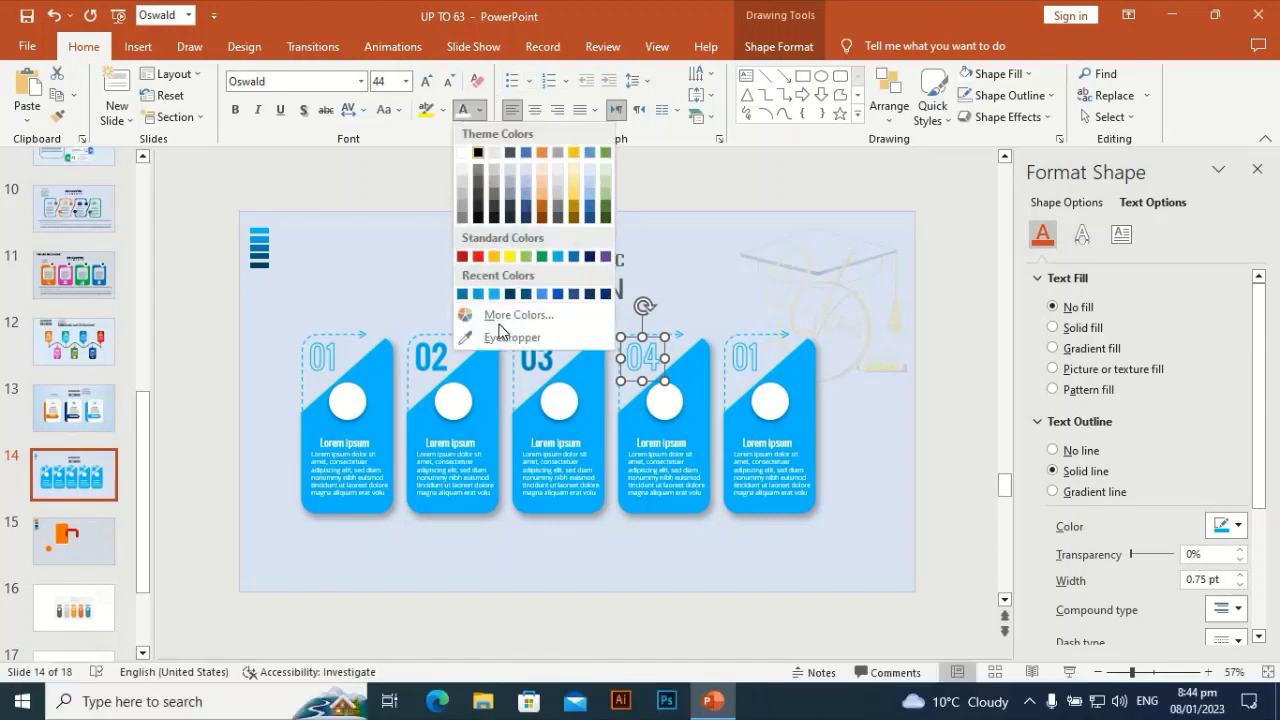
left_click(501, 336)
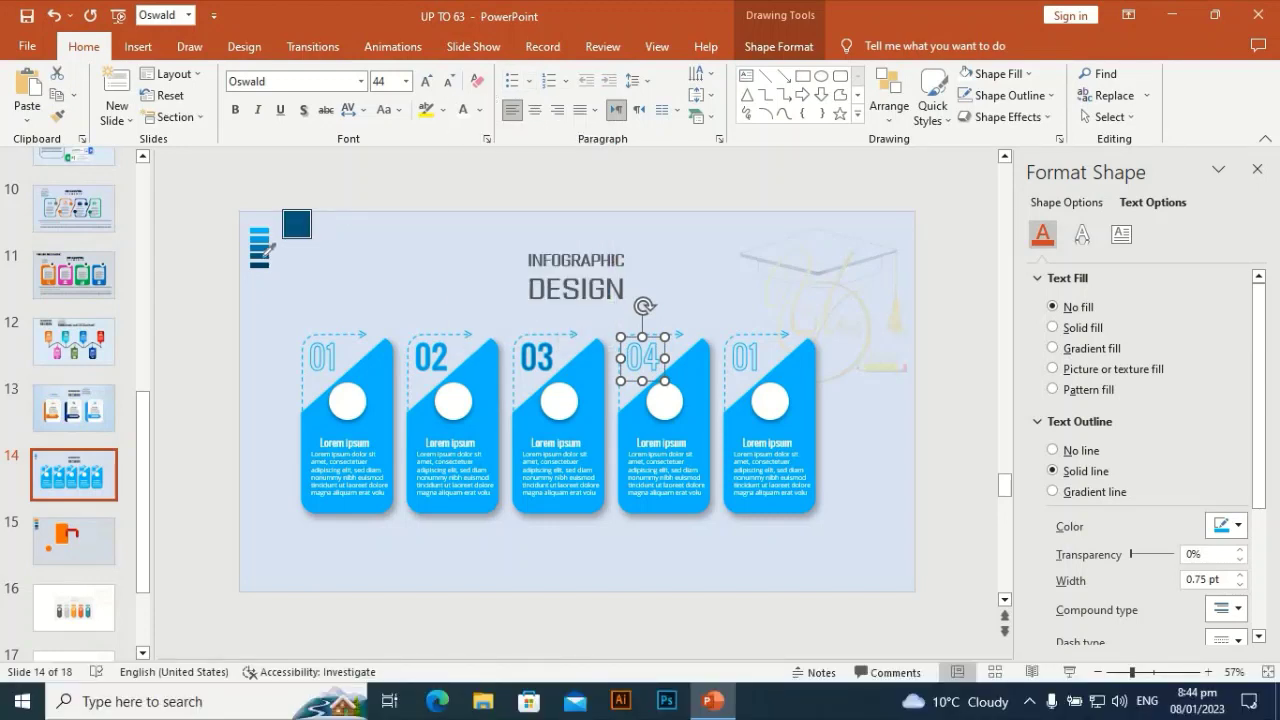
left_click(264, 256)
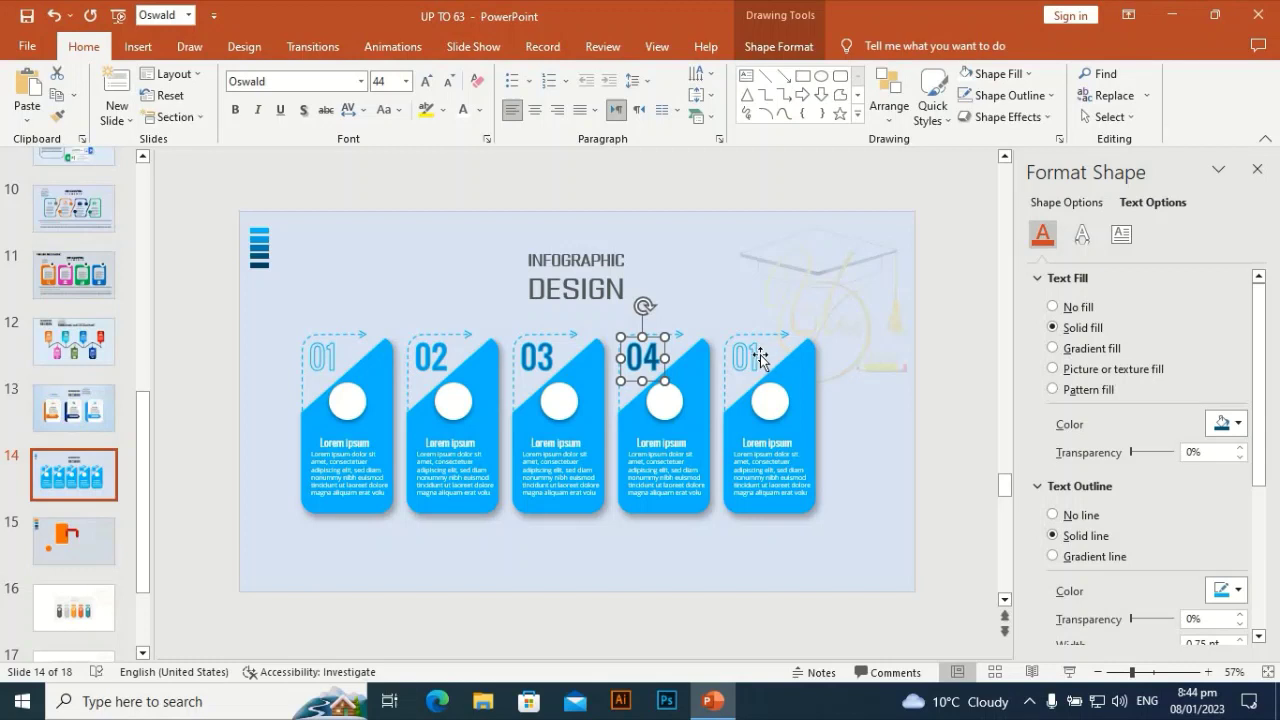
left_click(758, 355)
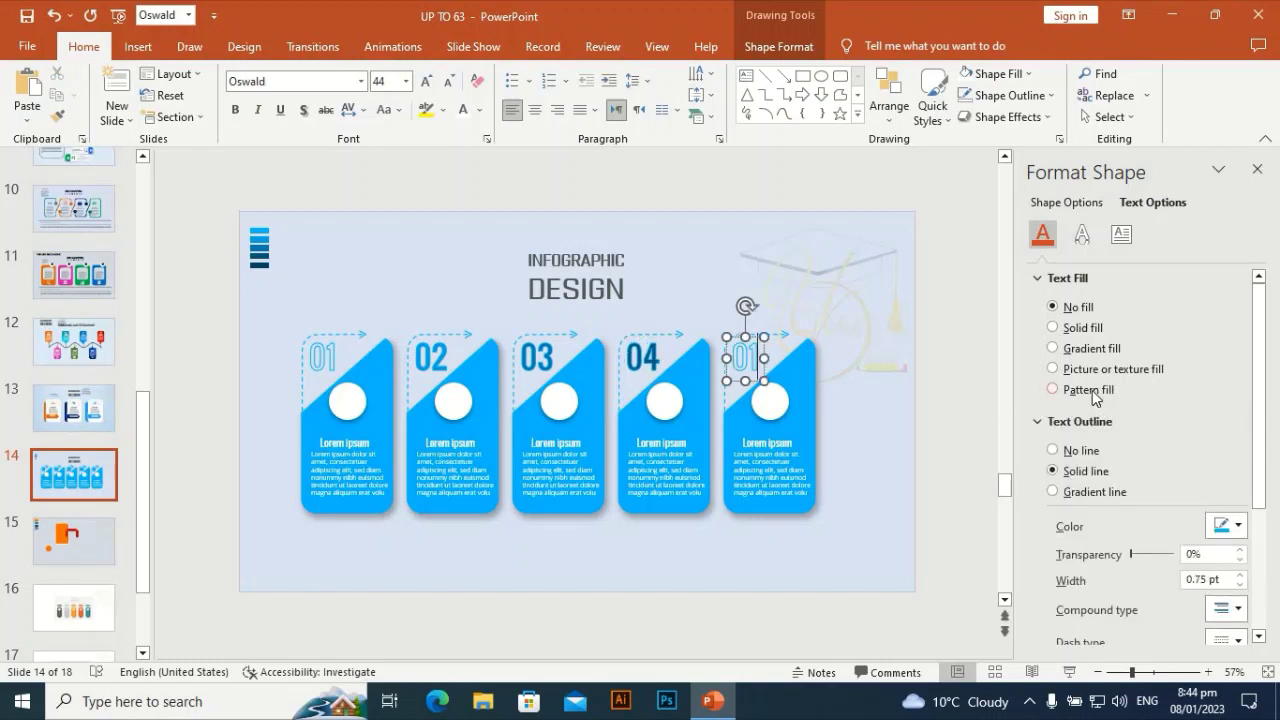
key("BackSpace")
type("5")
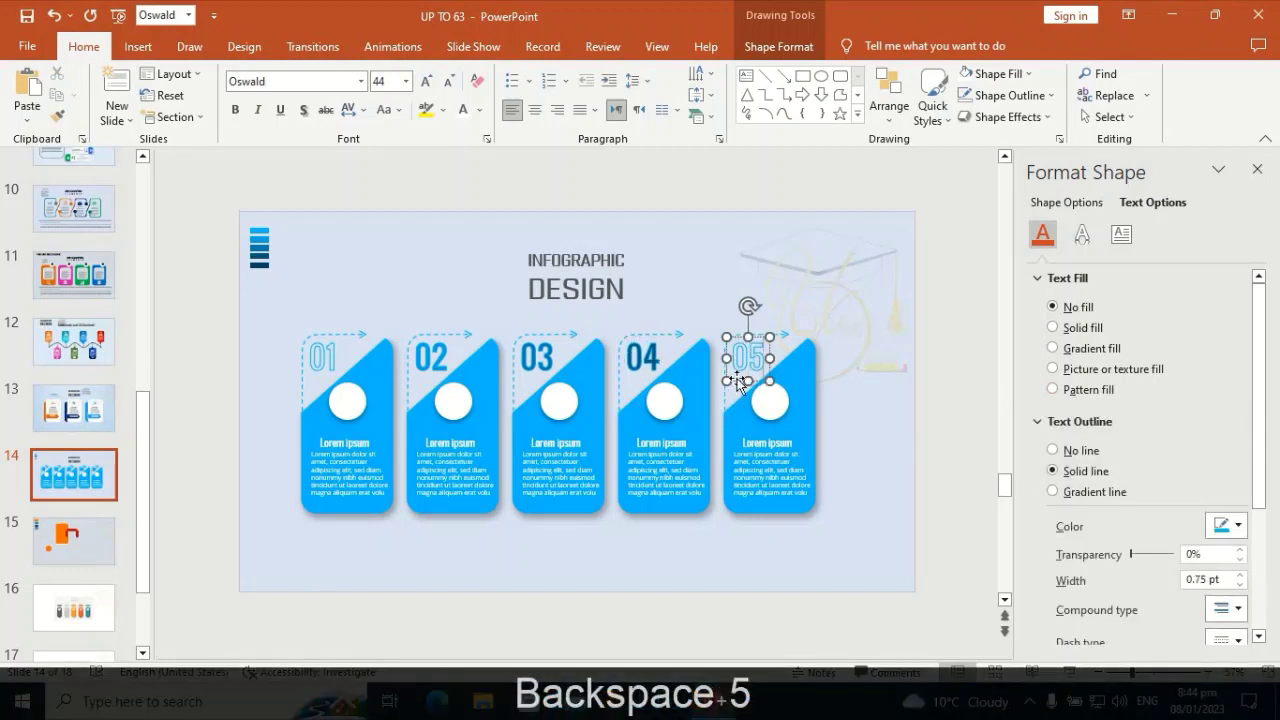
left_click(479, 110)
left_click(466, 337)
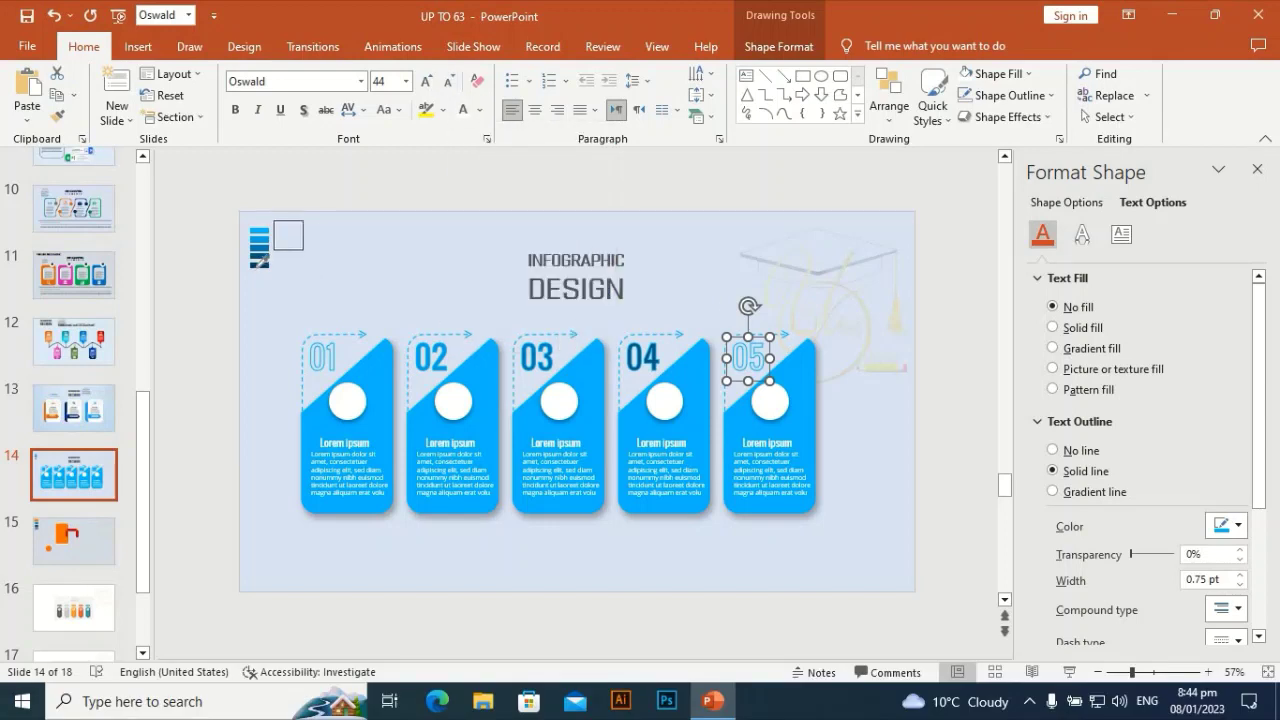
left_click(258, 262)
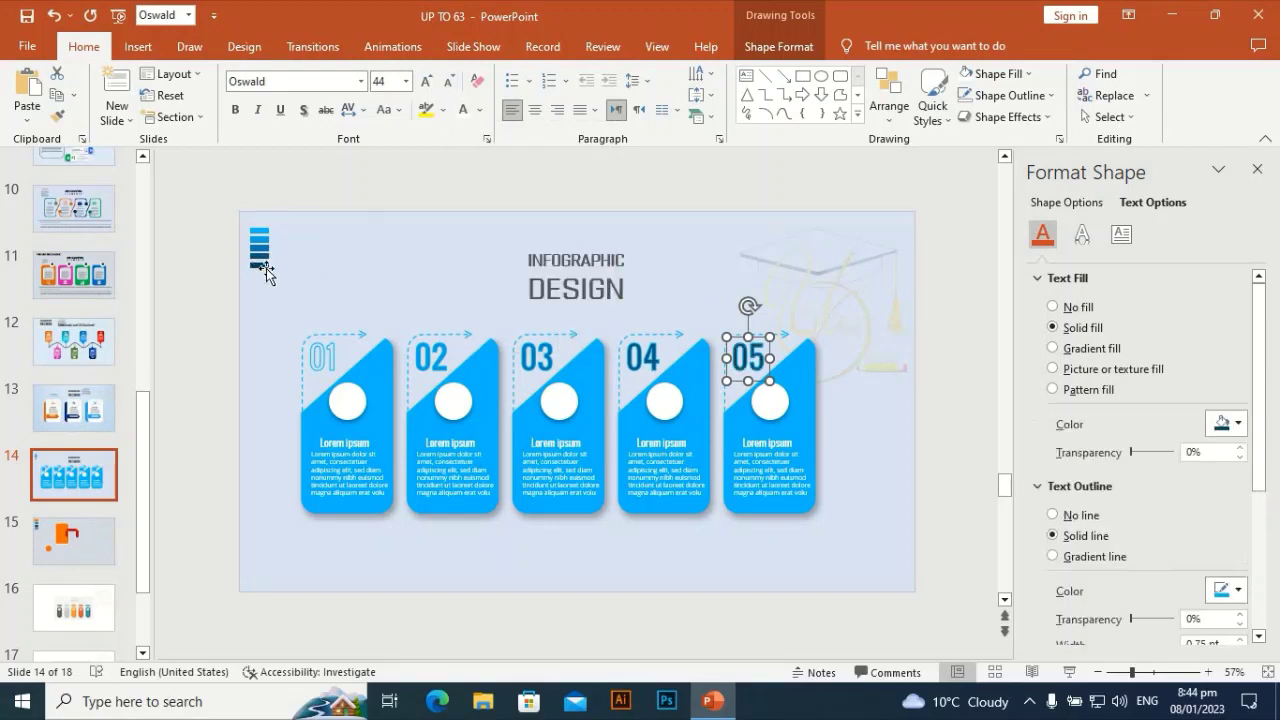
left_click(647, 362, "shift")
Set Text Fill to No fill on numbers 02–05 so they appear hollow like 01
left_click(537, 360, "shift")
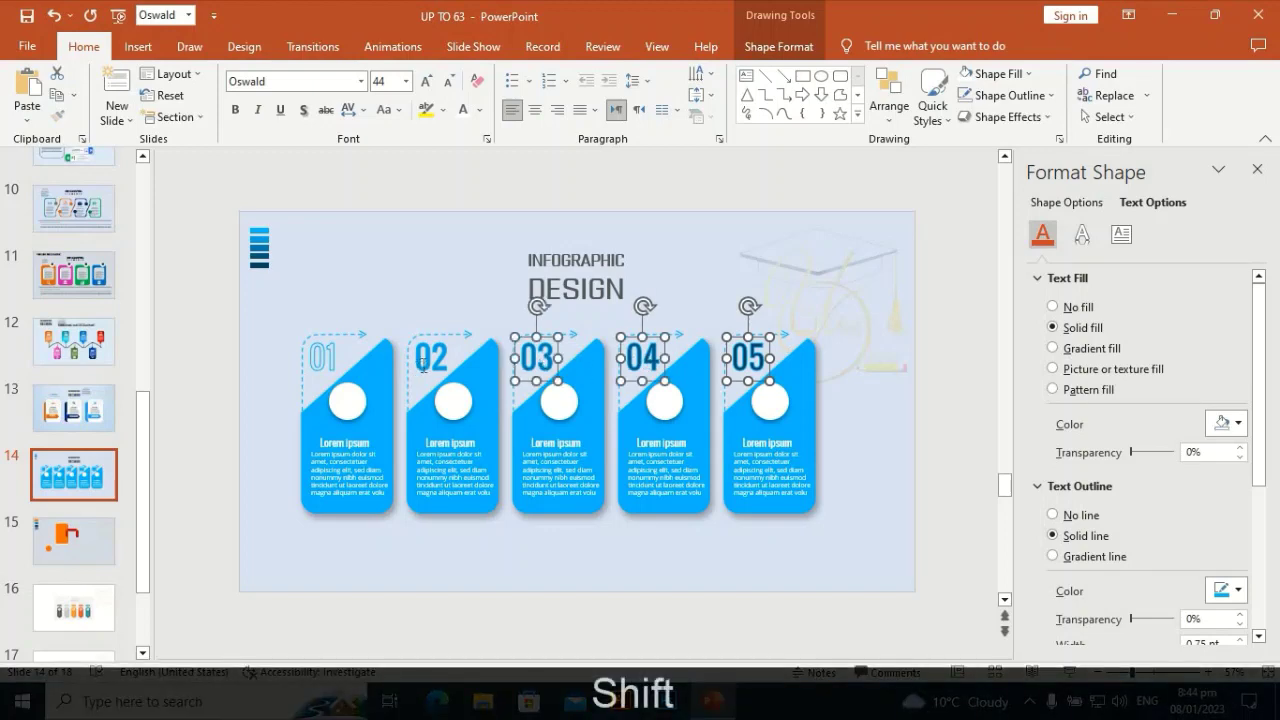
left_click(426, 362, "shift")
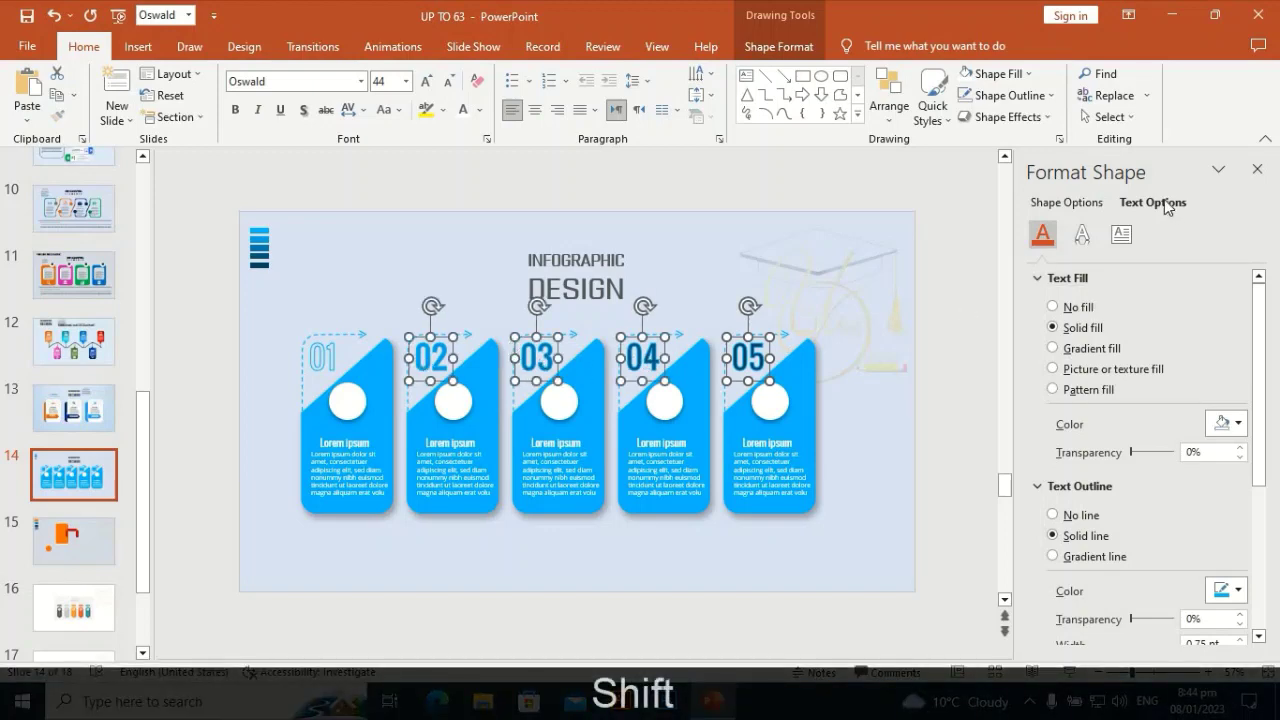
left_click(1078, 310)
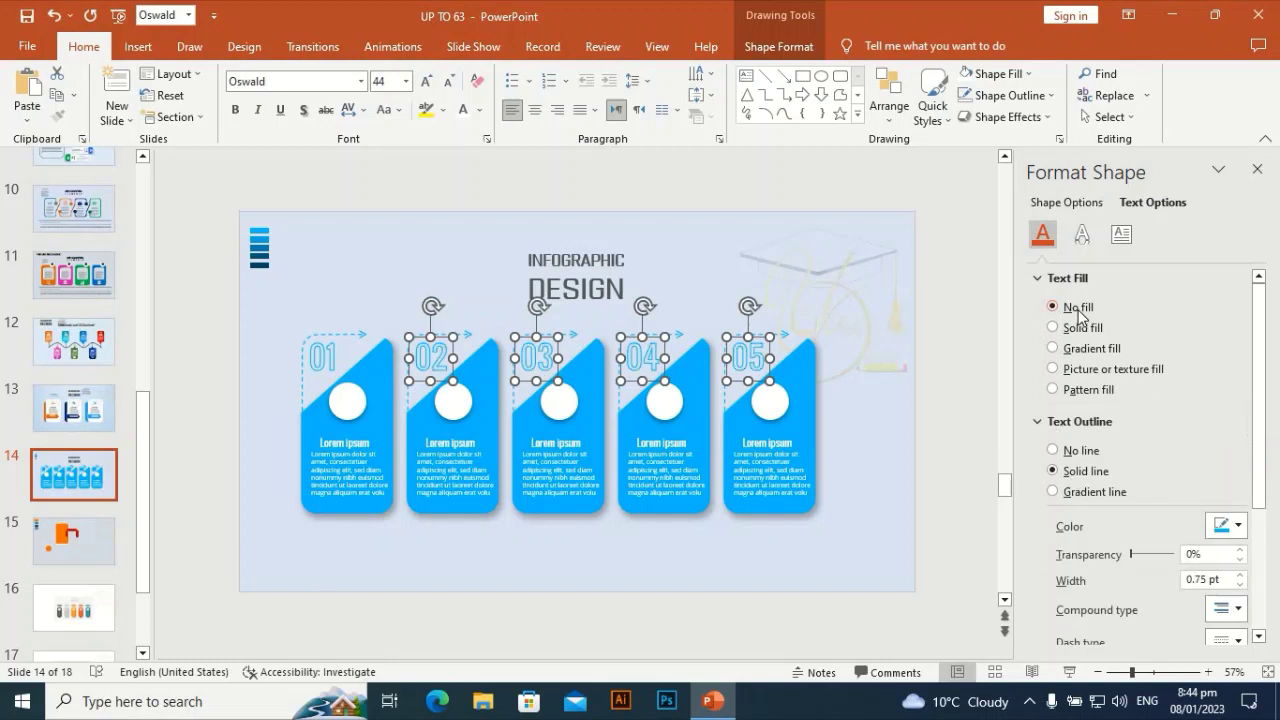
left_click(805, 286)
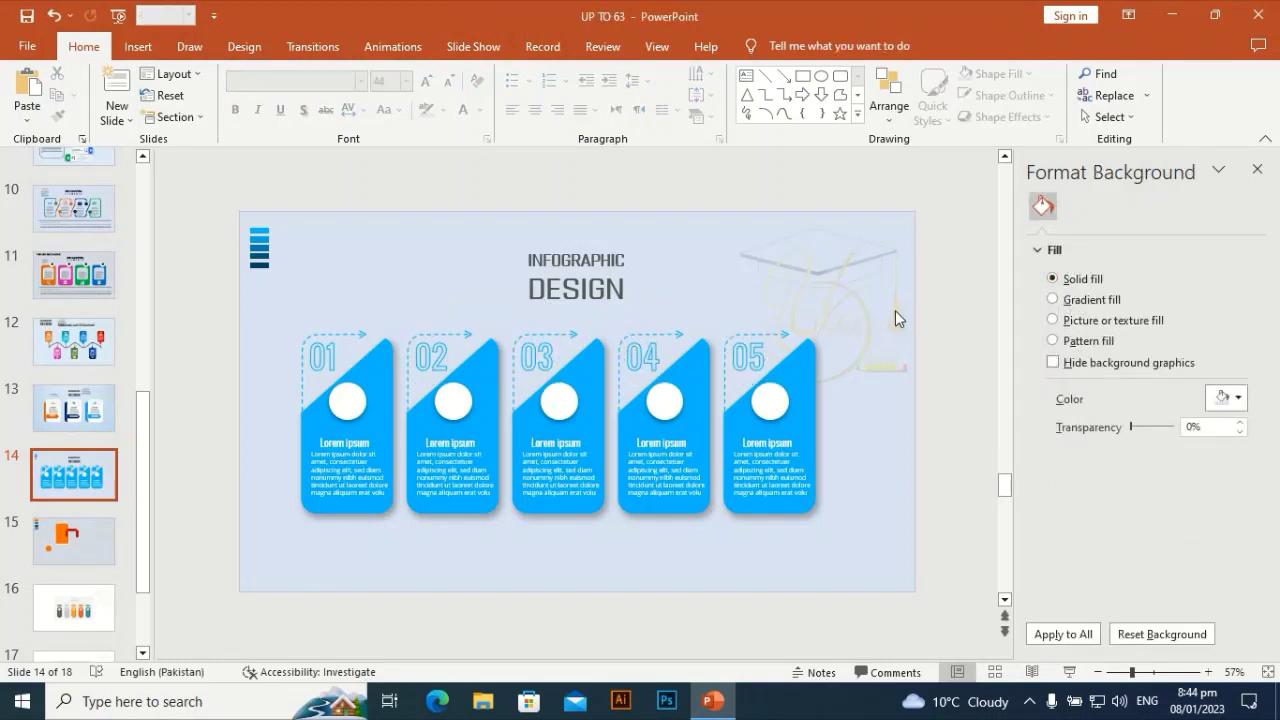
left_click(748, 355)
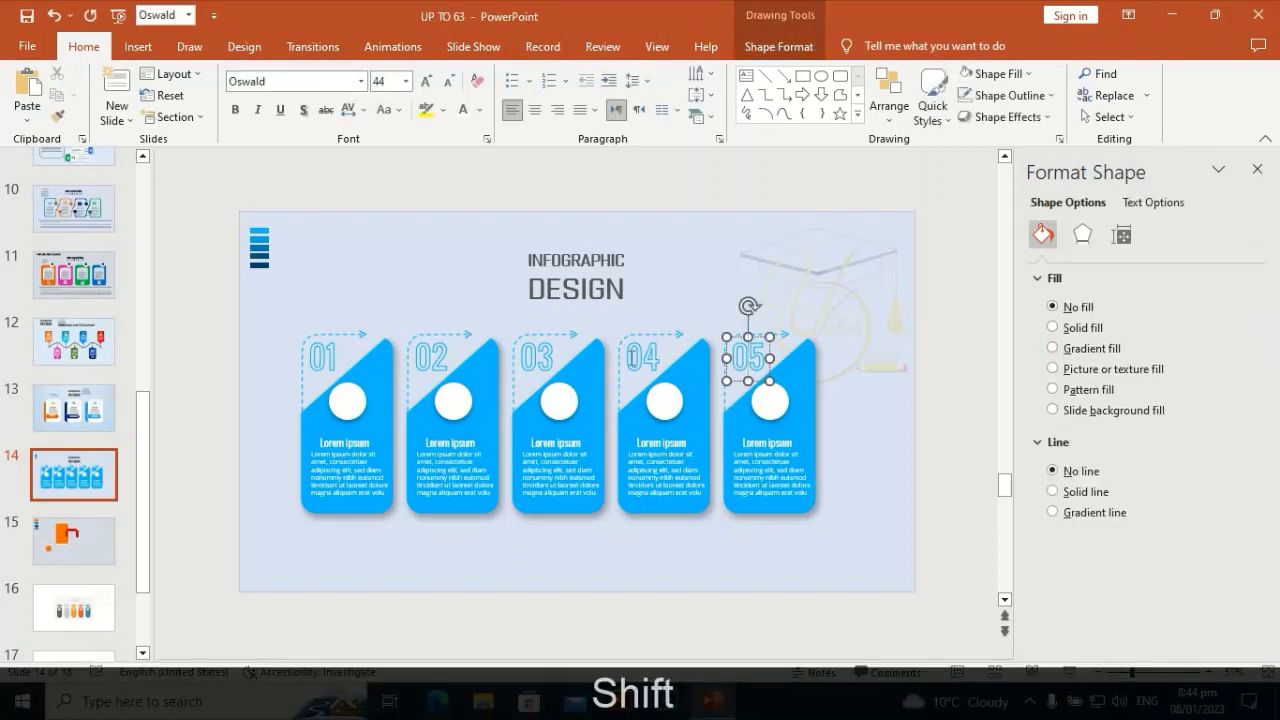
left_click(658, 356, "shift")
left_click(730, 275)
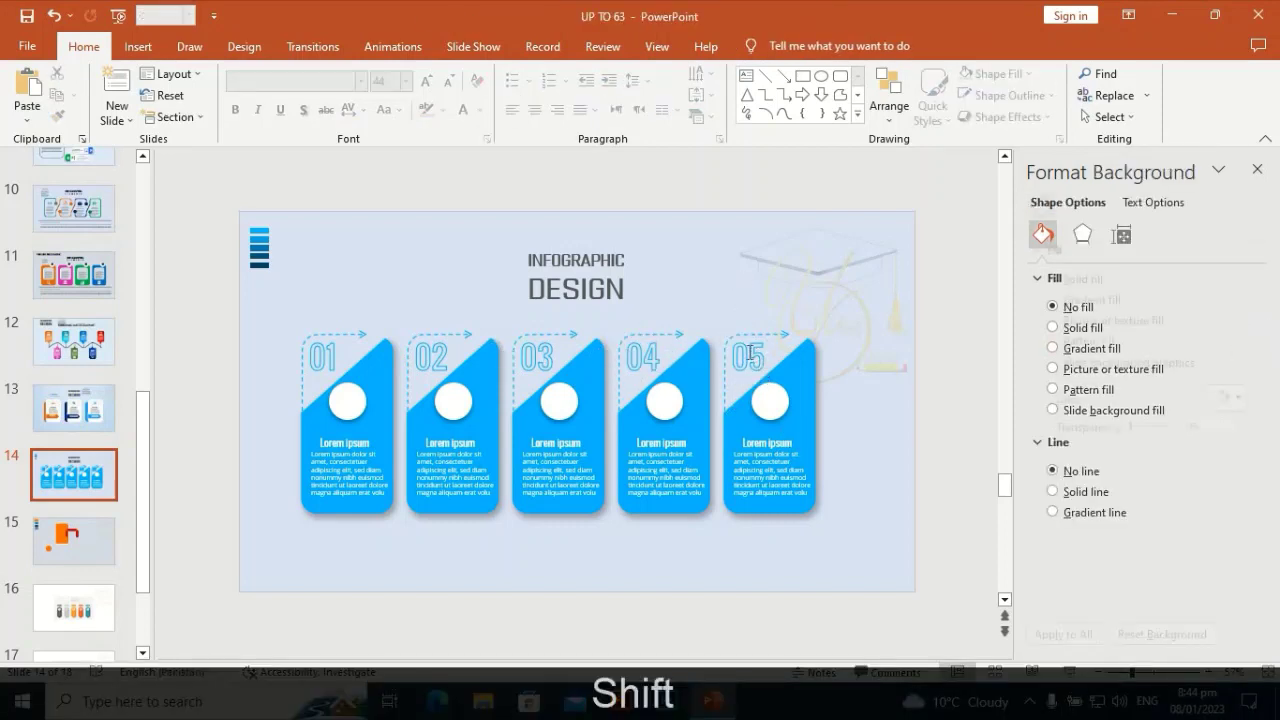
left_click(748, 355)
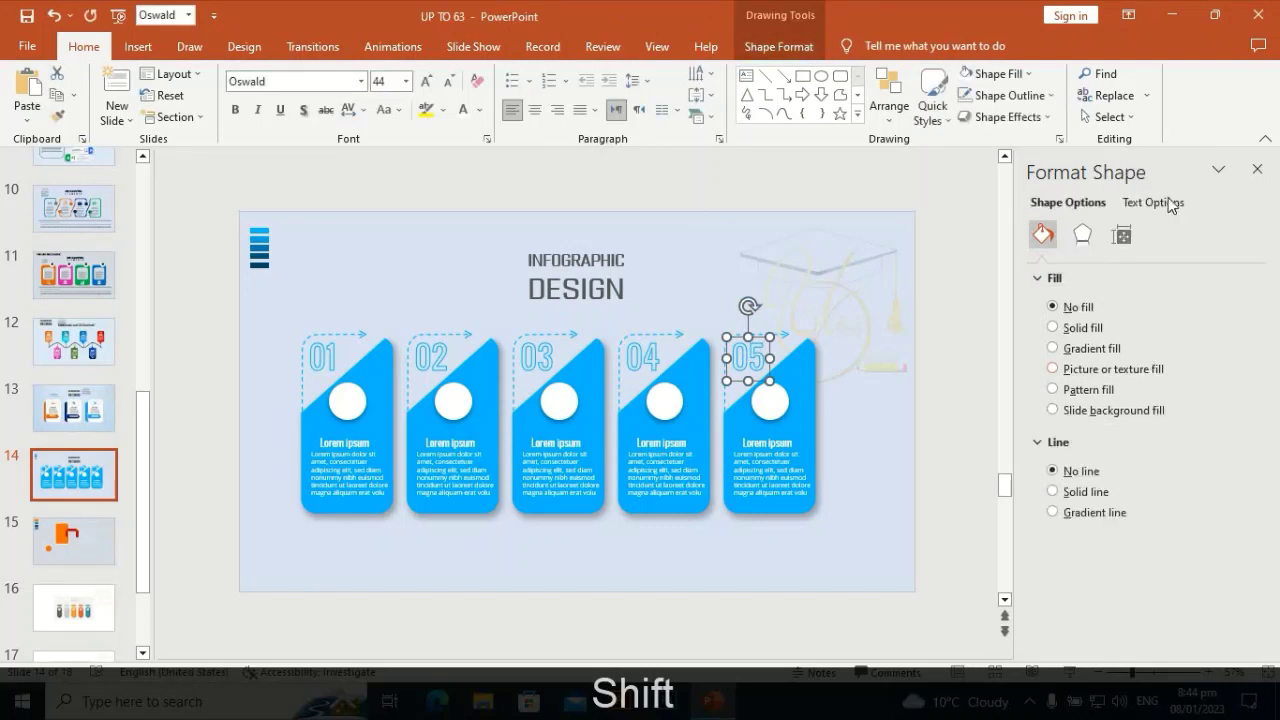
left_click(1160, 202)
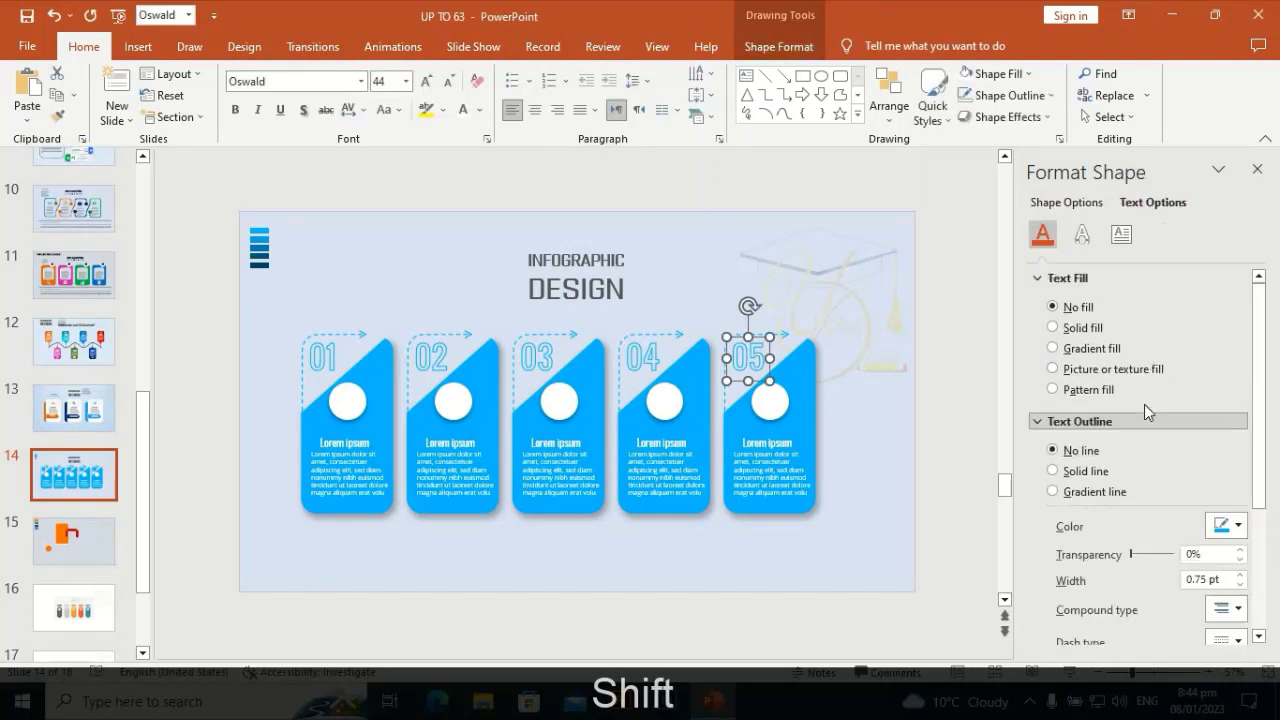
Give the 05 and 04 numbers a solid blue-teal text outline from Recent Colors
left_click(1240, 528)
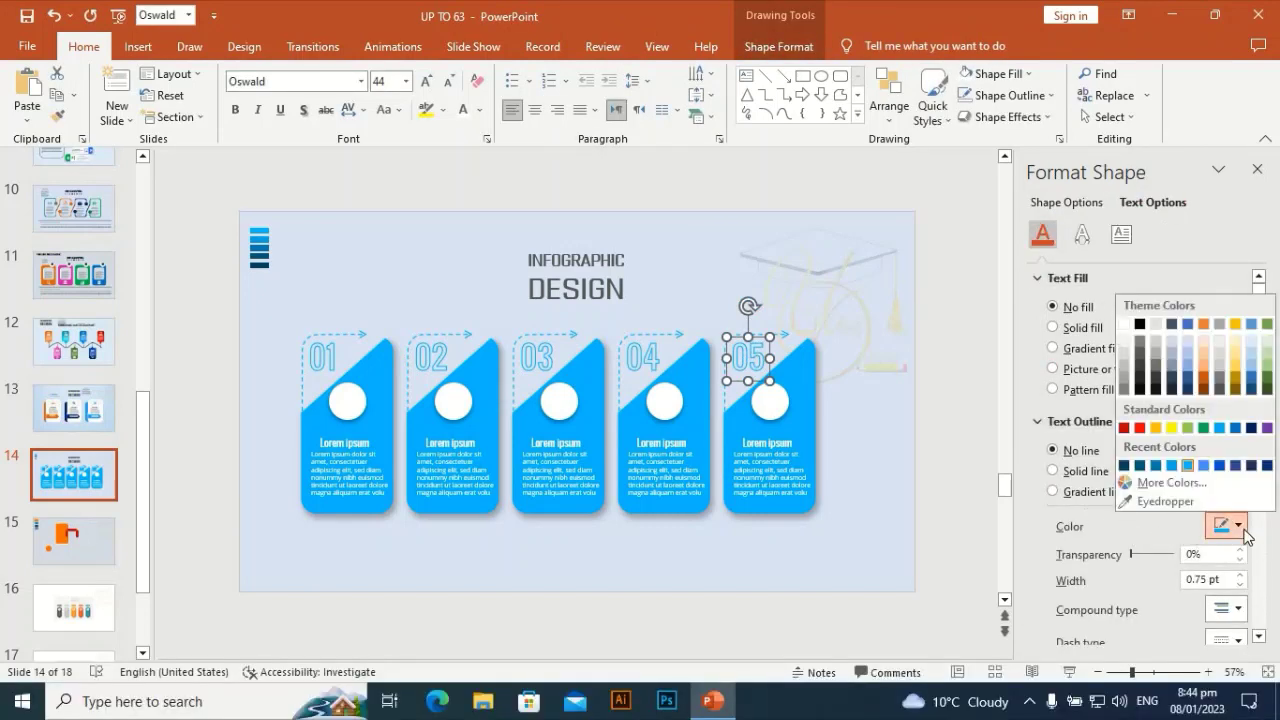
left_click(1172, 466)
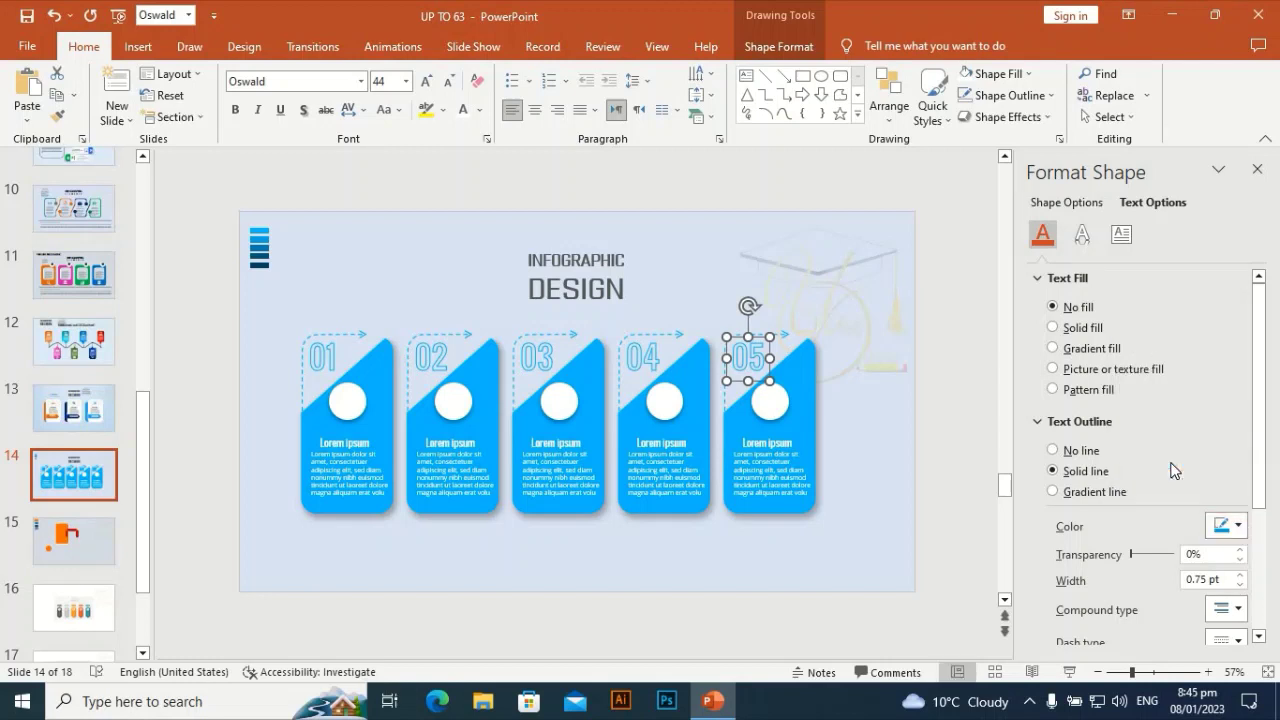
left_click(1238, 526)
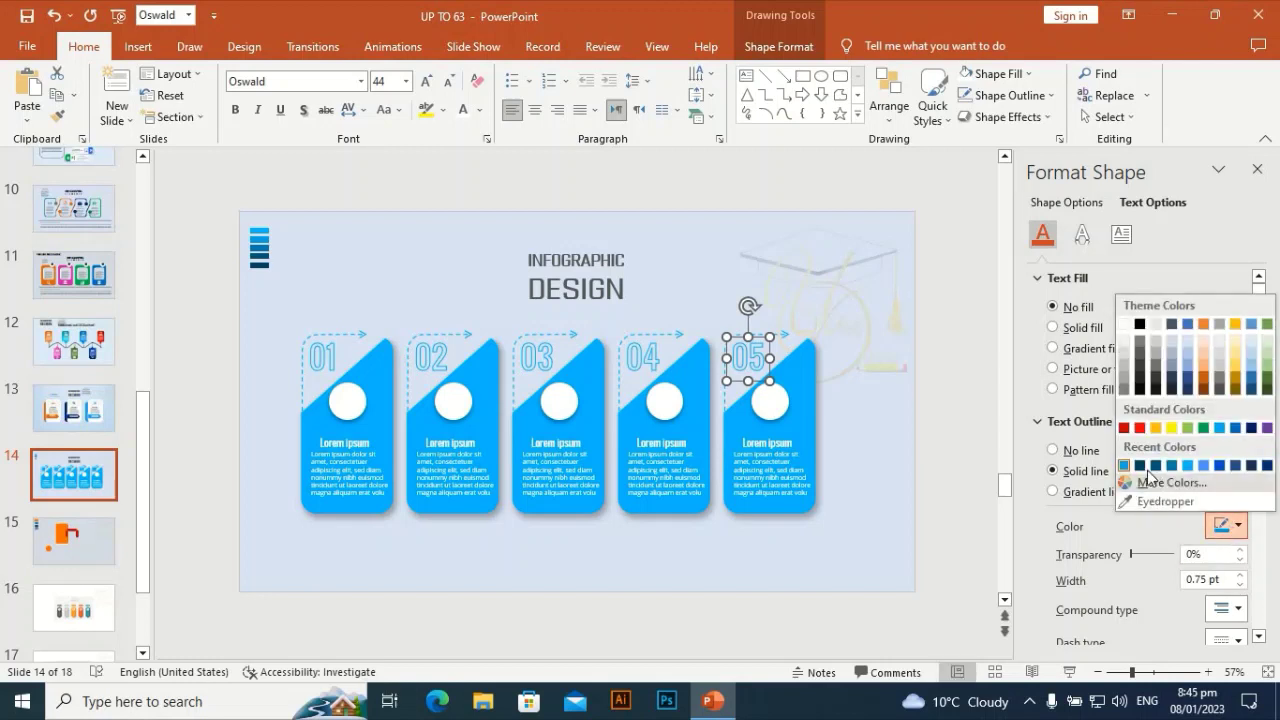
left_click(1150, 466)
left_click(646, 352)
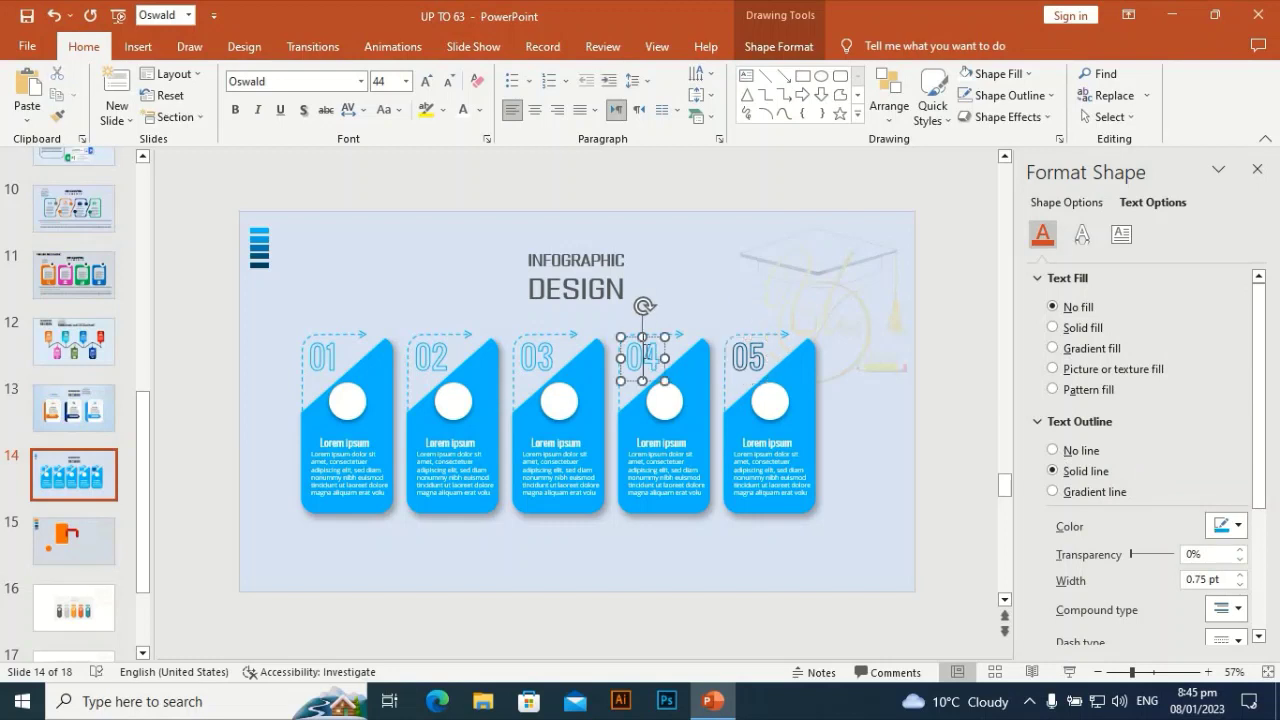
left_click(643, 379)
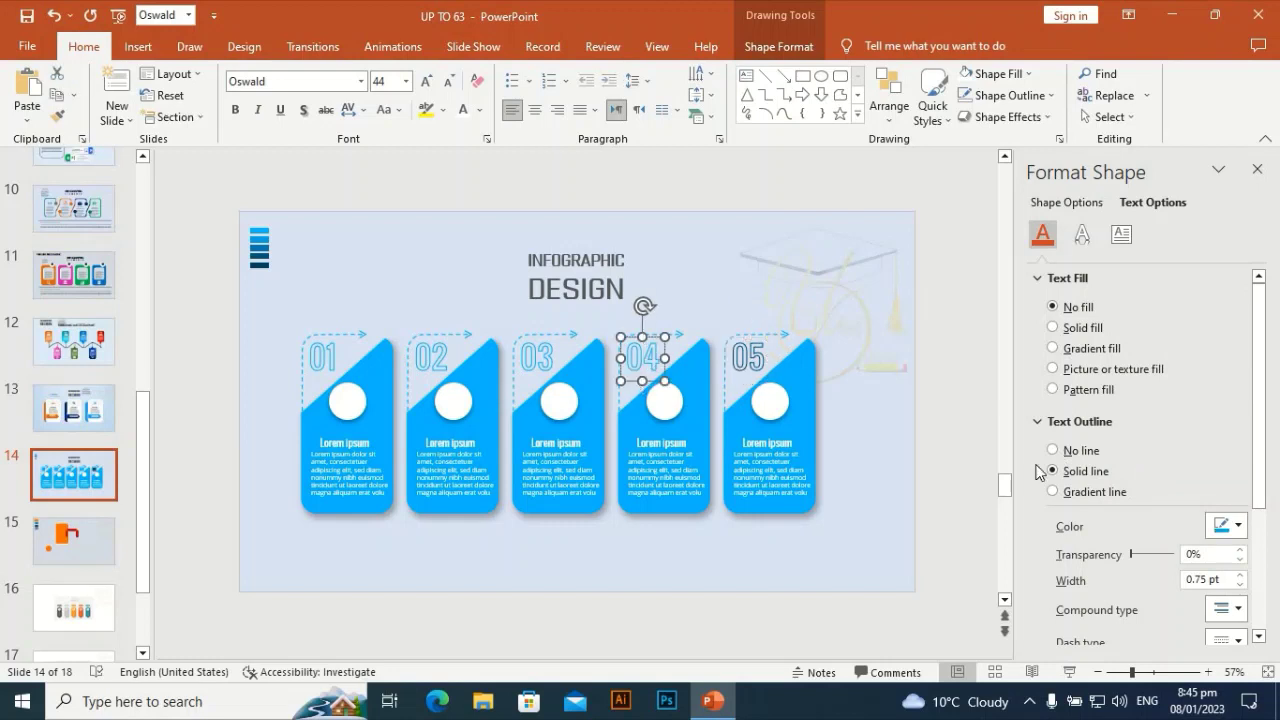
left_click(1237, 528)
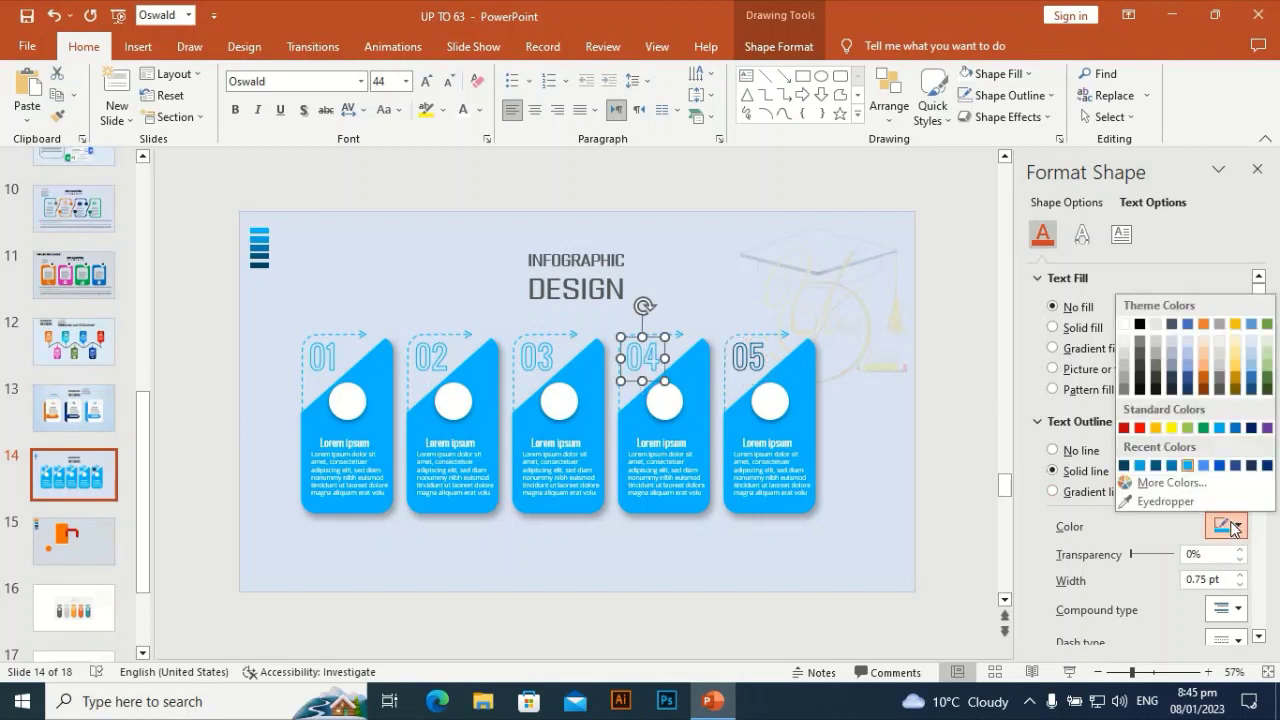
left_click(1157, 466)
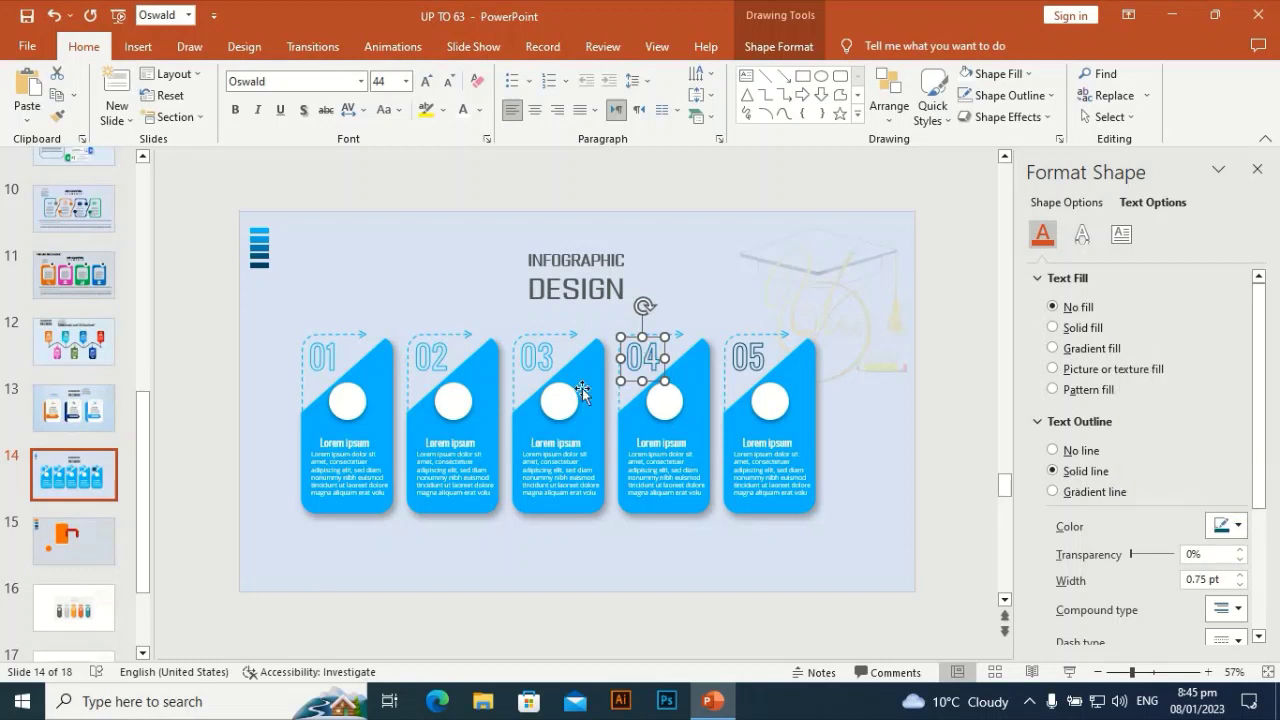
Apply the same recent blue-teal outline colour to the 03 and 02 numbers
left_click(535, 347)
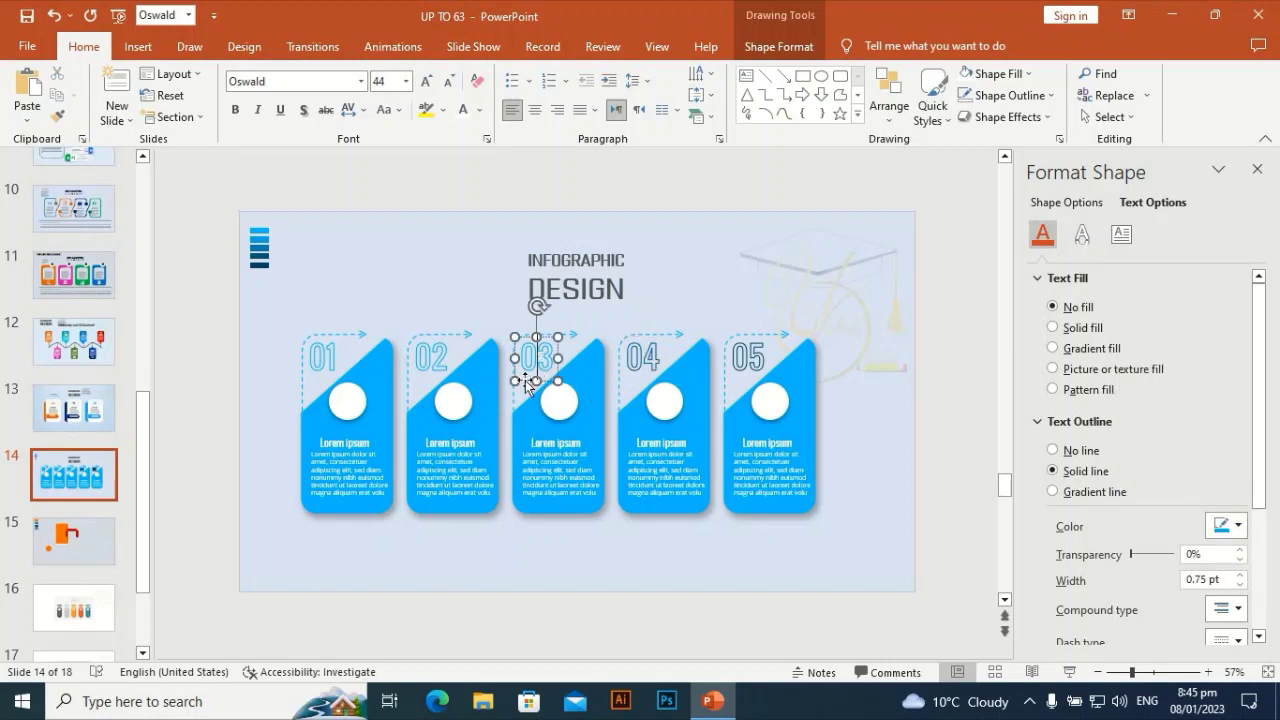
left_click(1232, 527)
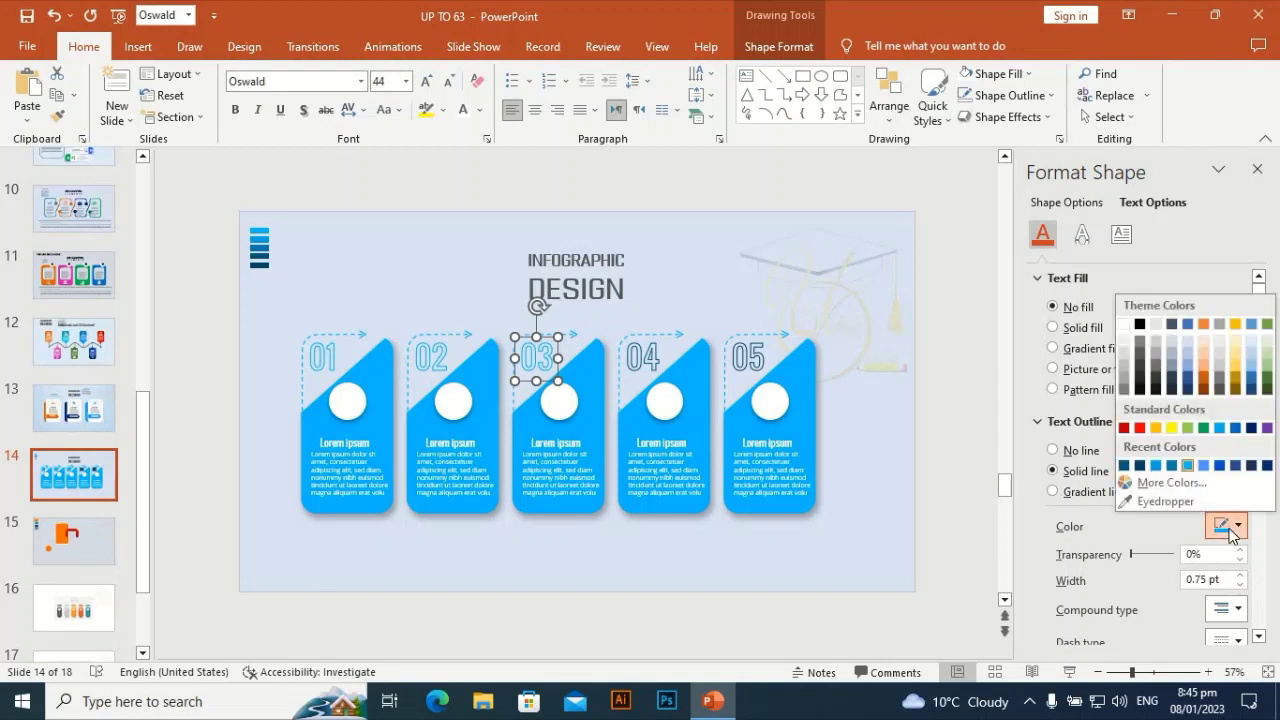
left_click(1172, 468)
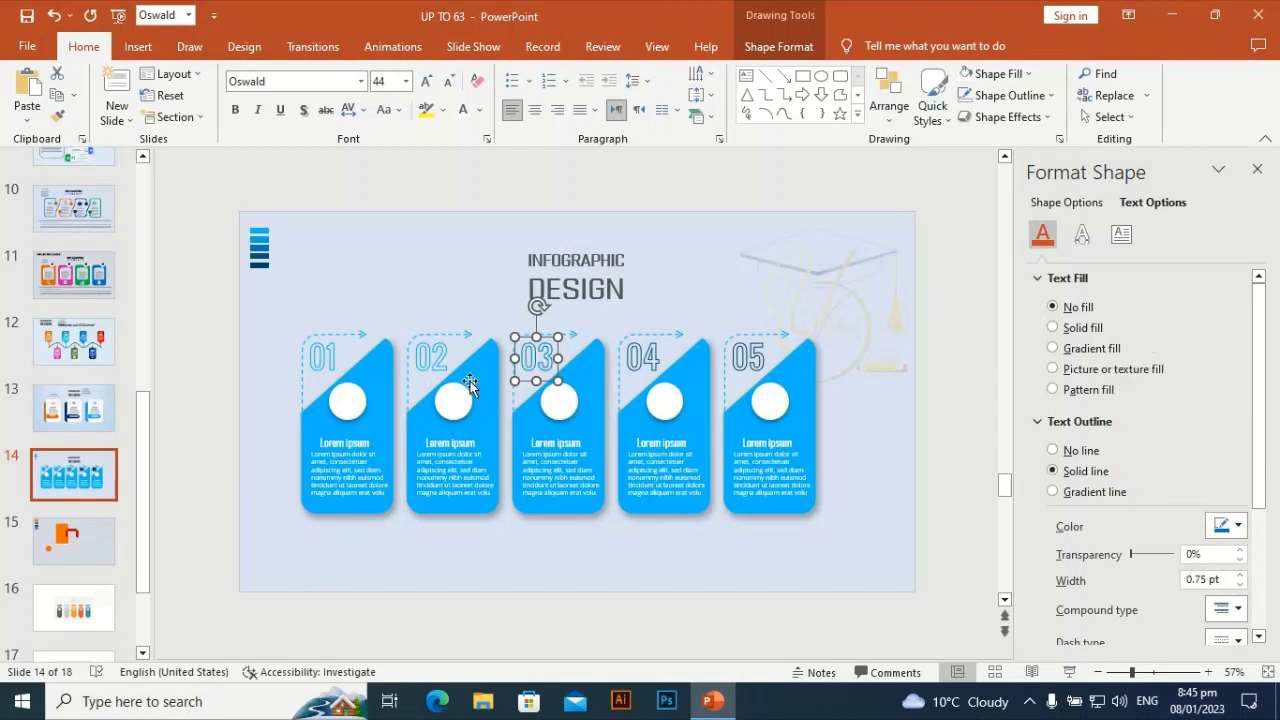
left_click(432, 357)
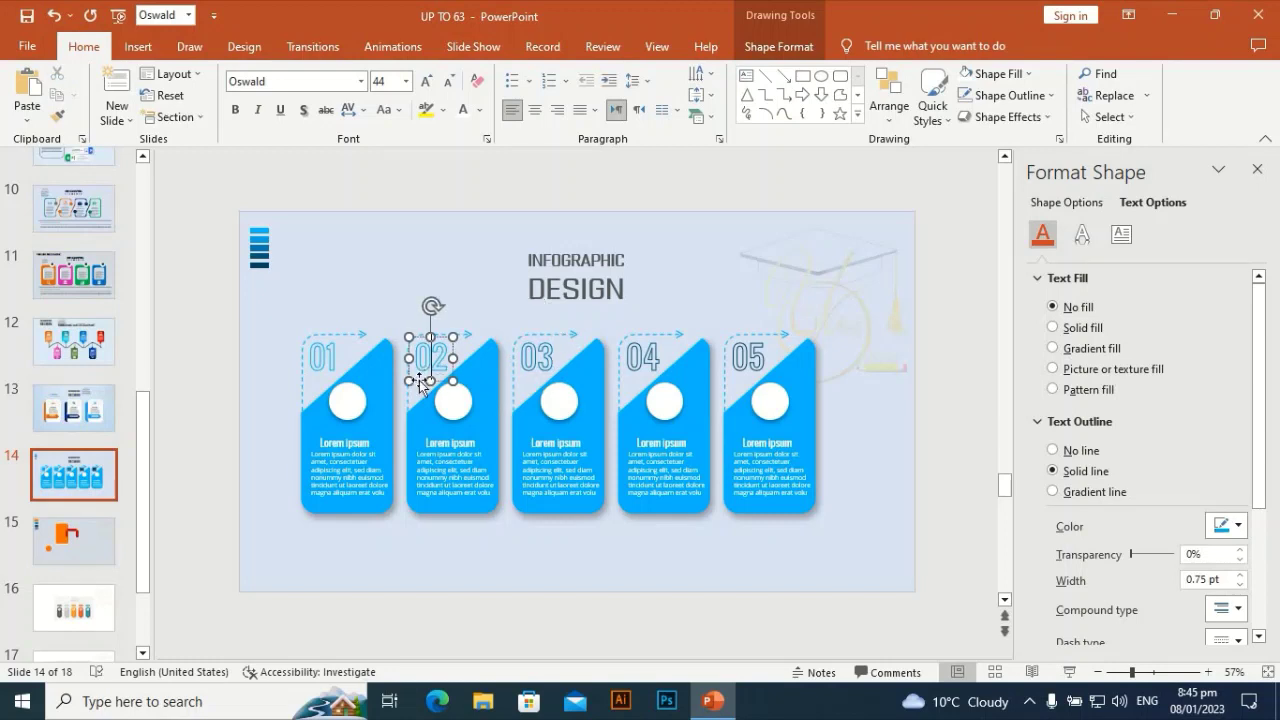
left_click(1226, 525)
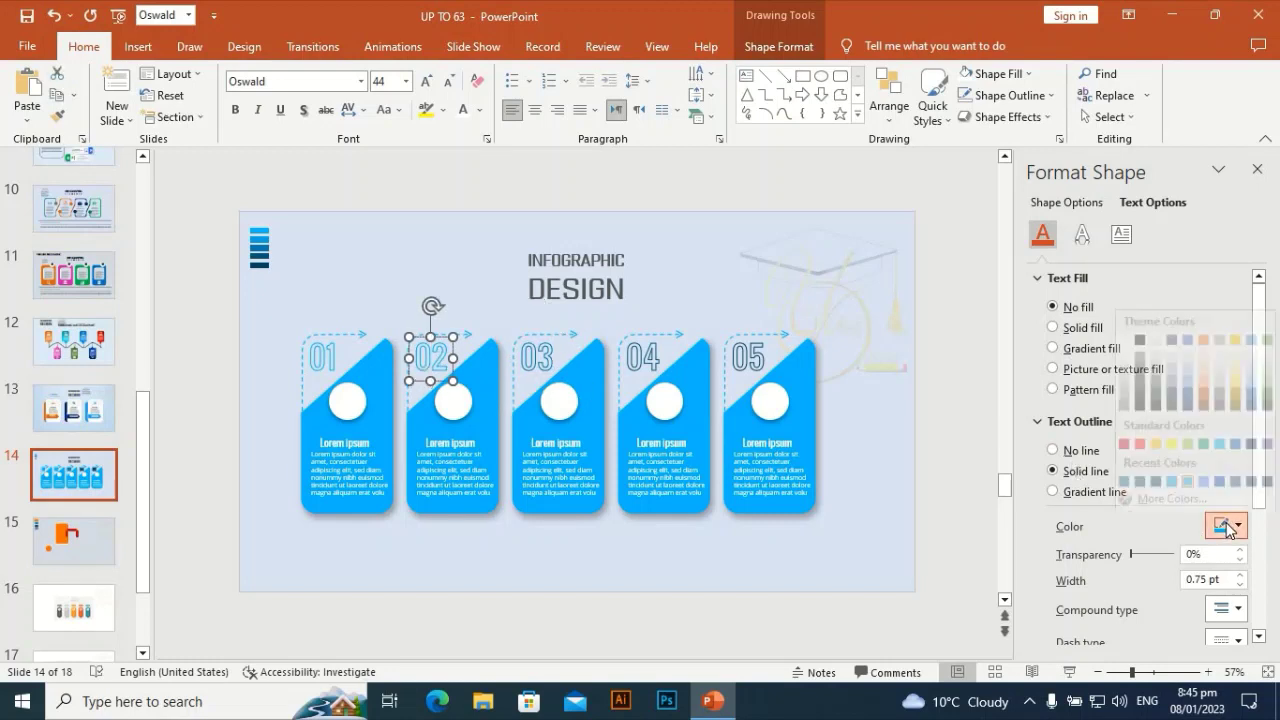
left_click(1173, 464)
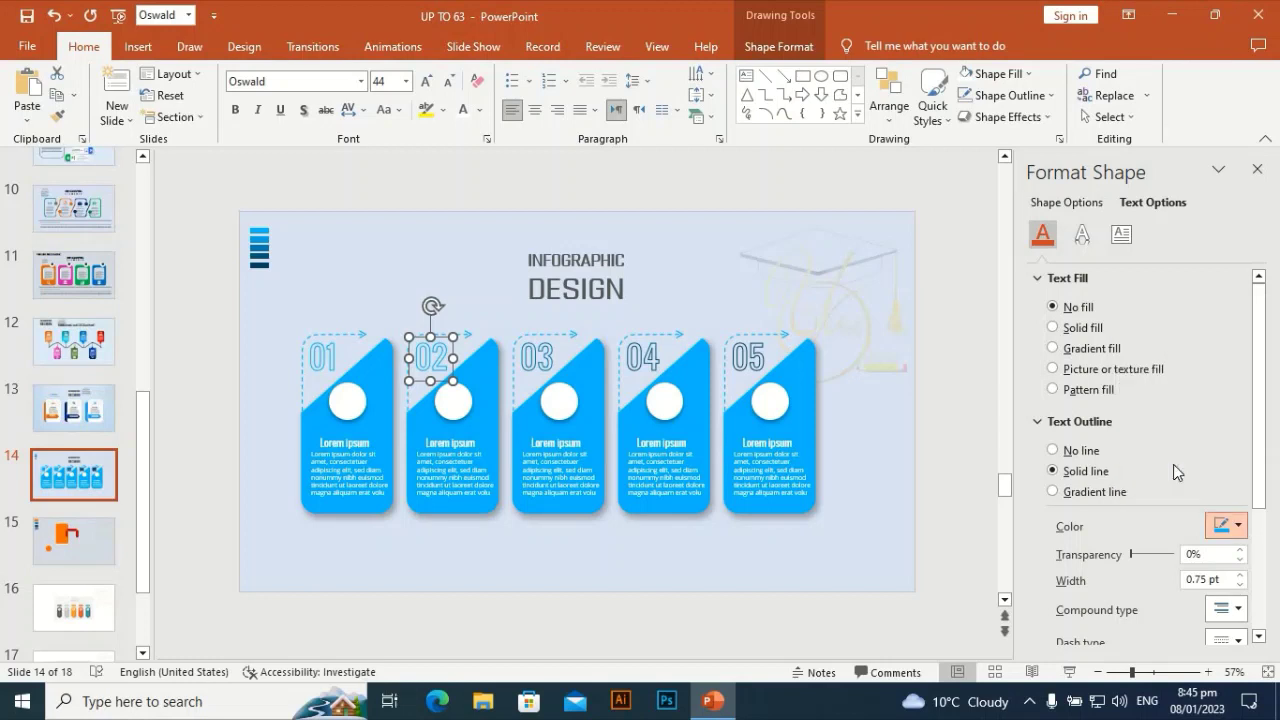
left_click(471, 292)
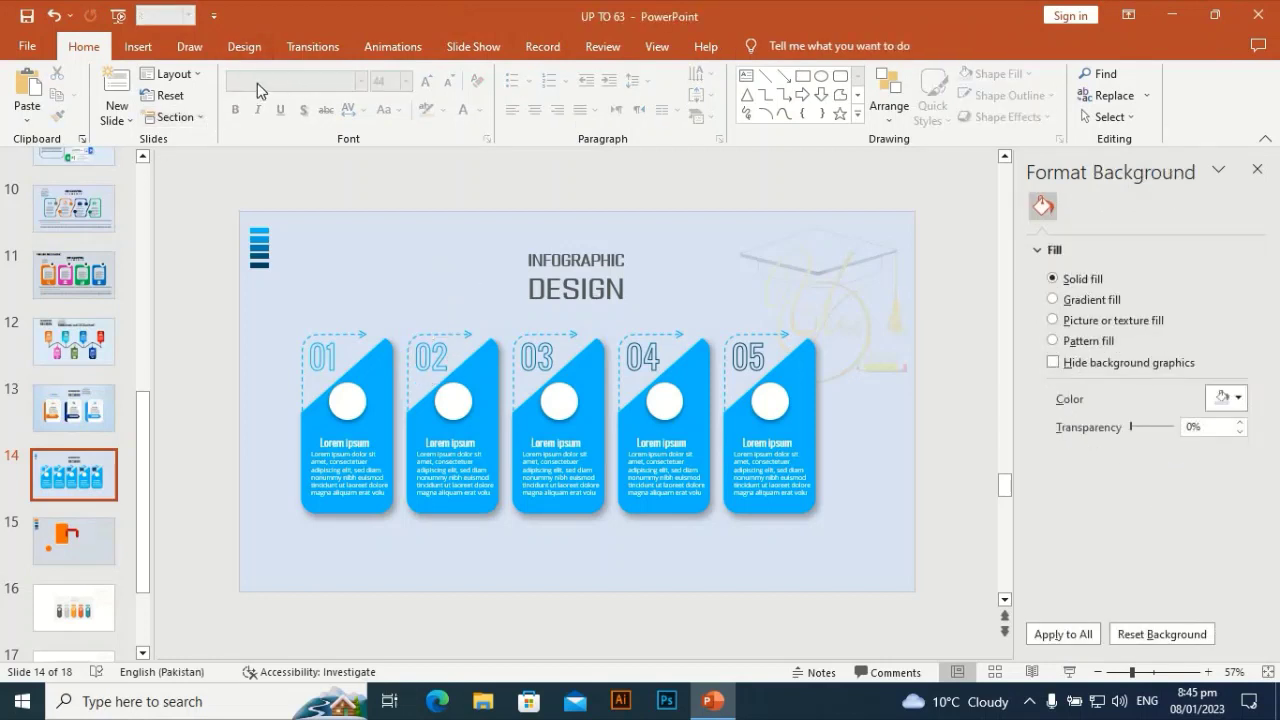
Insert five Analytics icons: target, lightbulb, magnifier, stopwatch and database
left_click(138, 46)
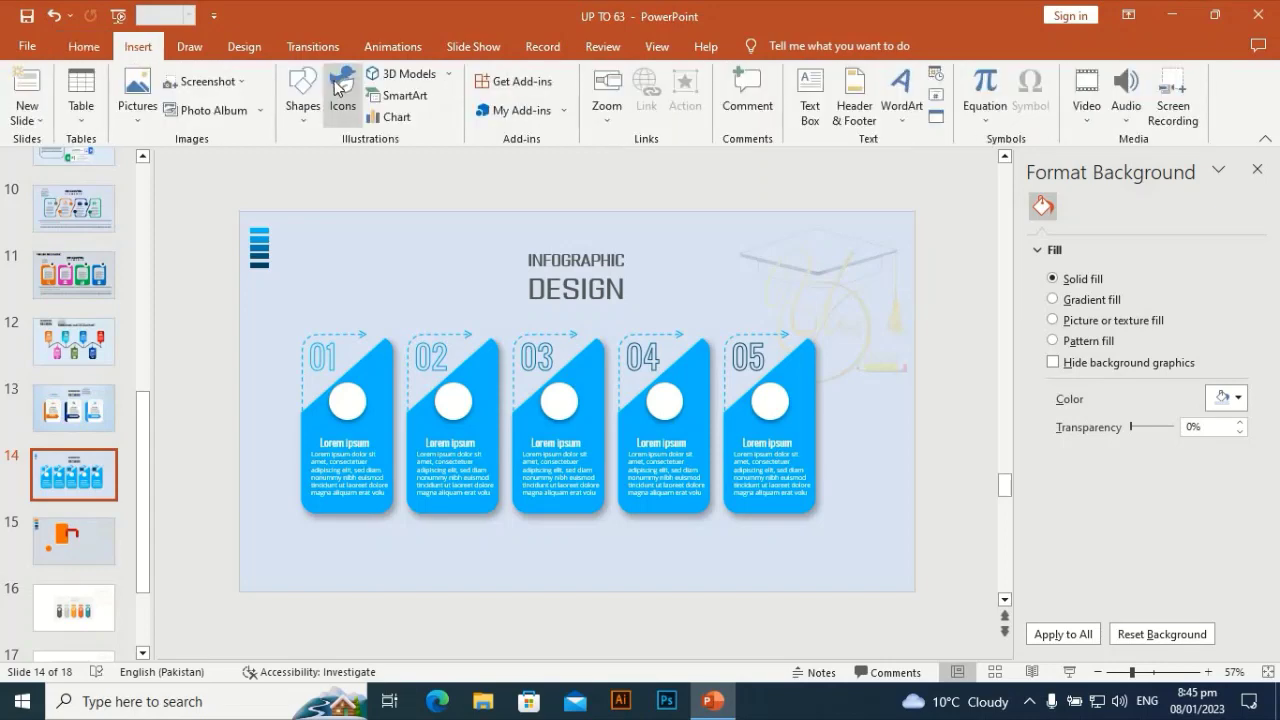
left_click(344, 92)
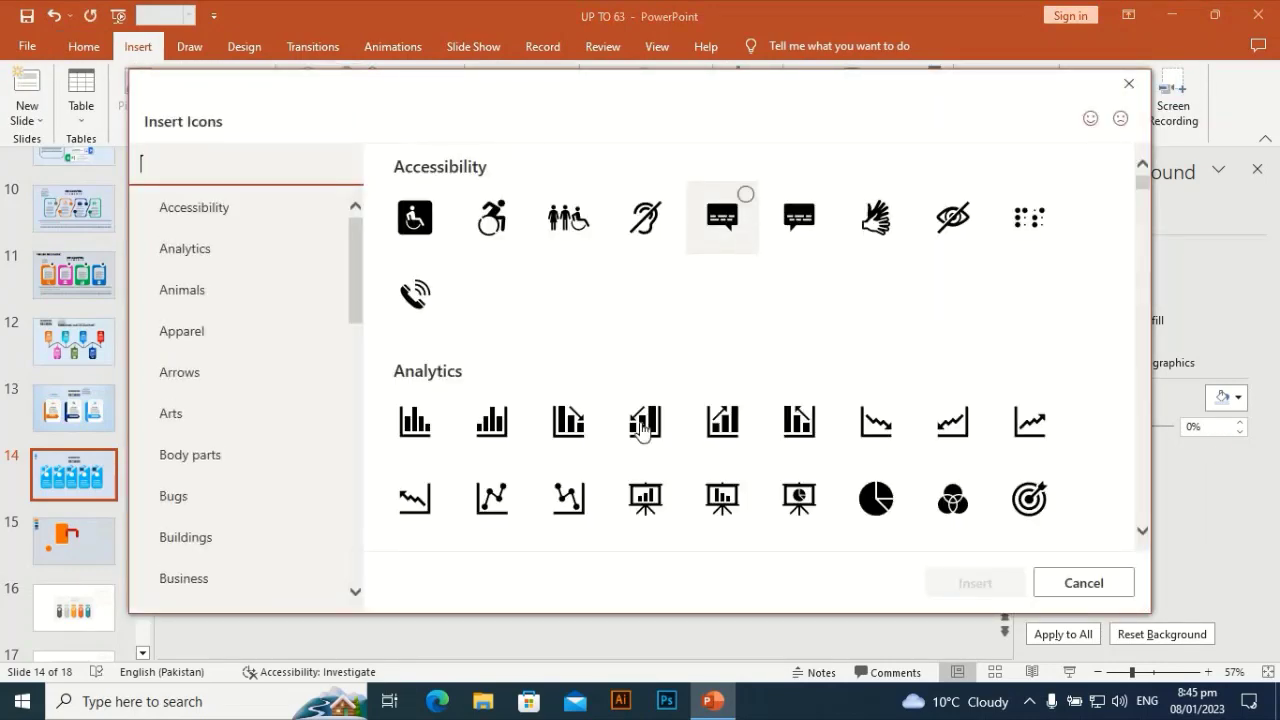
left_click(1040, 485)
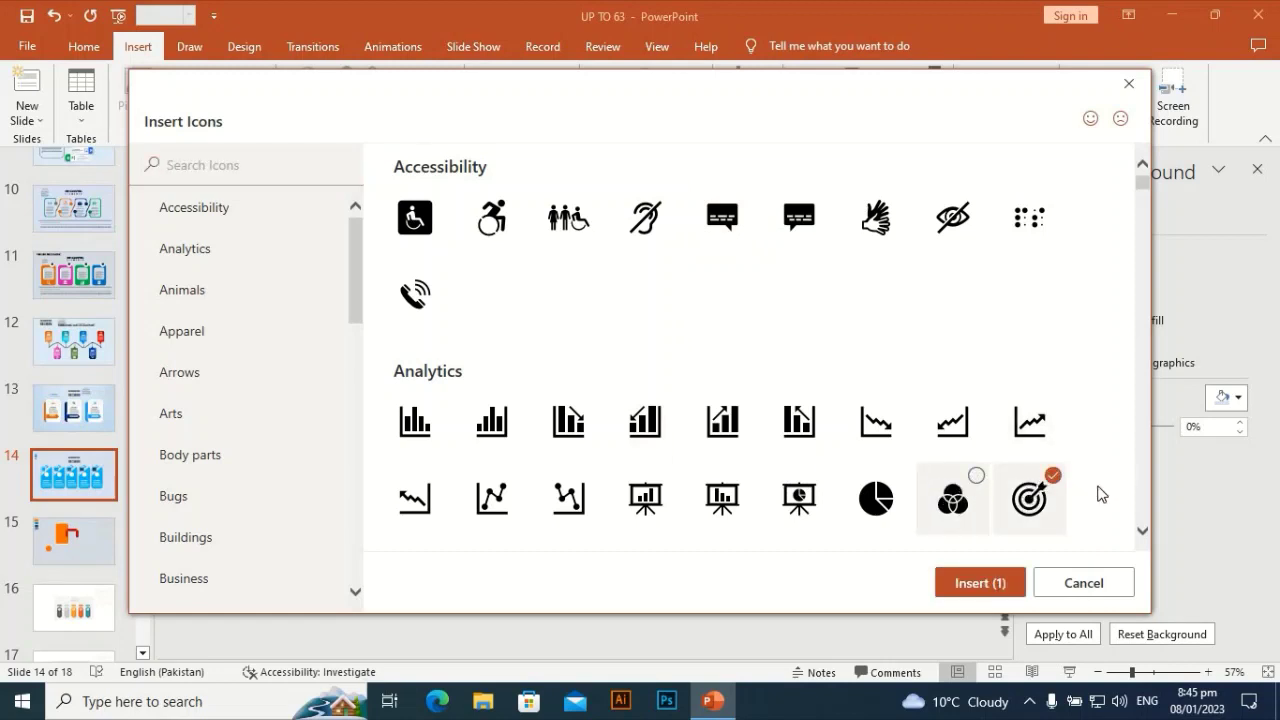
scroll(1143, 535, "down", 2)
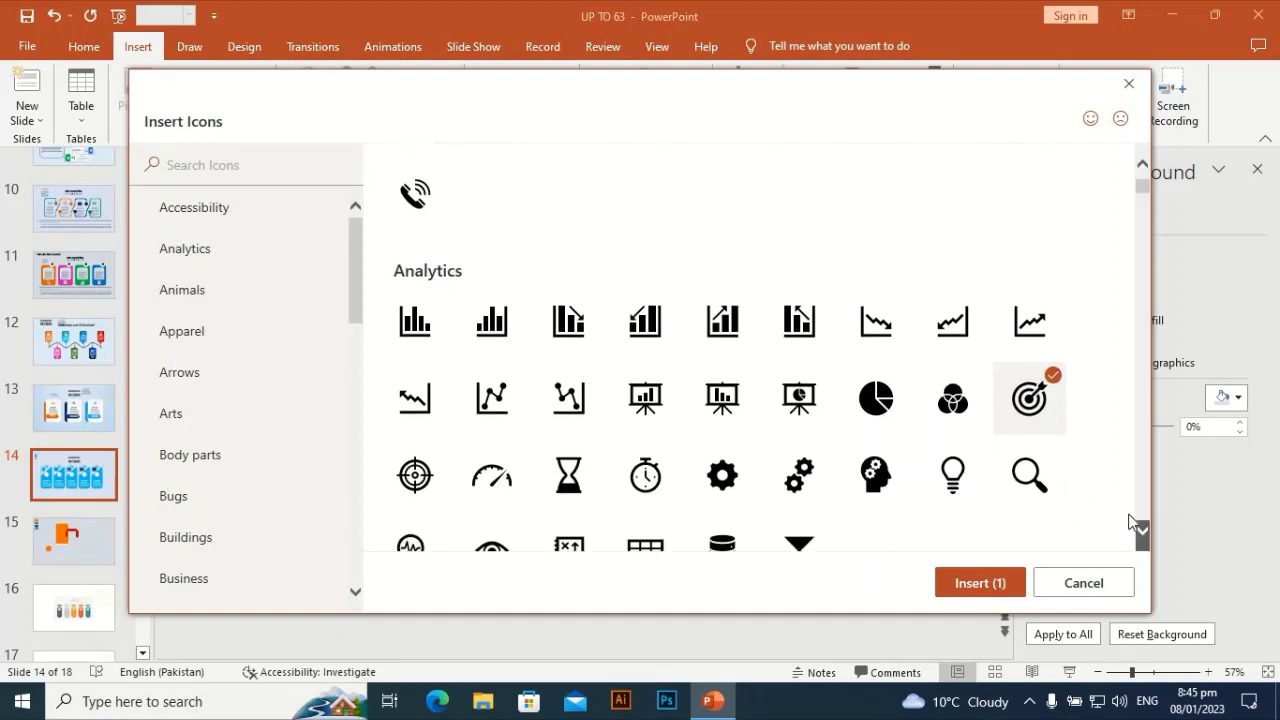
left_click(953, 422)
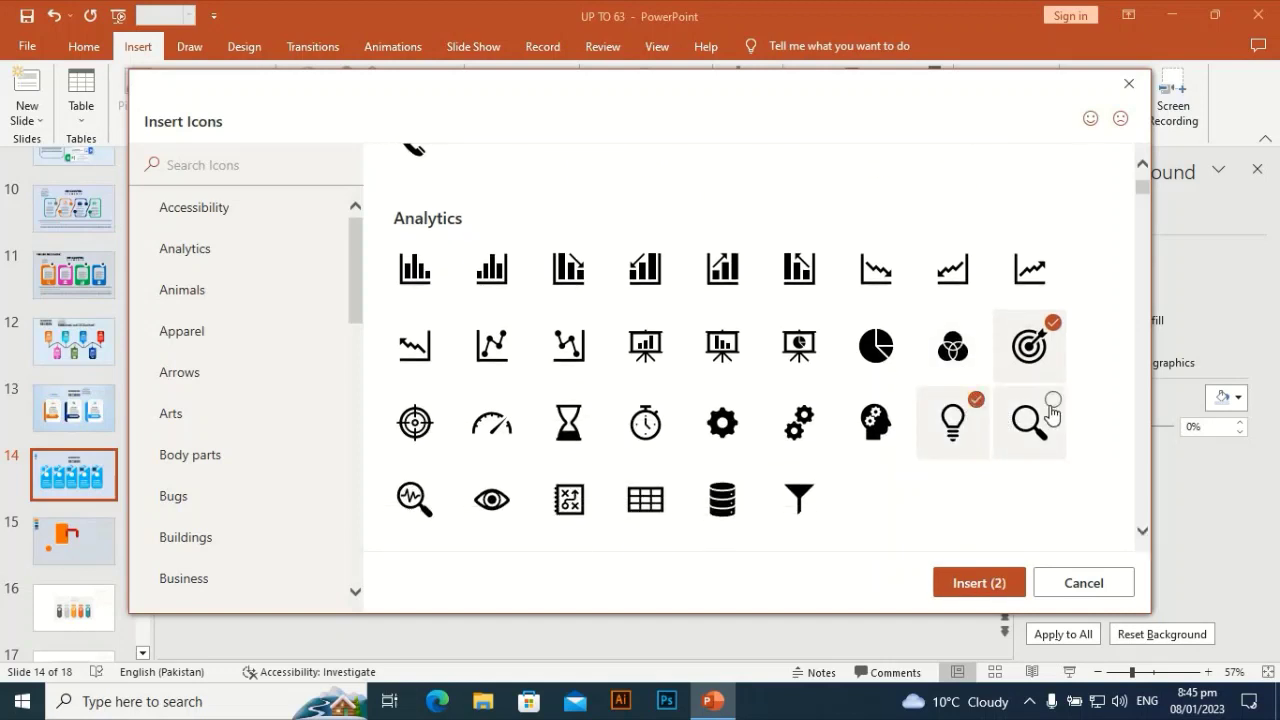
left_click(1052, 401)
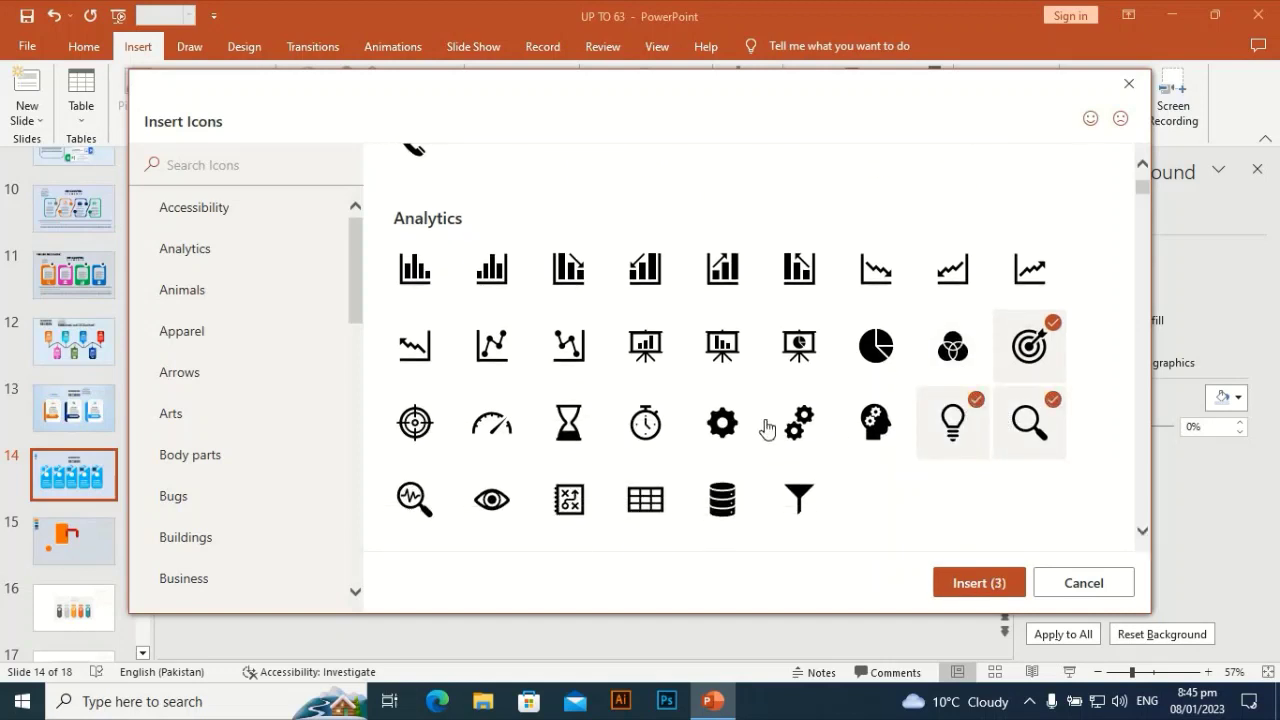
left_click(667, 403)
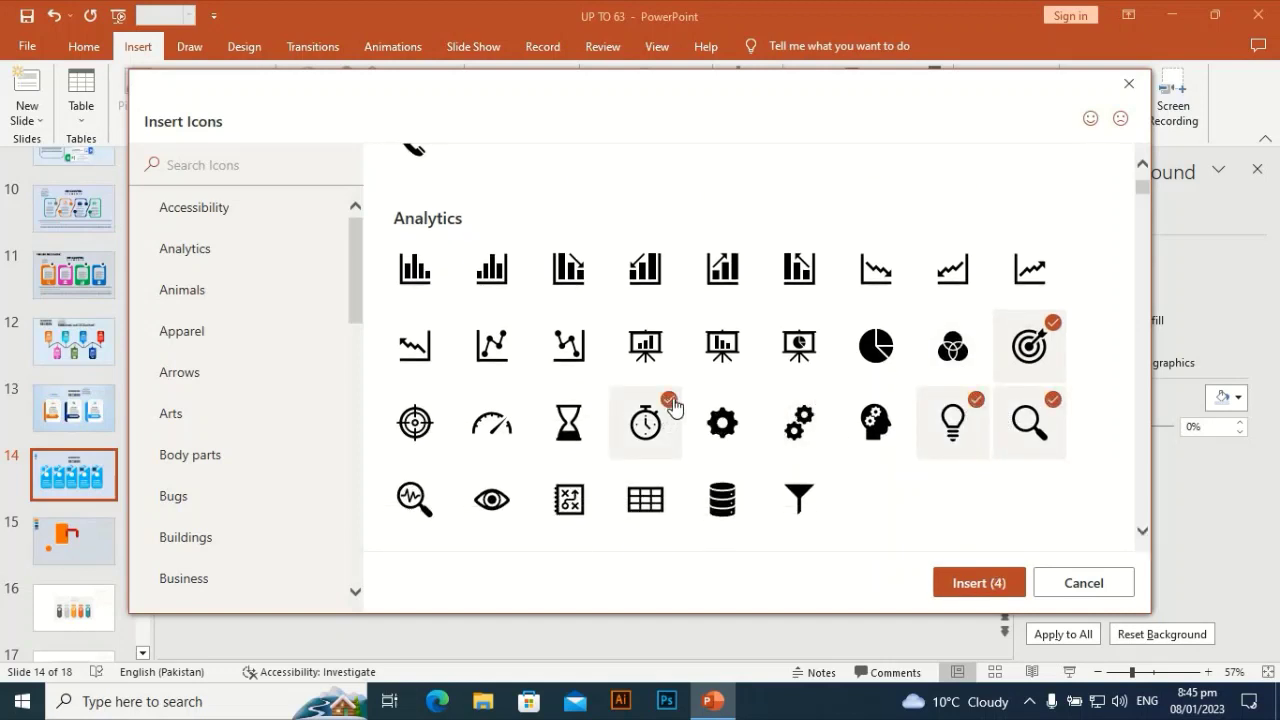
left_click(979, 583)
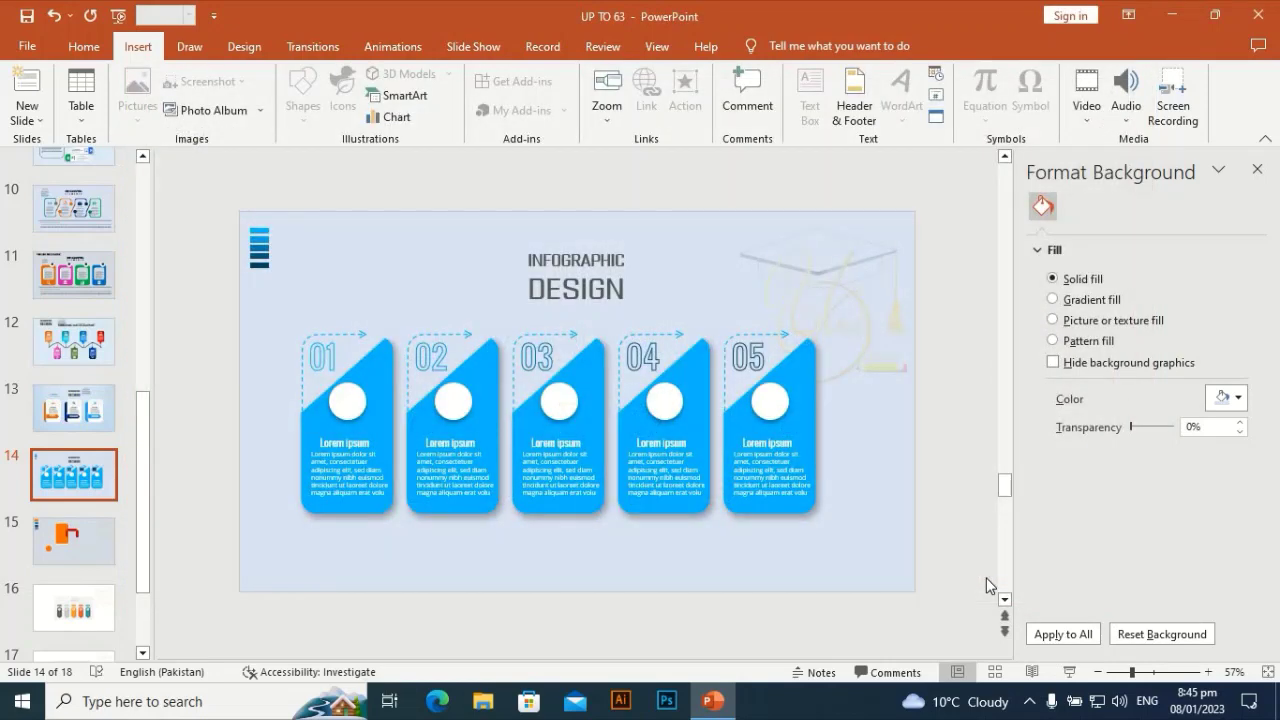